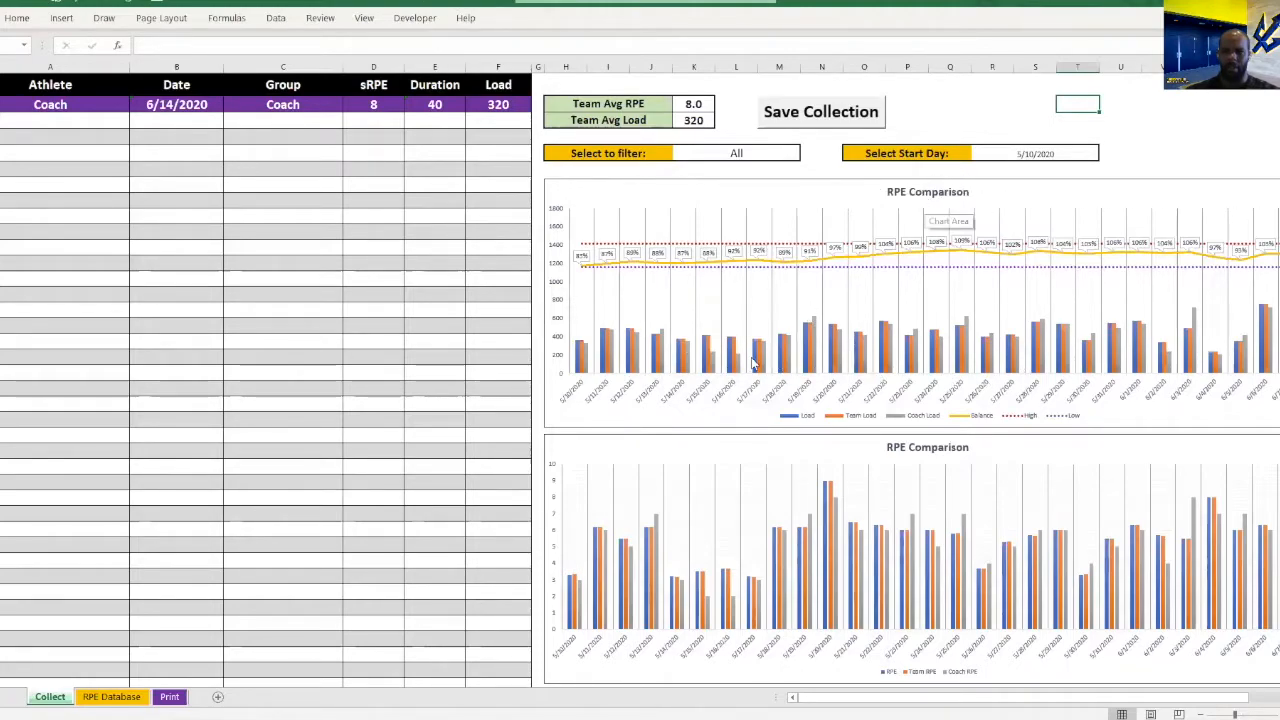
View the athlete choices available in the graph filter while leaving the filter set to All.
click(695, 153)
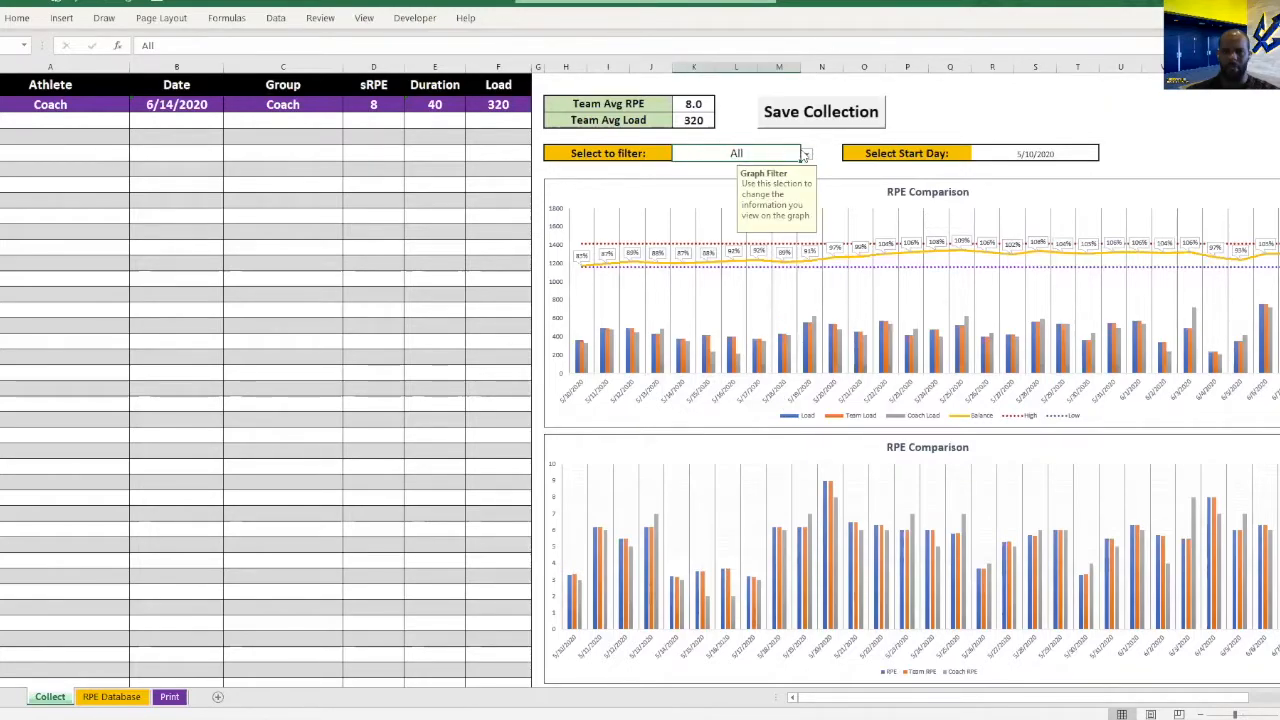
click(805, 155)
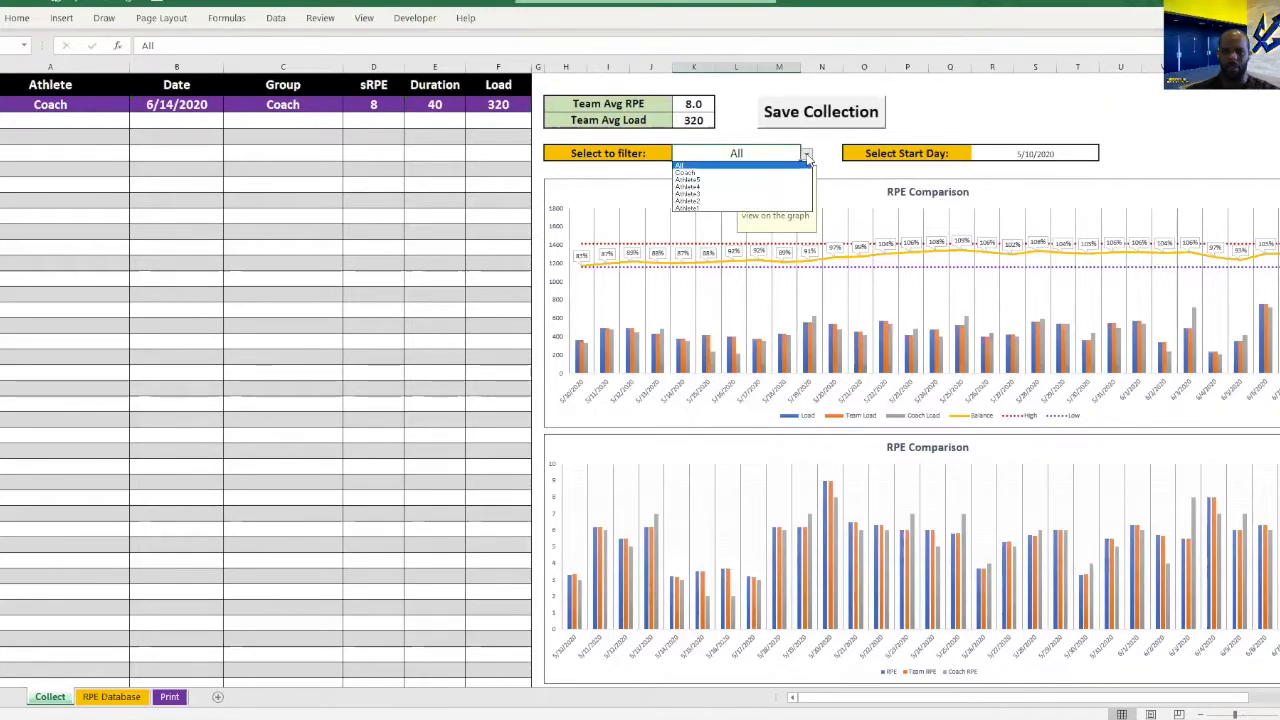
click(806, 158)
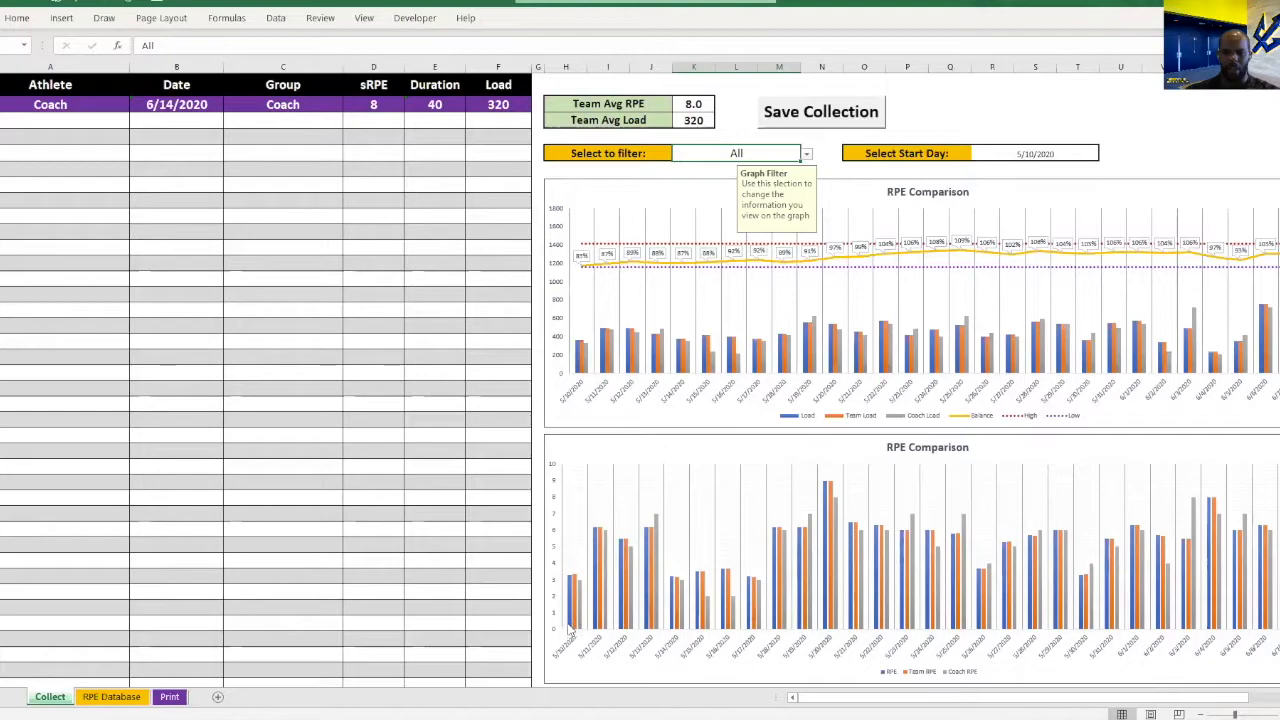
Examine the load and RPE columns, balance line and high/low limits in both RPE Comparison charts.
mouse_move(571, 580)
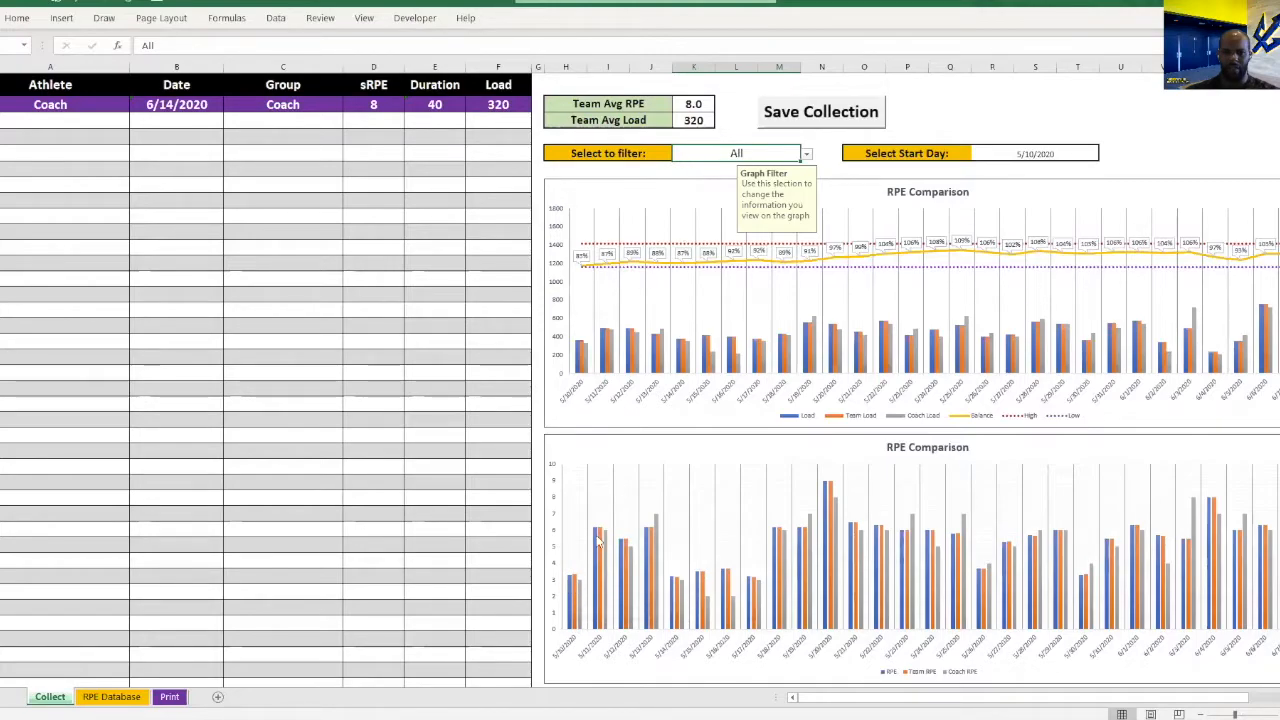
mouse_move(575, 626)
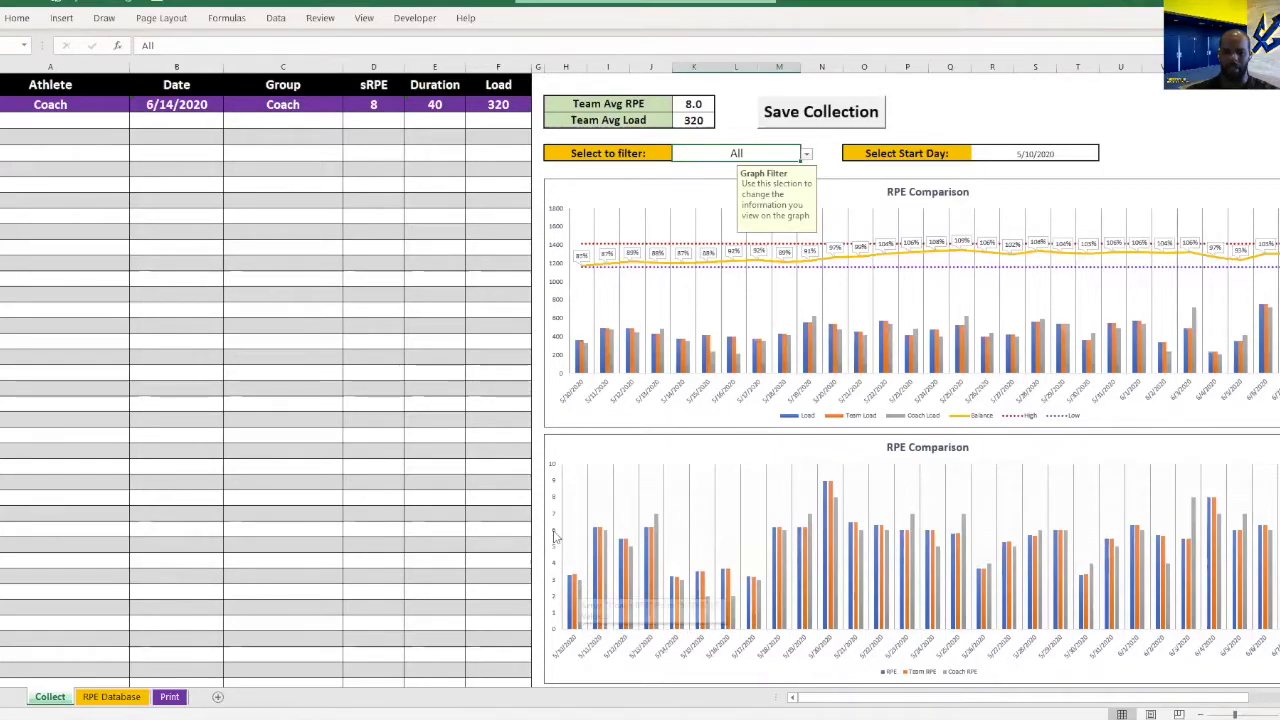
mouse_move(884, 572)
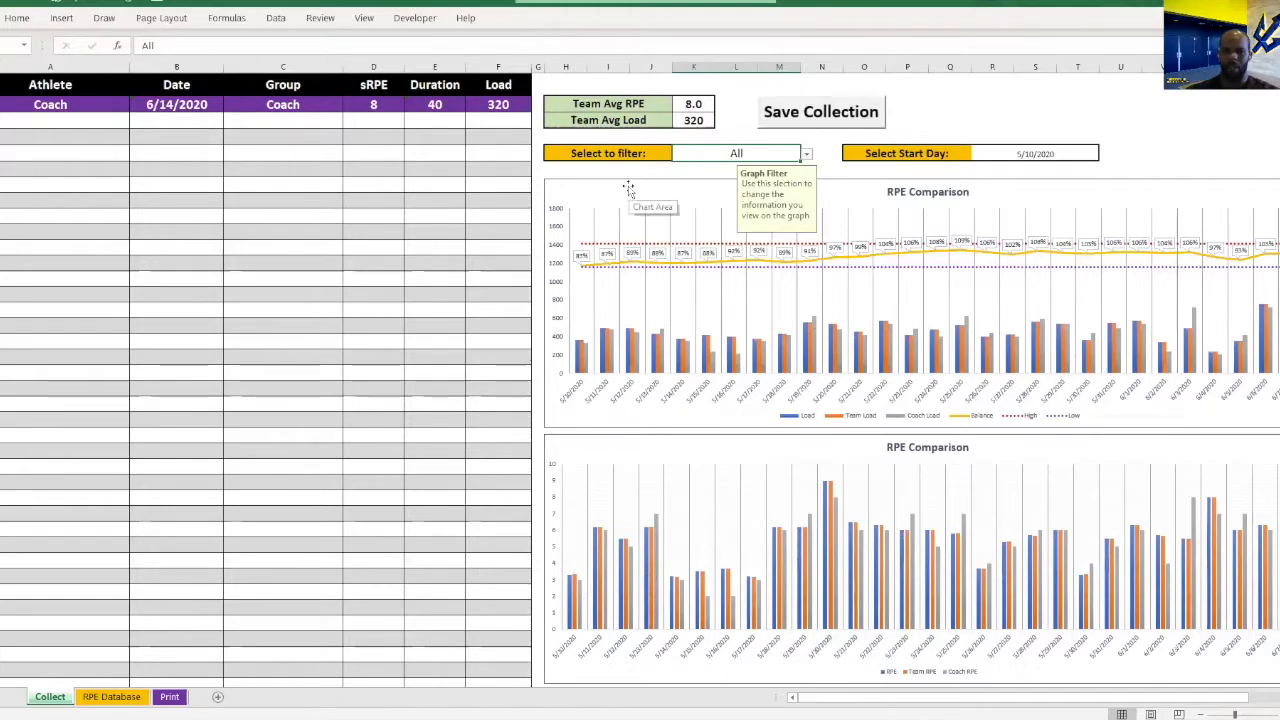
click(654, 206)
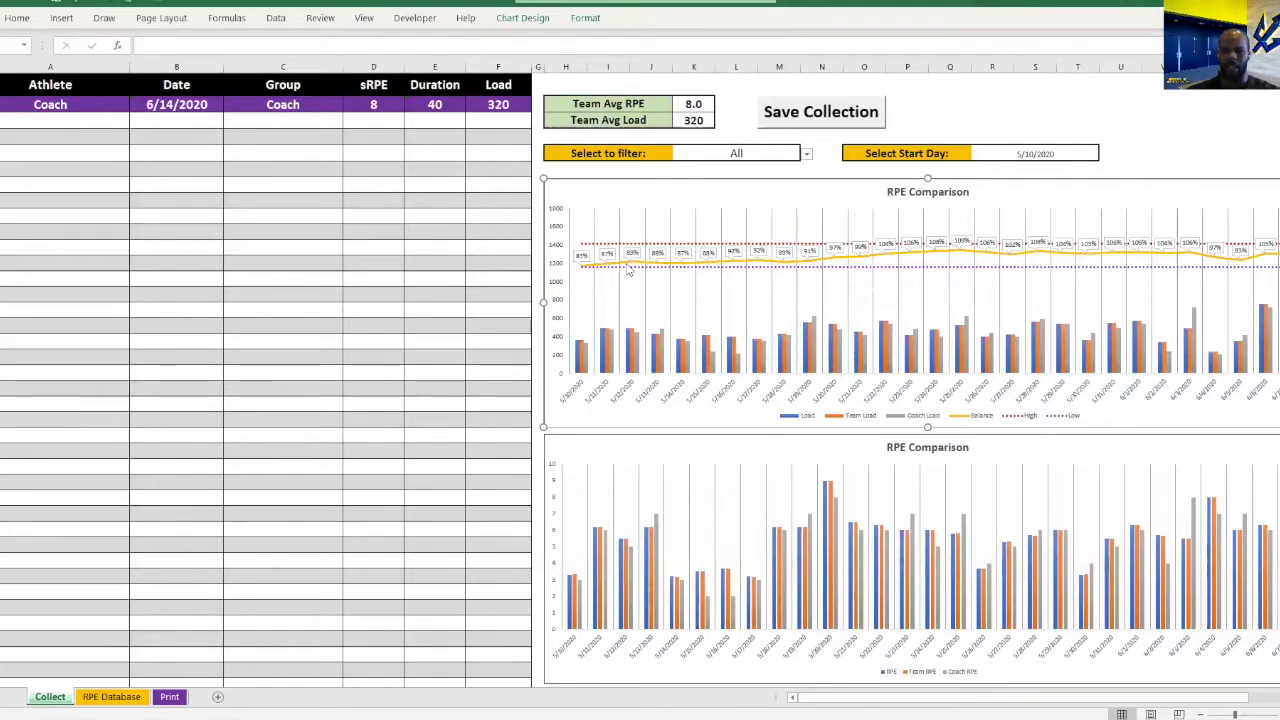
mouse_move(858, 262)
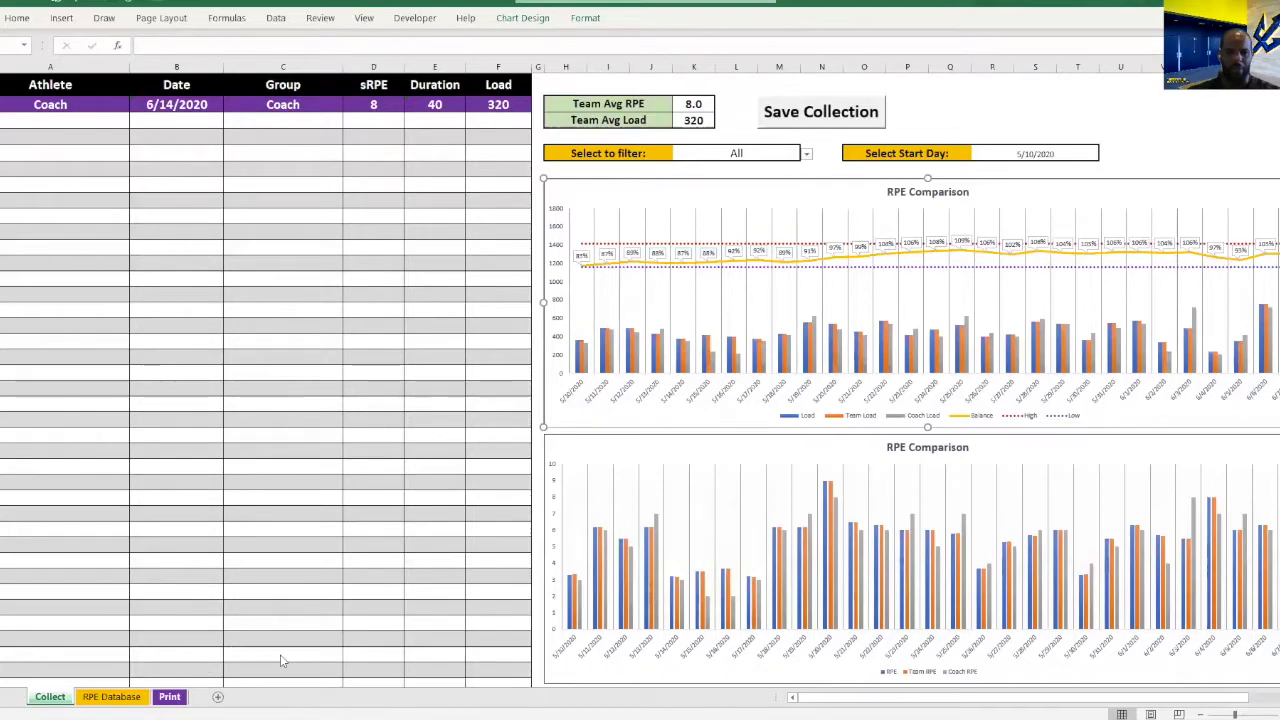
Open the Print sheet and view the RPE collection template from its Date and Duration fields down.
click(169, 696)
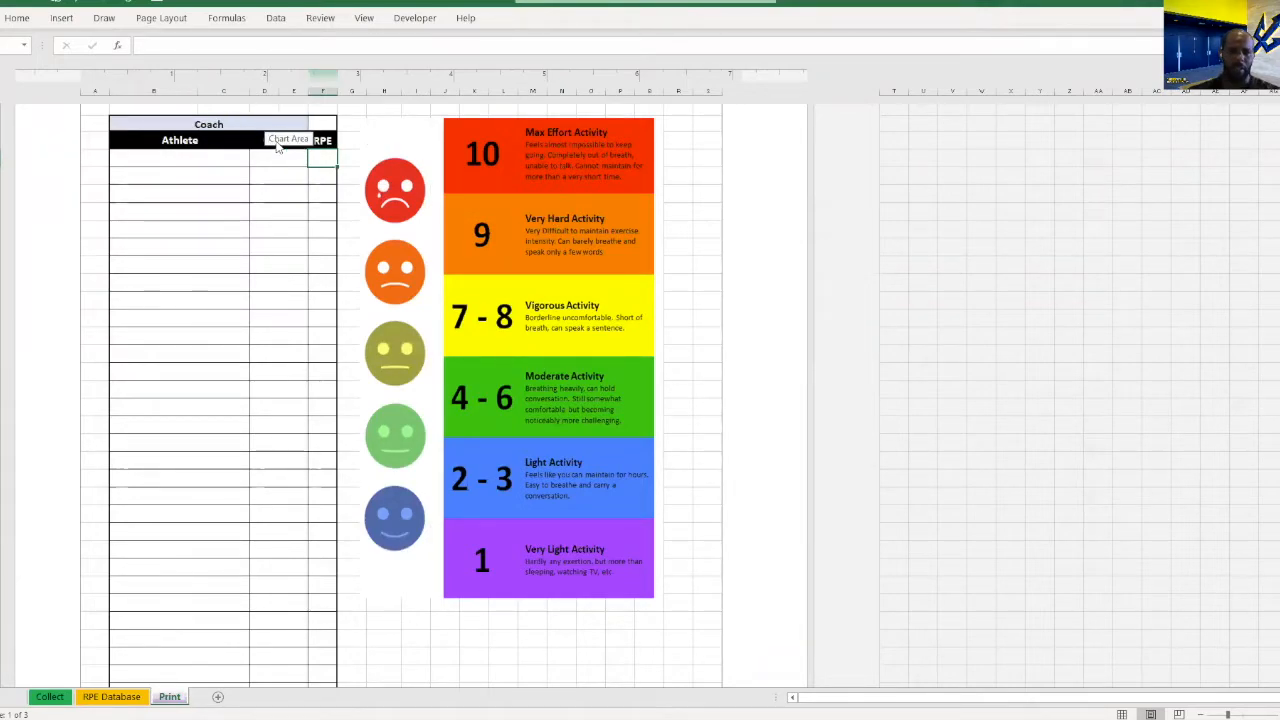
scroll(299, 210, up, 2)
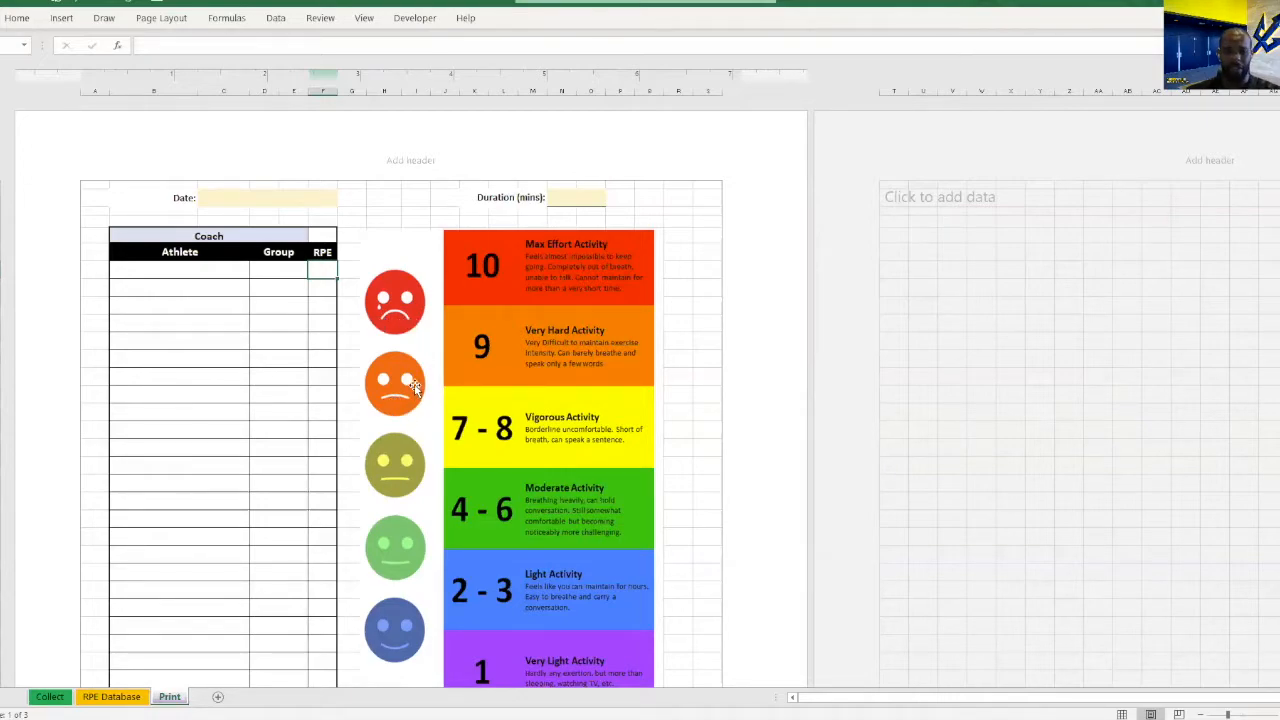
Switch to the Daily Wellness Form in Google Forms and review its Name, Date of Activity, Group and RPE questions.
click(286, 719)
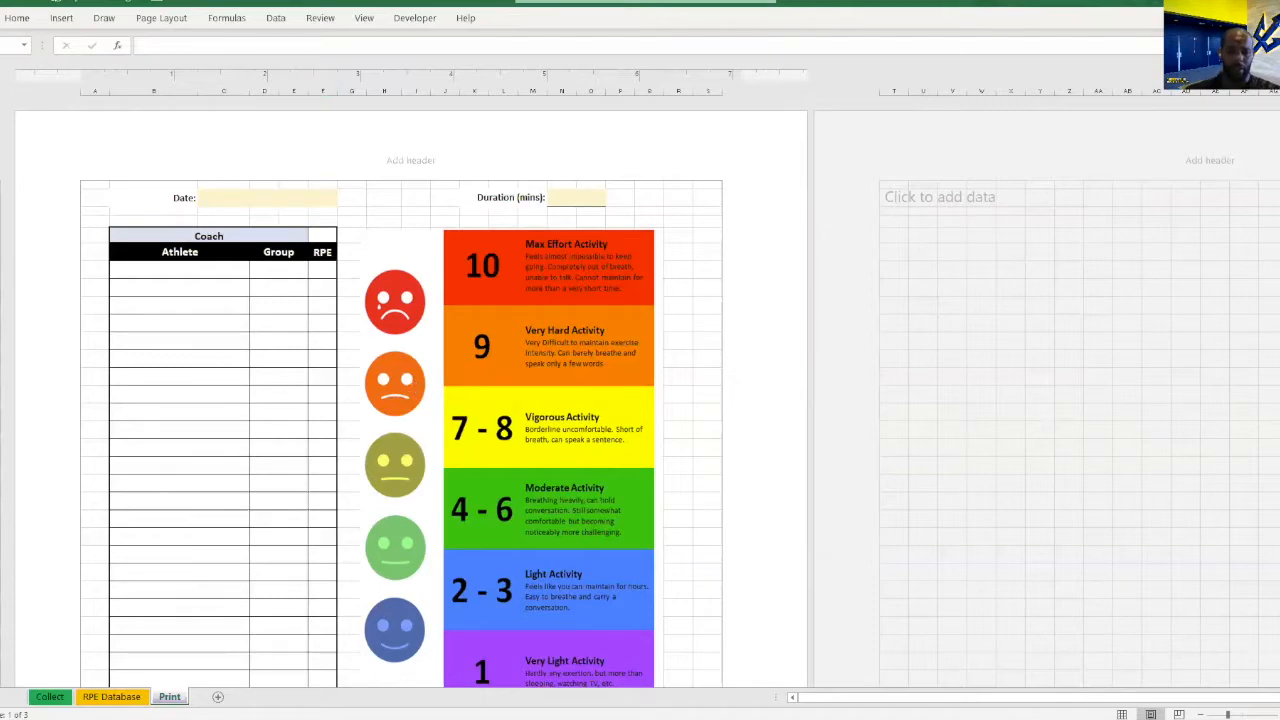
click(340, 690)
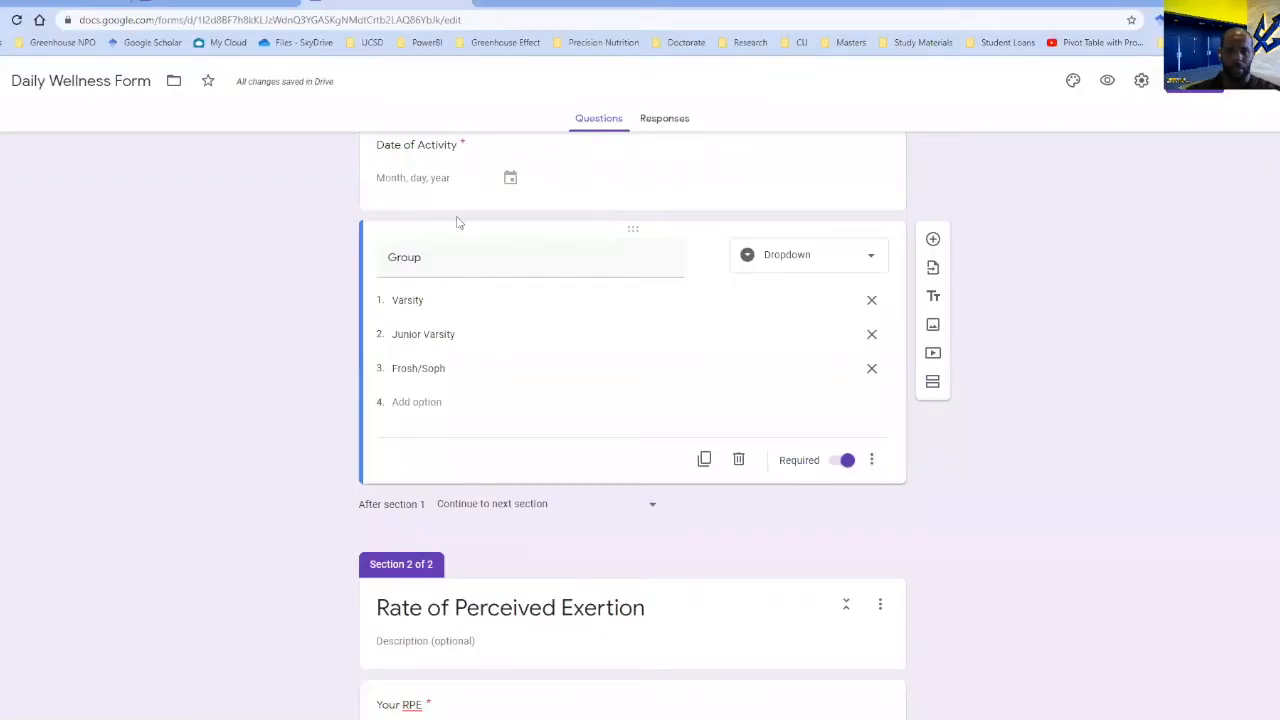
scroll(457, 222, up, 5)
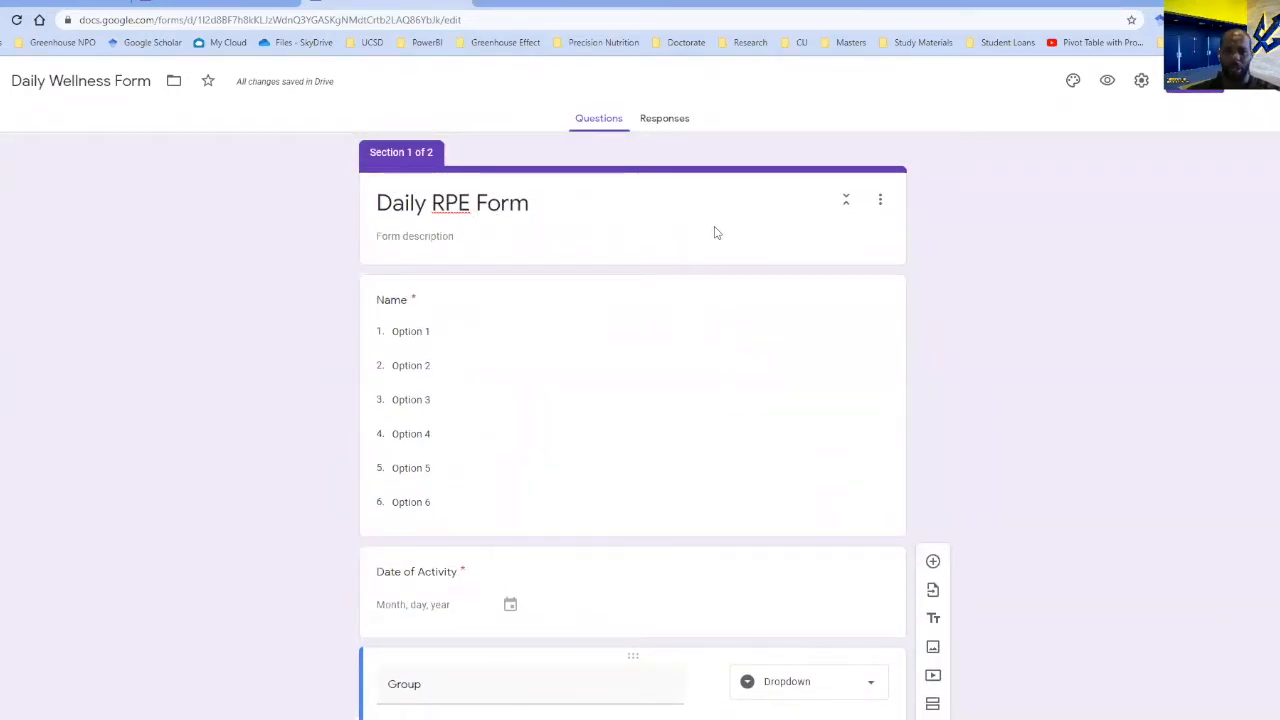
scroll(526, 231, down, 1)
scroll(526, 231, up, 1)
scroll(497, 254, down, 2)
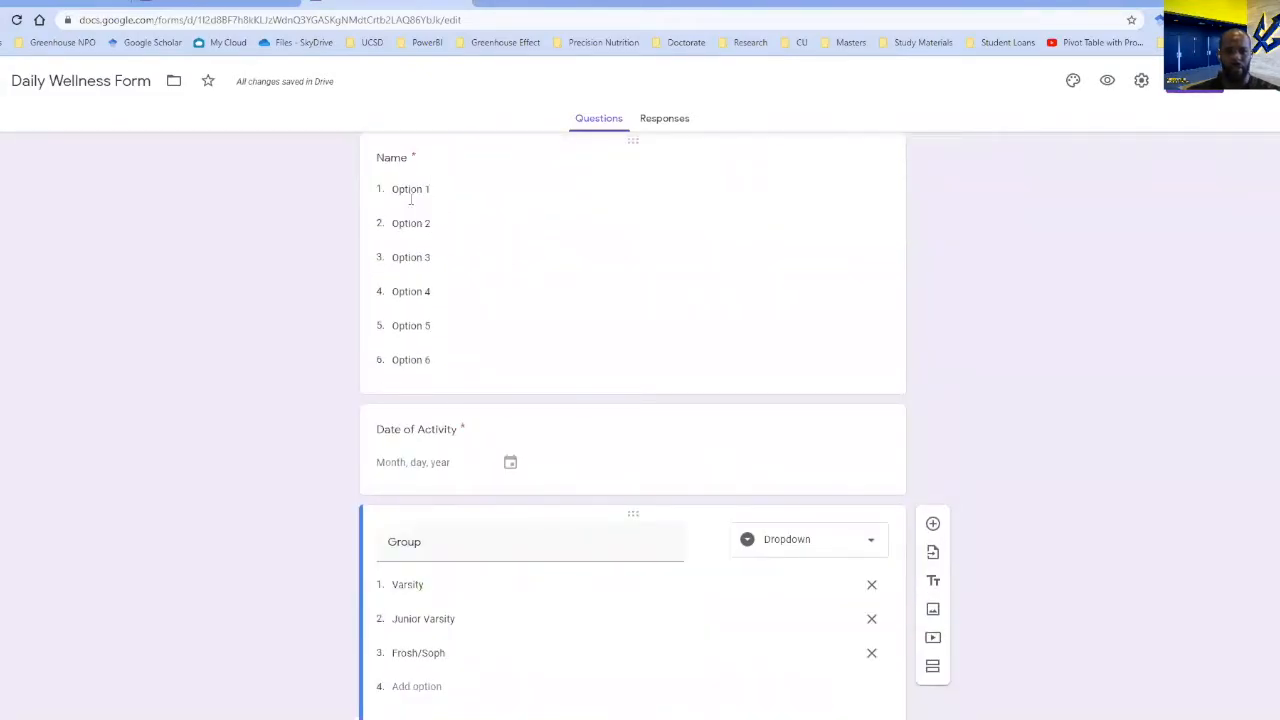
scroll(467, 468, down, 2)
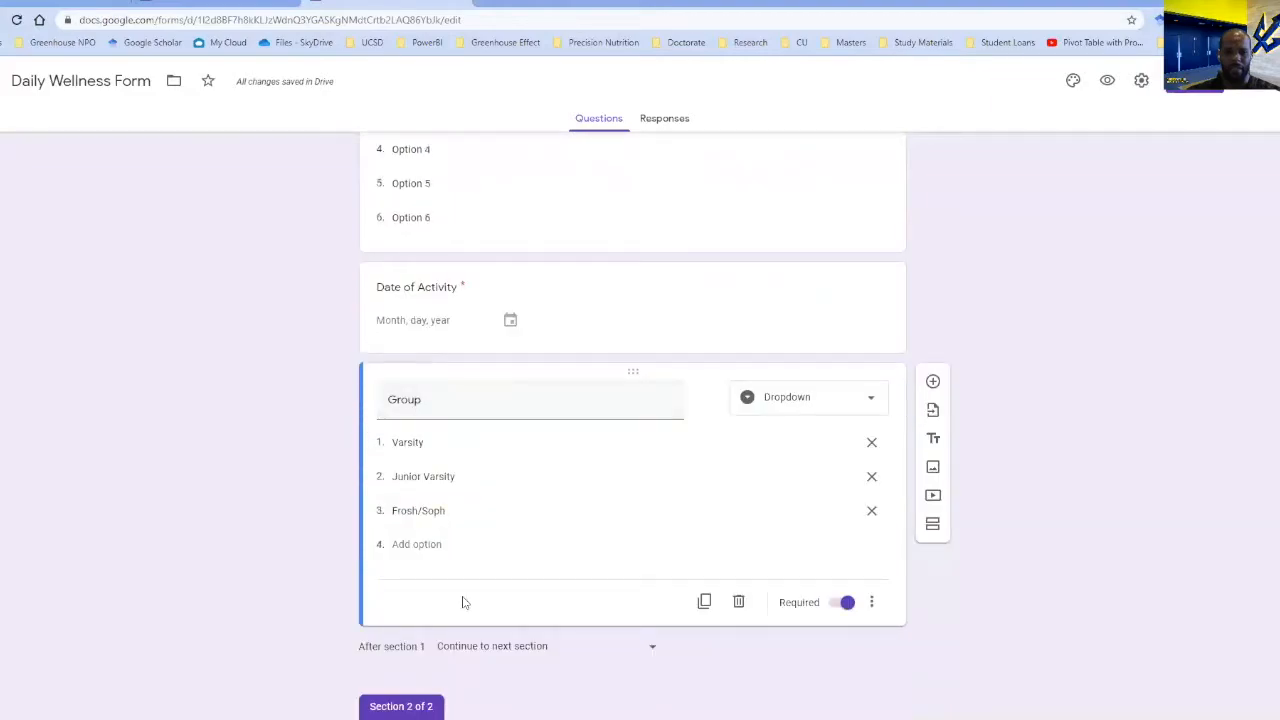
scroll(479, 605, down, 6)
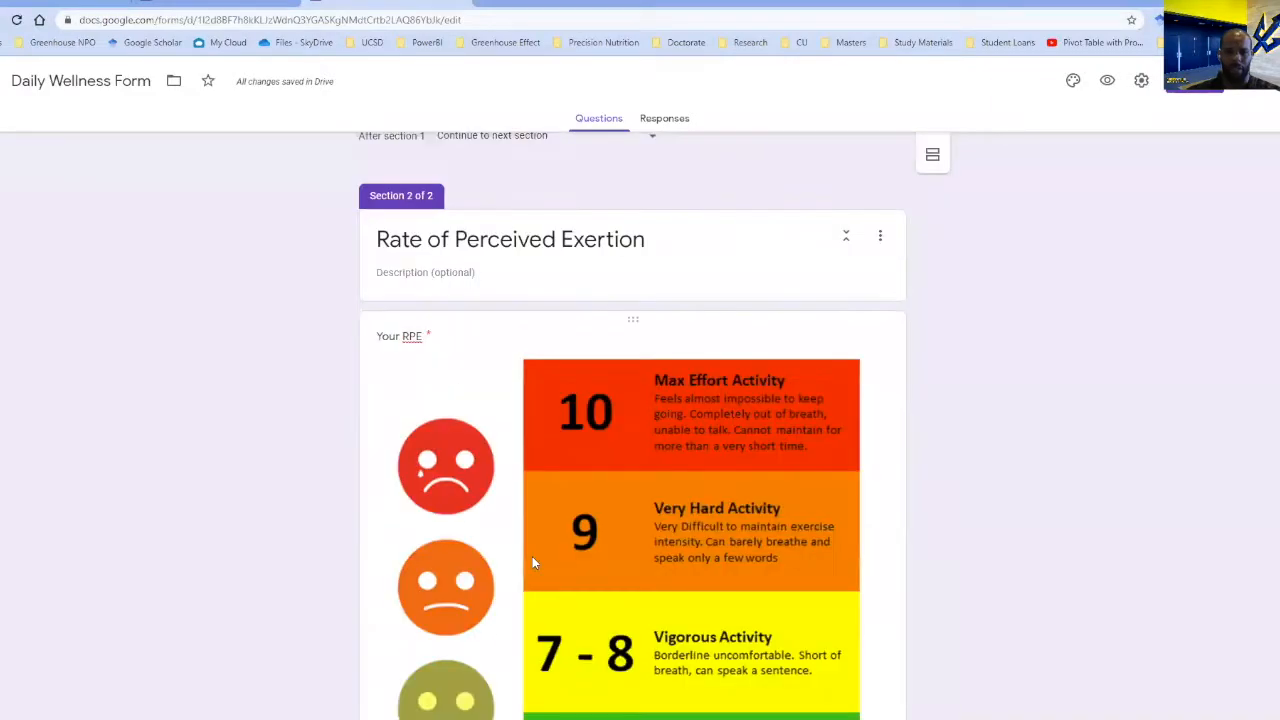
scroll(584, 523, down, 4)
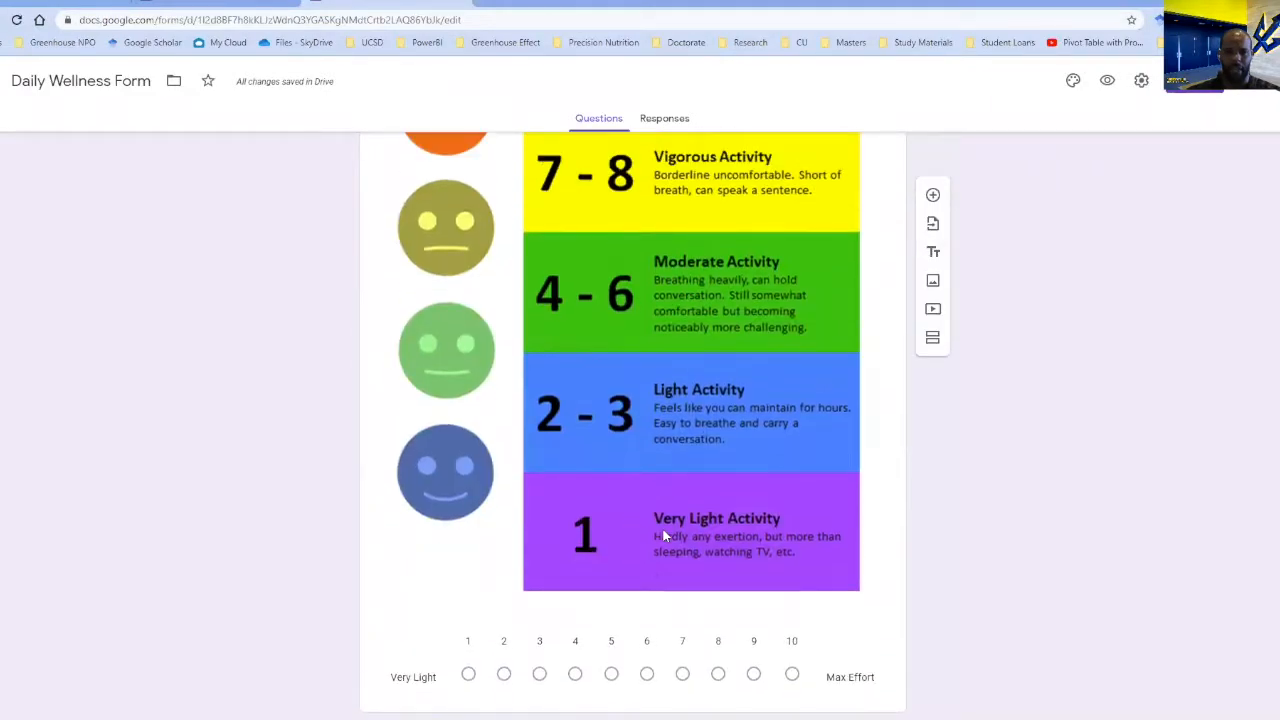
scroll(662, 527, up, 8)
scroll(900, 270, up, 1)
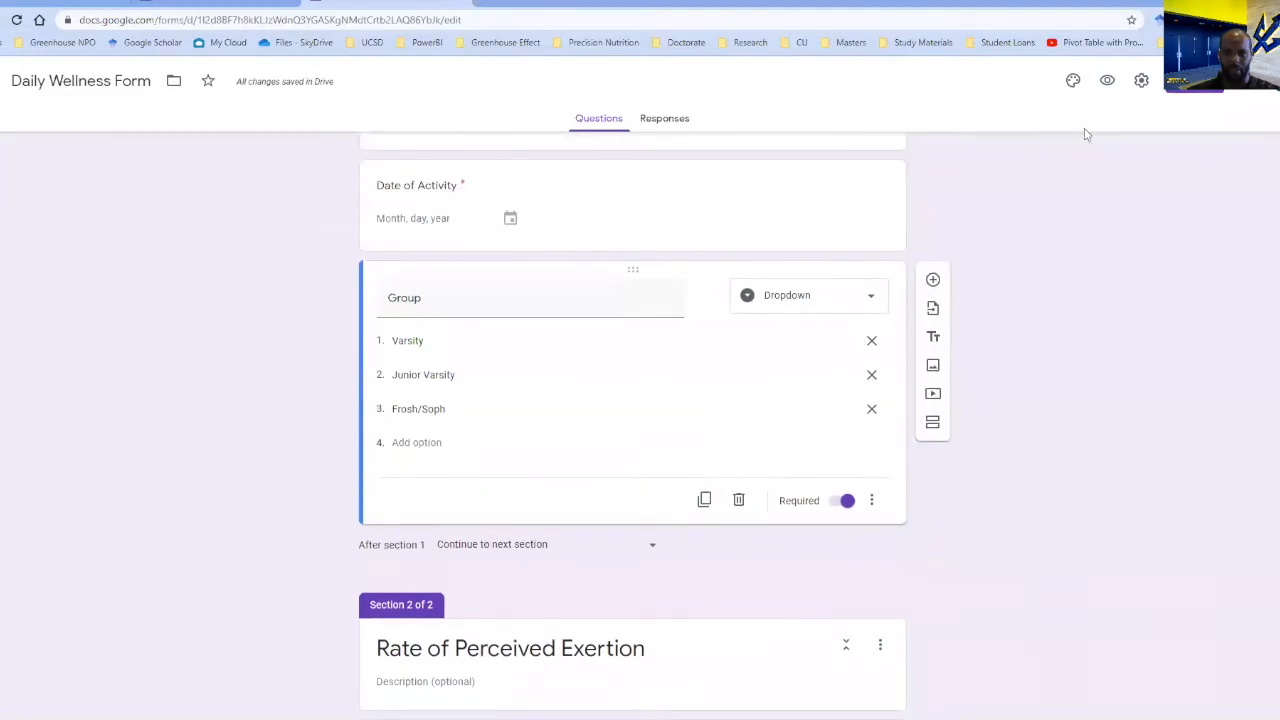
Preview the form, answer Option 1 for name, 06/15/2020 for date and Junior Varsity for group, and continue to the RPE section.
click(1107, 80)
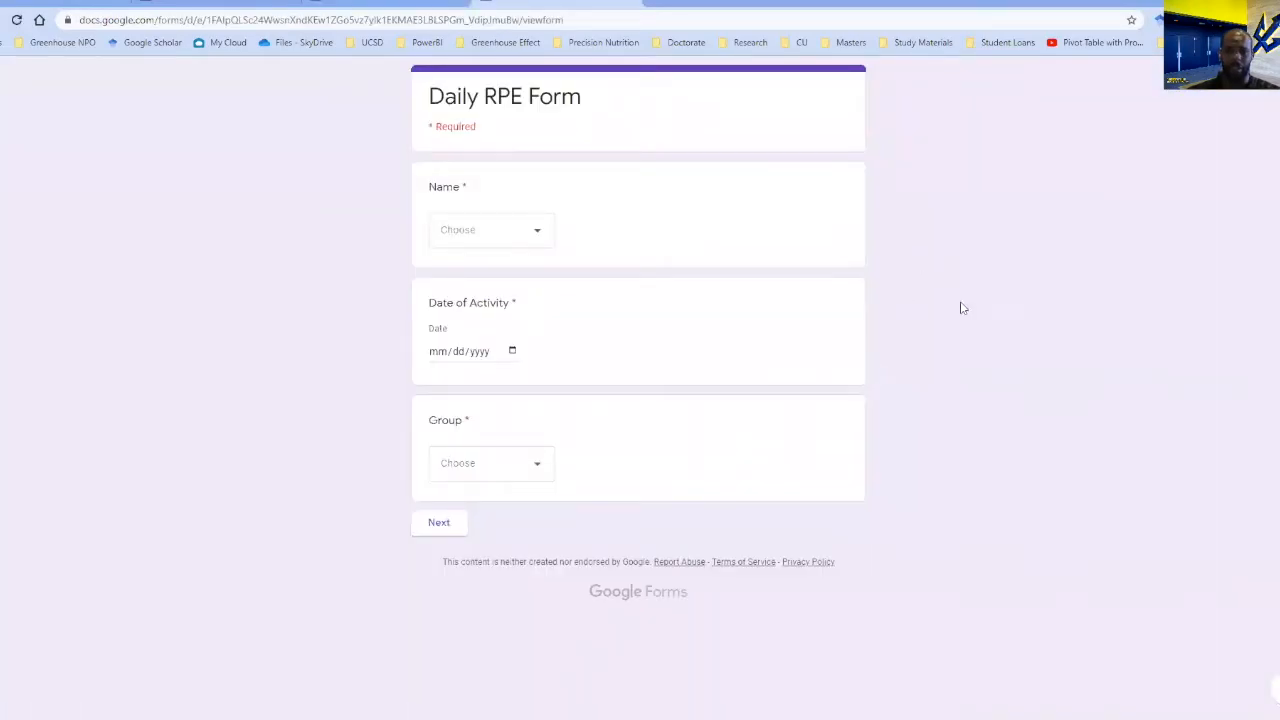
click(548, 238)
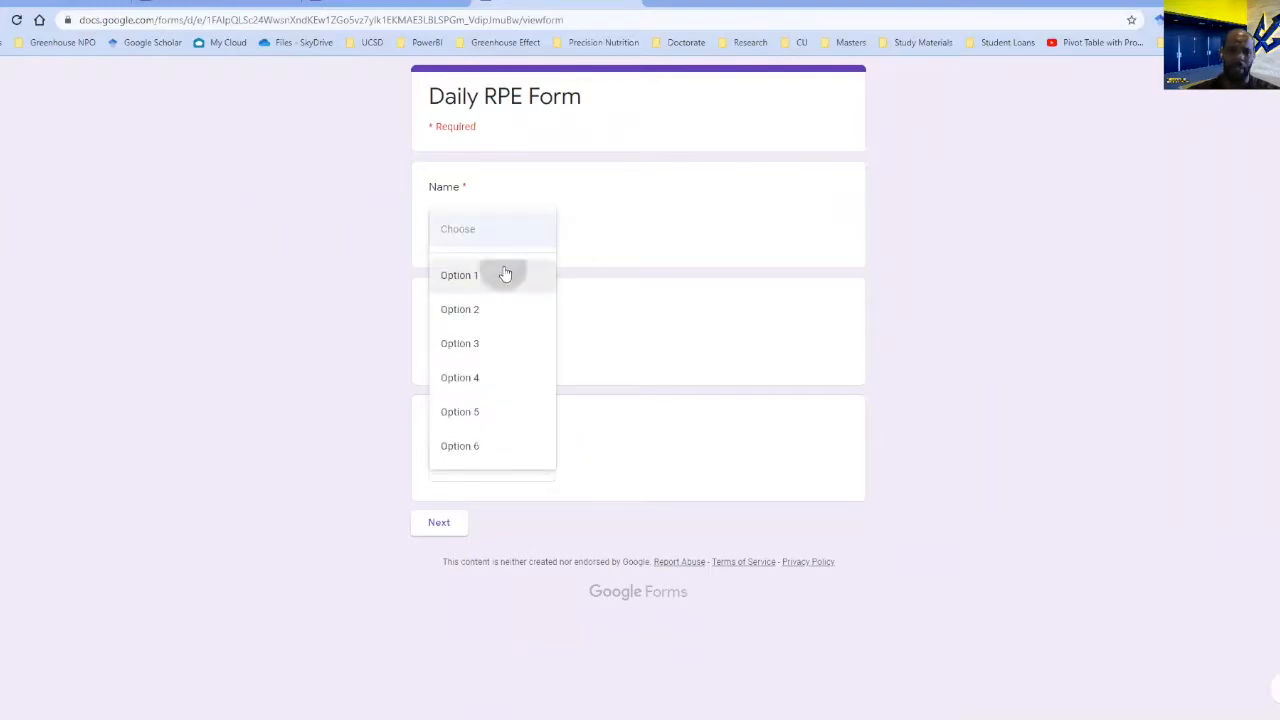
click(503, 274)
click(507, 353)
click(511, 351)
click(466, 461)
click(500, 468)
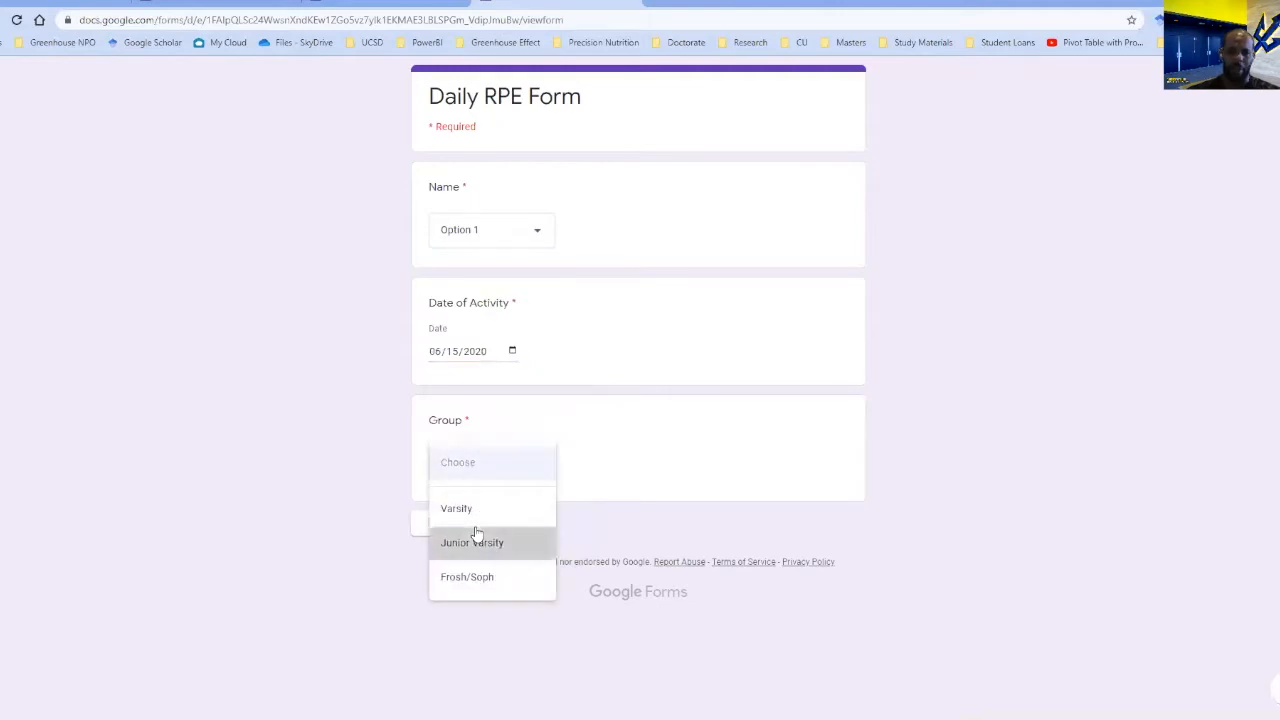
click(457, 540)
click(452, 522)
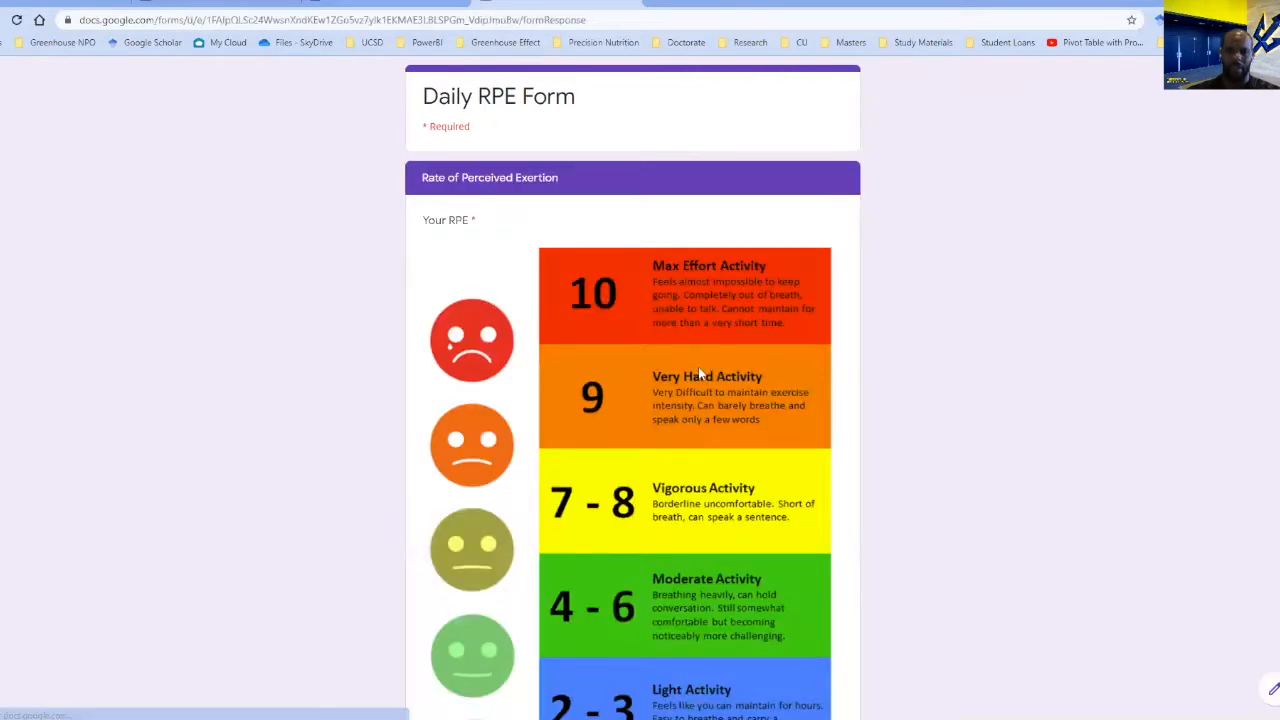
Rate the perceived exertion as 6 and submit the form response.
scroll(698, 366, down, 3)
scroll(603, 258, down, 2)
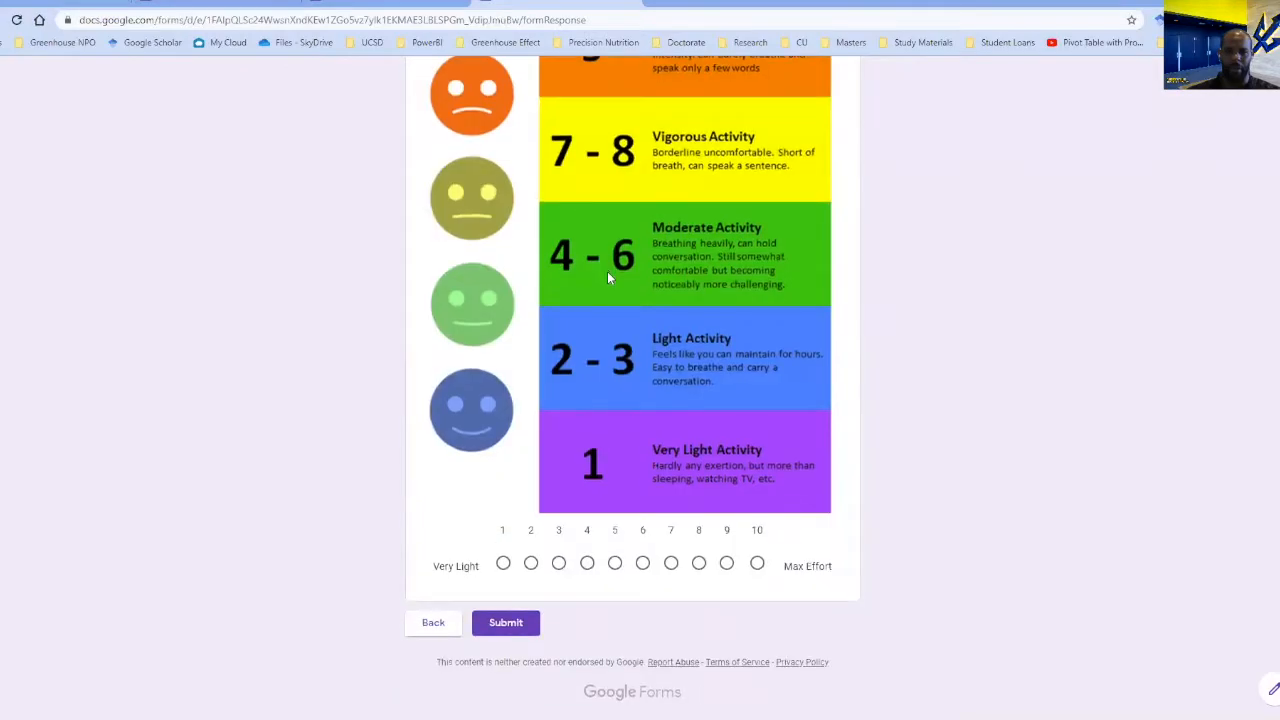
click(643, 563)
click(516, 624)
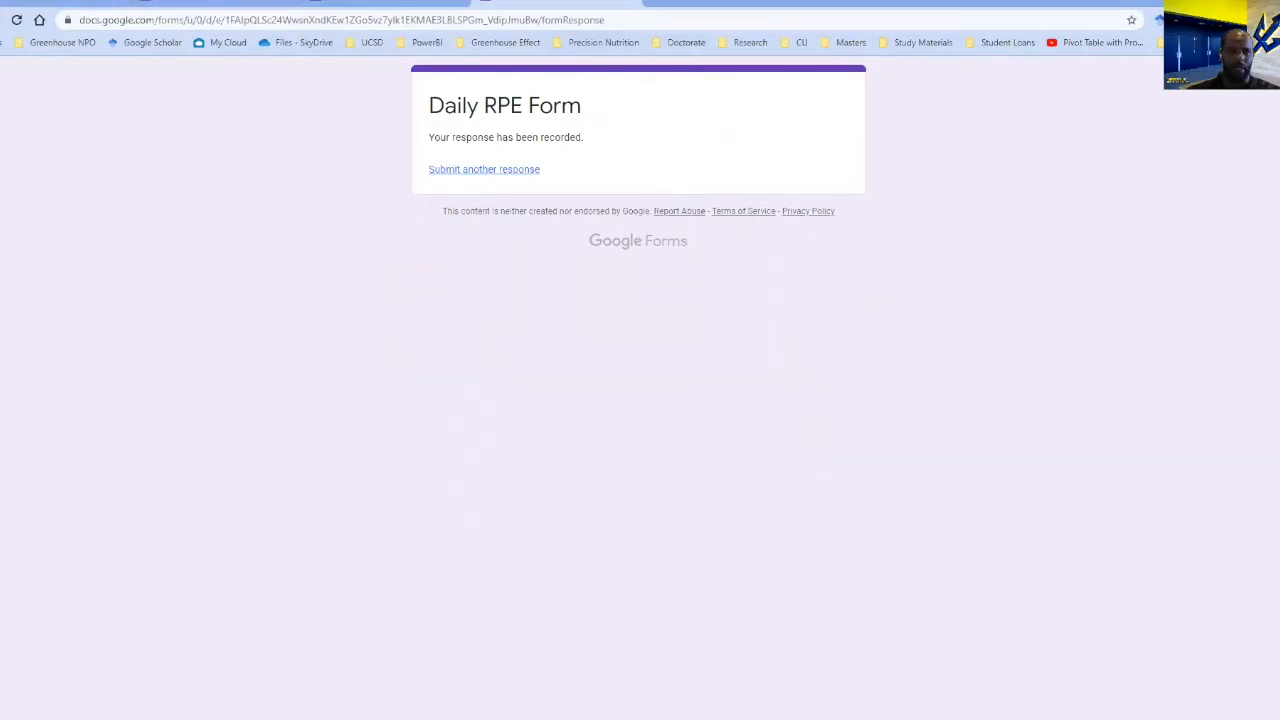
Switch to the untitled RPE Responses form, show its questions, and delete the athlete name question.
click(92, 5)
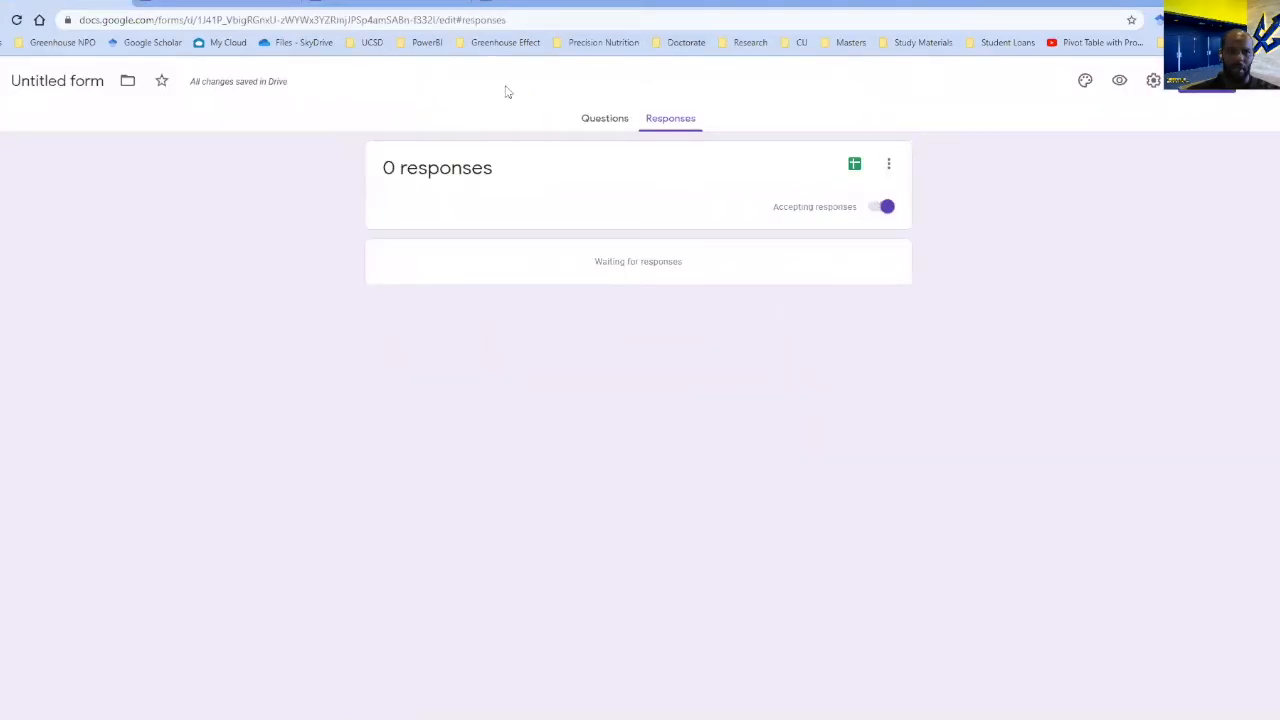
click(602, 122)
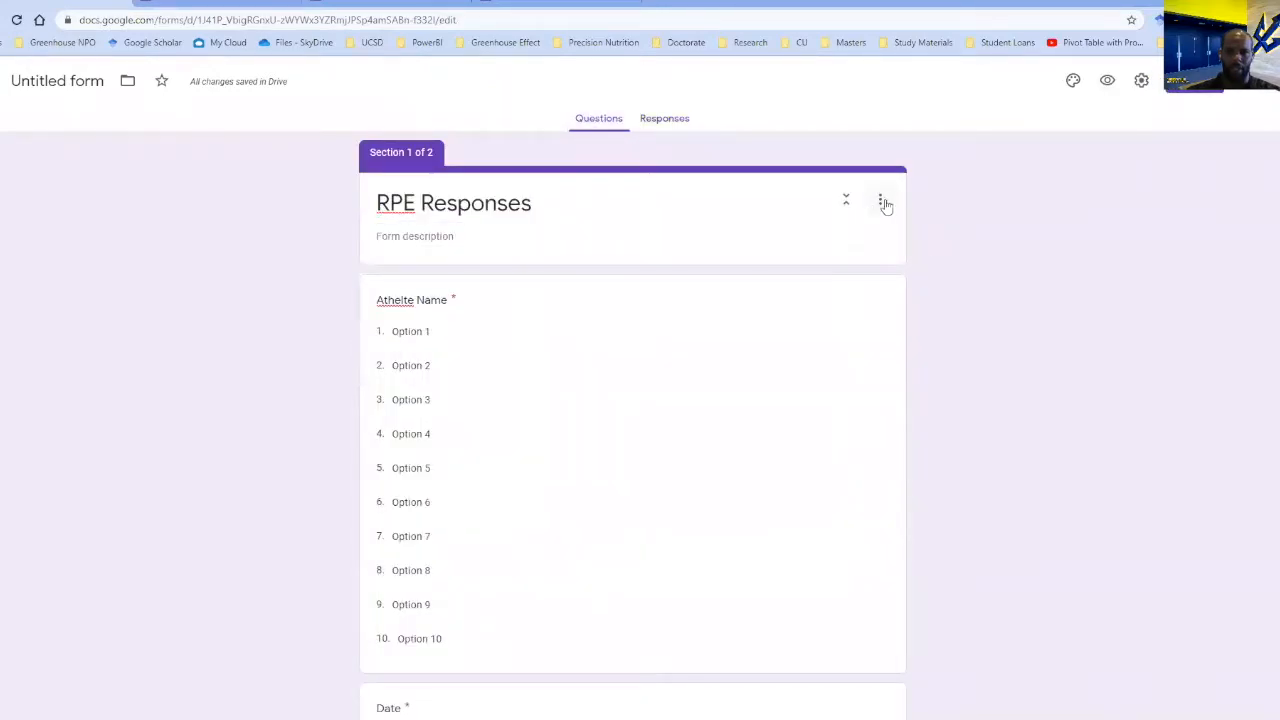
click(844, 288)
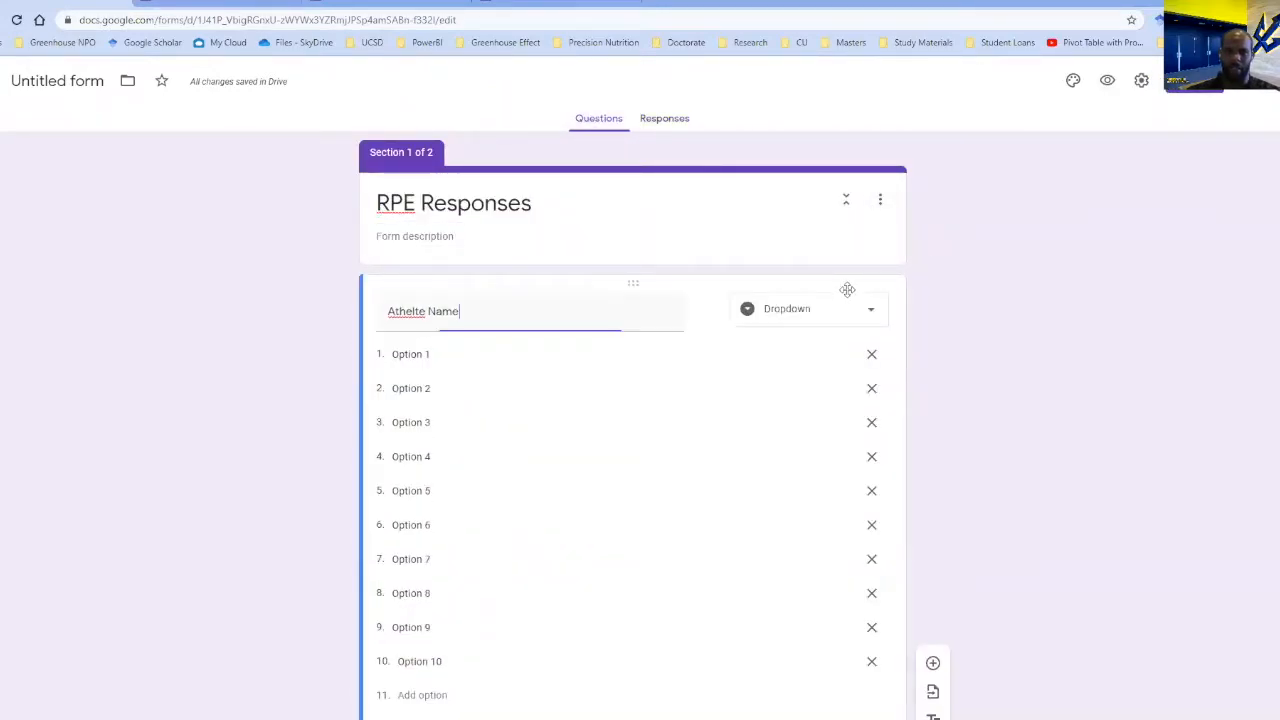
scroll(857, 362, down, 4)
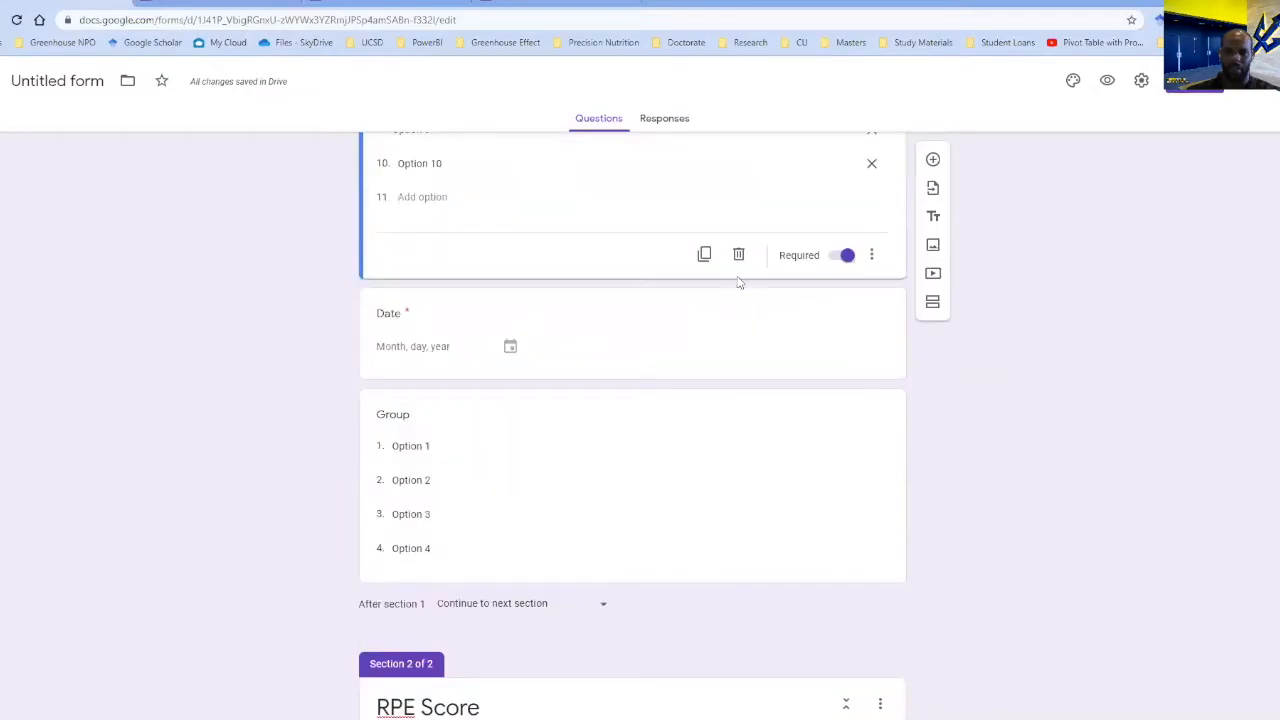
click(738, 258)
Delete the RPE Score scale question with its effort chart image from section 2.
scroll(750, 278, down, 3)
scroll(863, 161, up, 2)
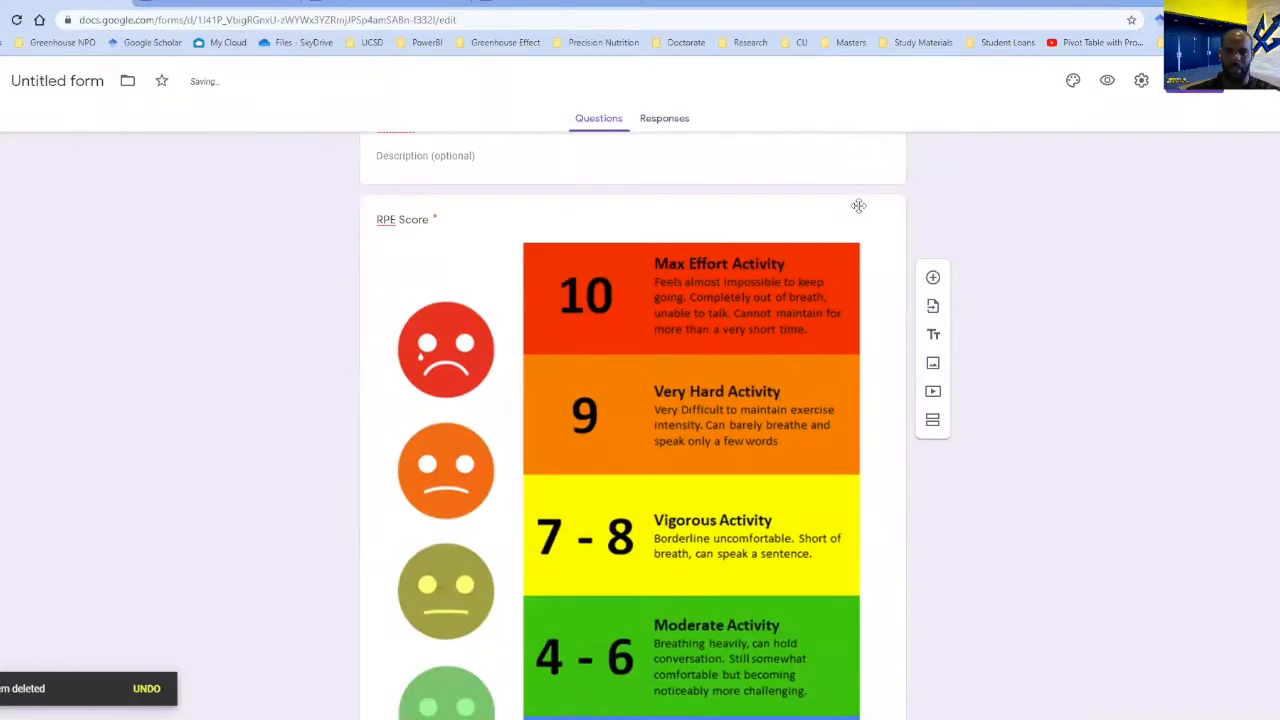
click(857, 207)
scroll(822, 408, down, 6)
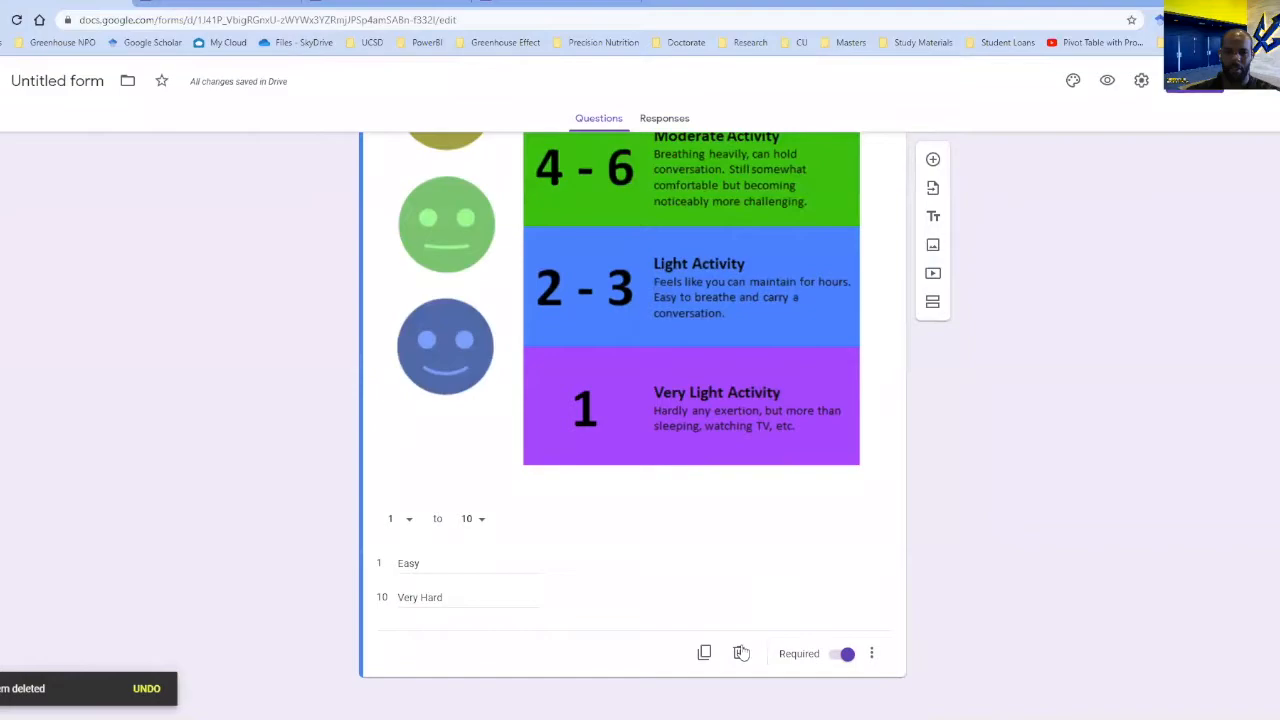
click(738, 654)
Delete the Group and Date questions from section 1.
click(782, 342)
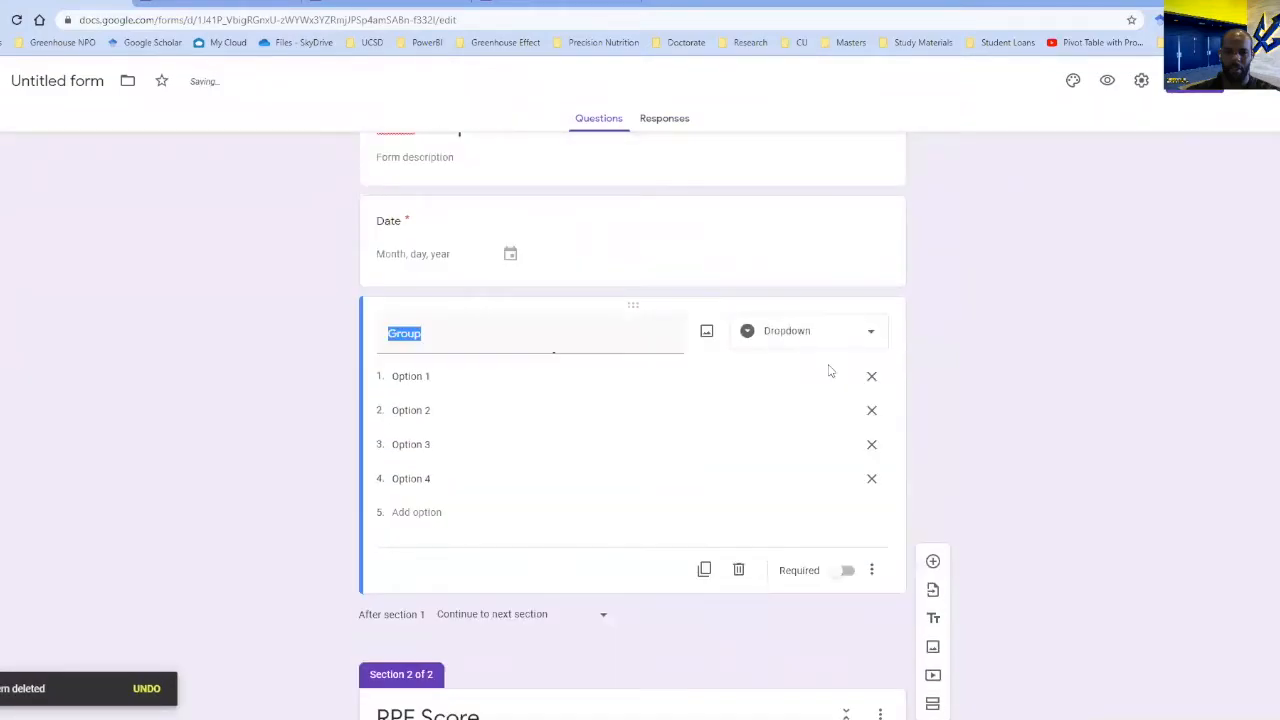
click(740, 571)
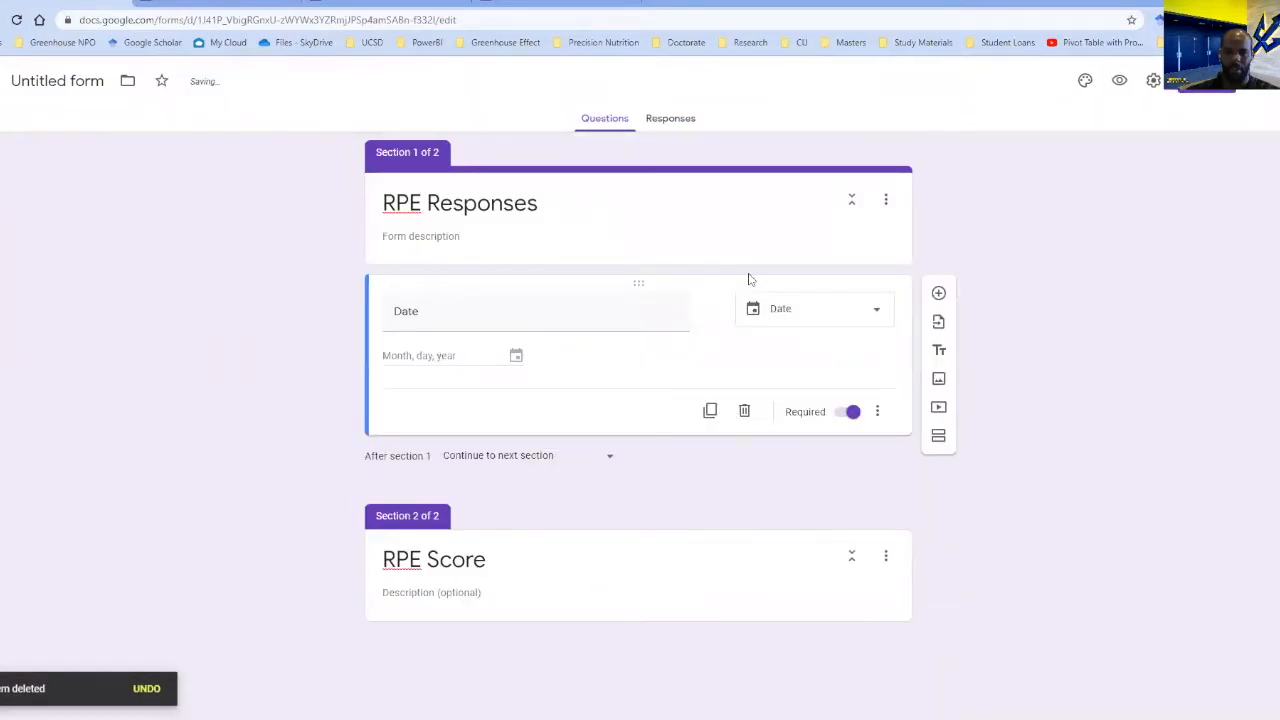
click(744, 411)
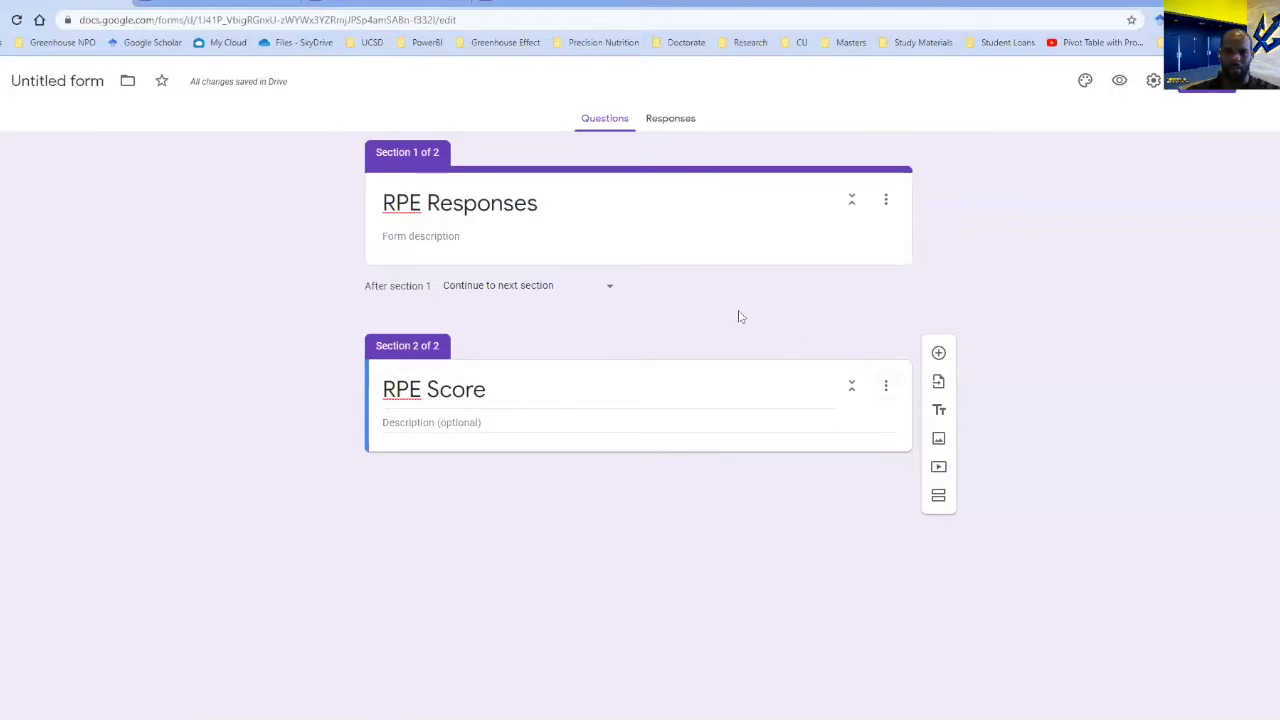
Delete the RPE Score section and name the form file RPE Responses.
click(886, 386)
click(918, 493)
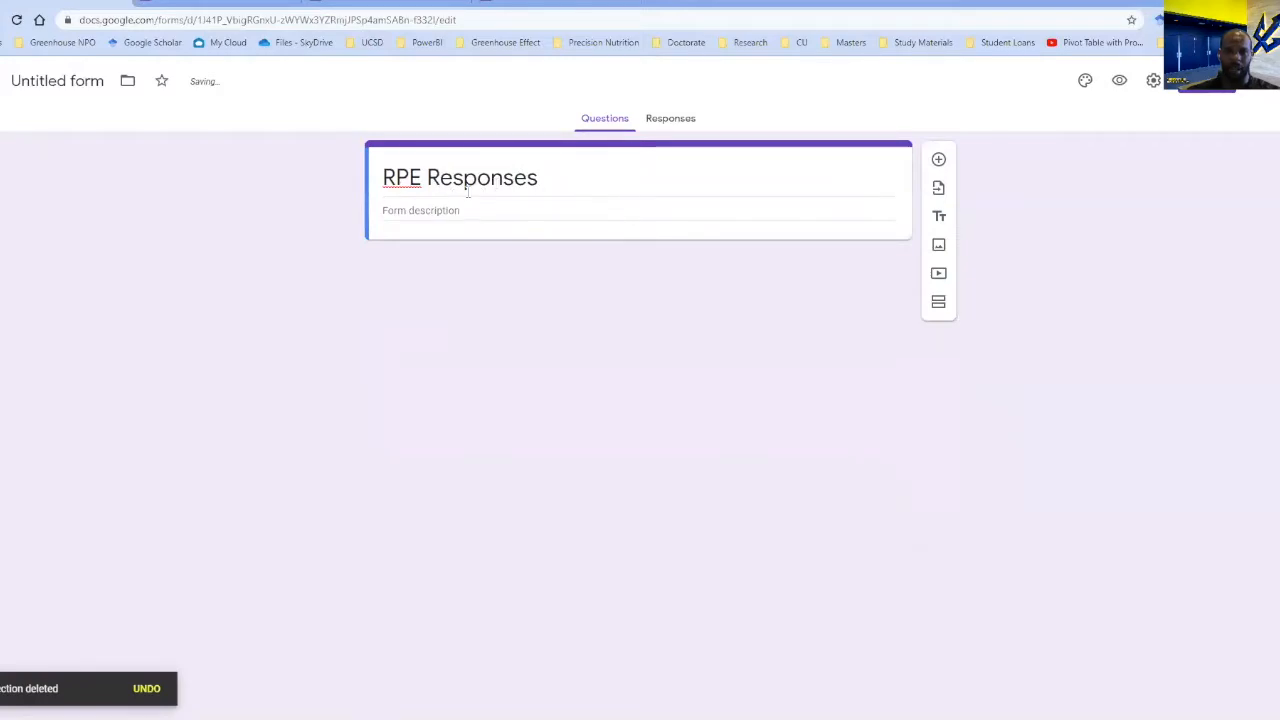
click(62, 80)
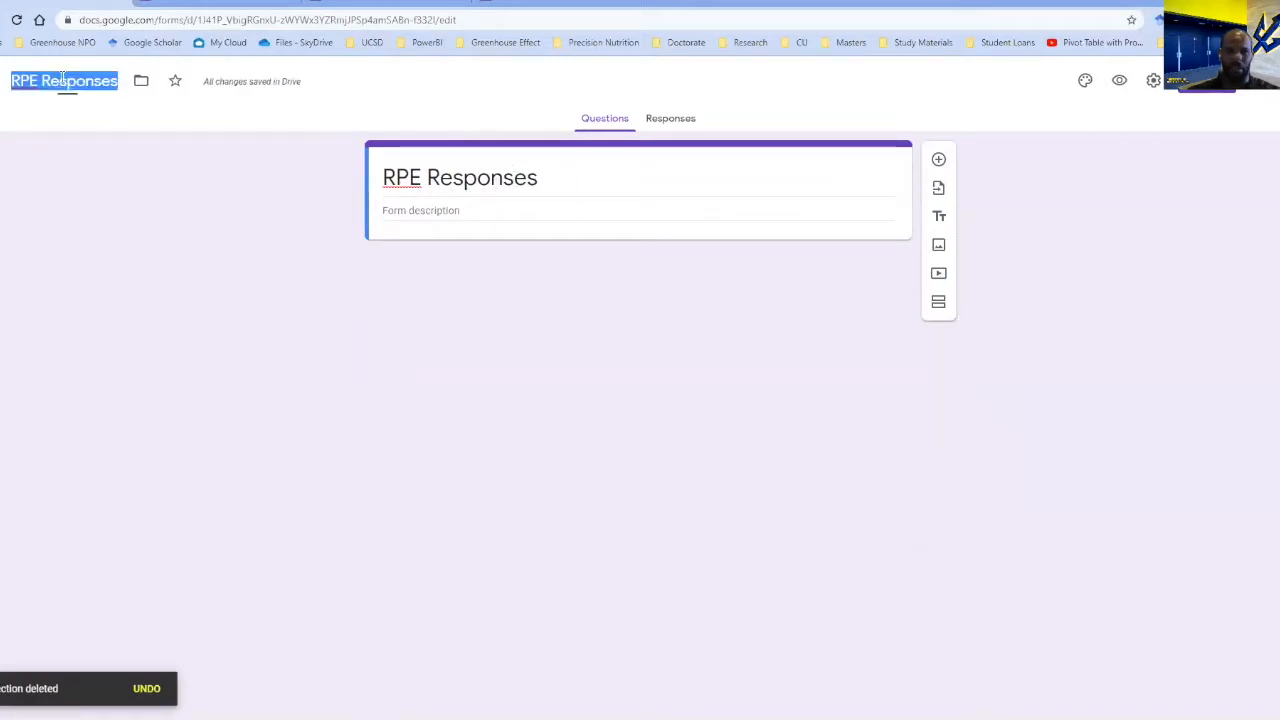
Add a second section to the form, and add a dropdown question named Athlete Name to section 1.
triple_click(521, 173)
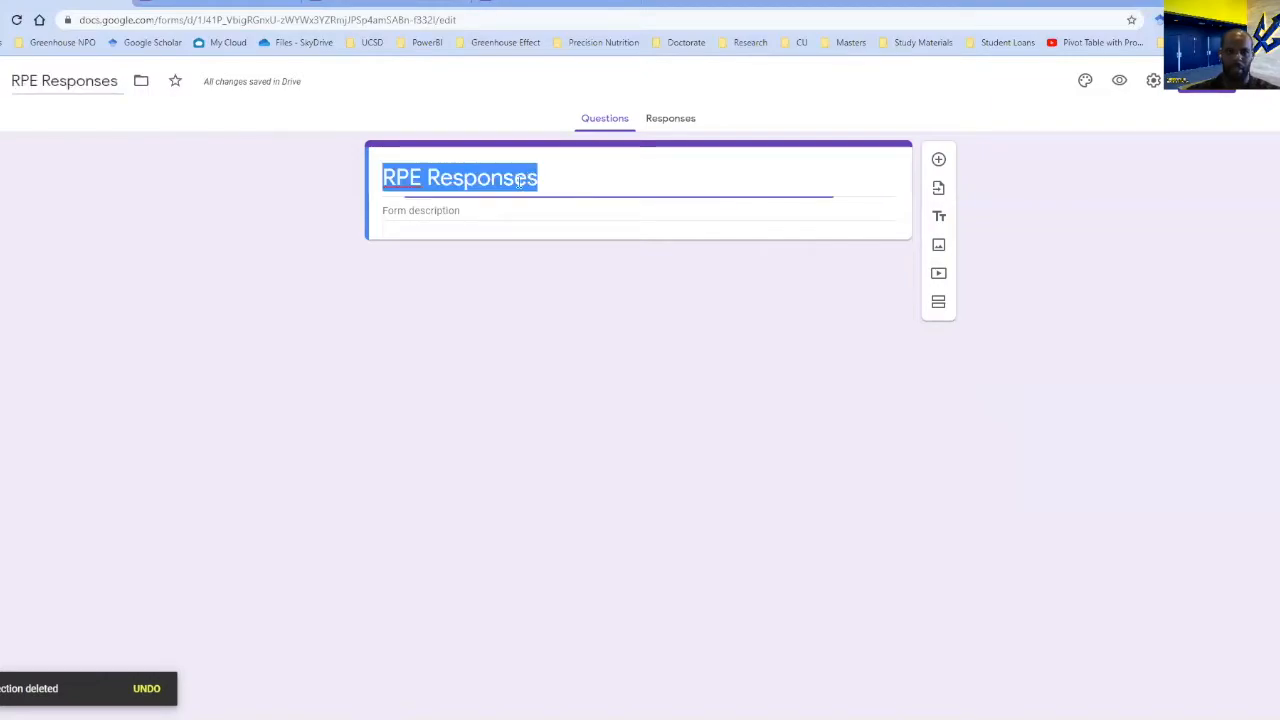
click(939, 303)
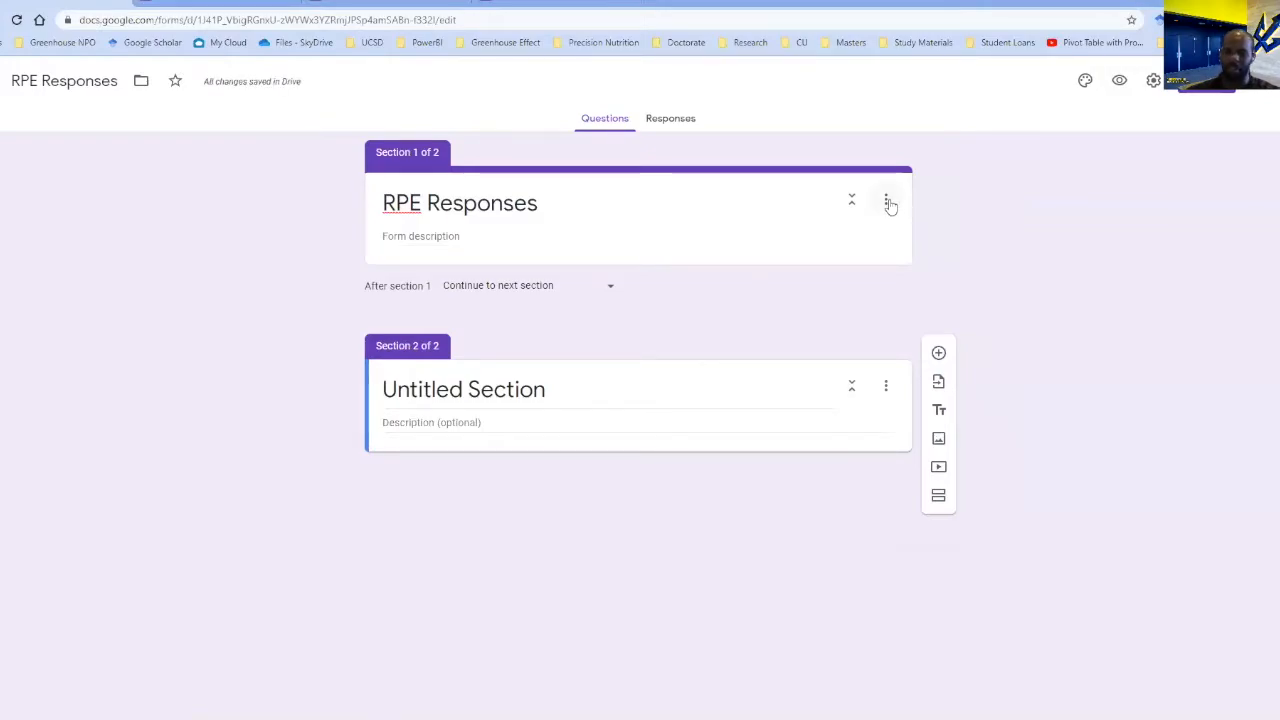
click(899, 262)
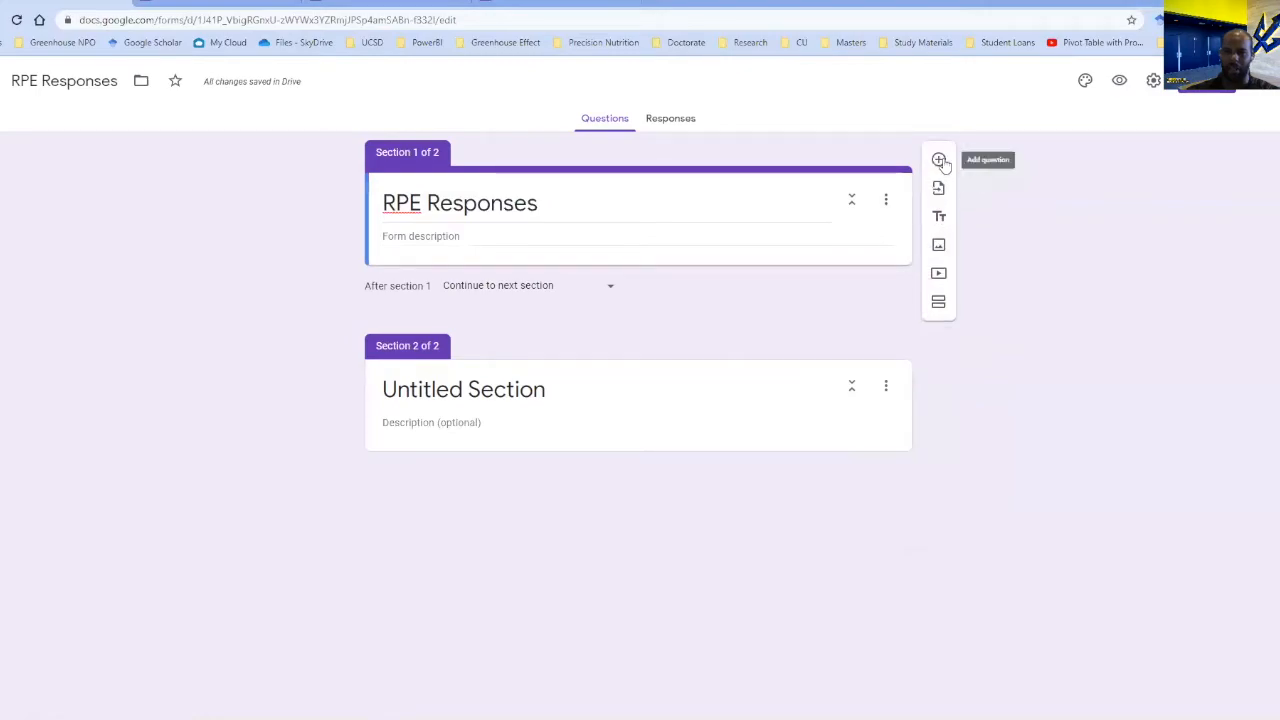
click(941, 162)
text(Athlete Name)
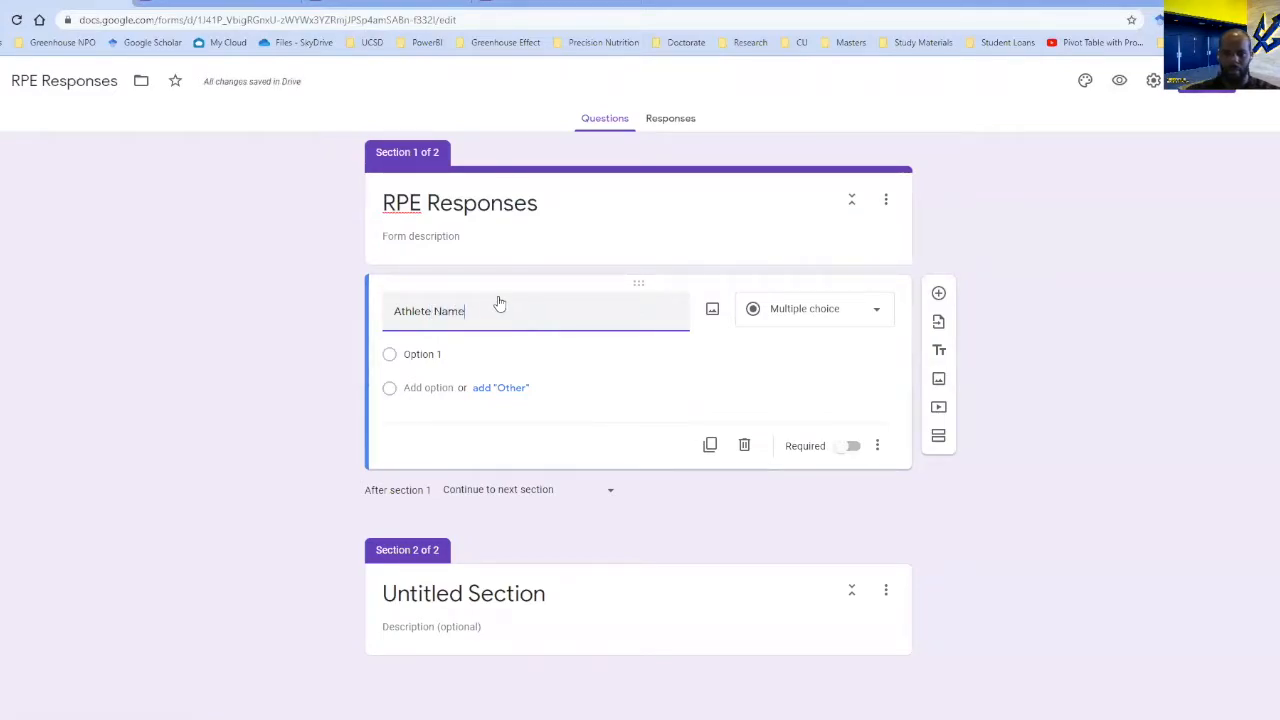
click(845, 318)
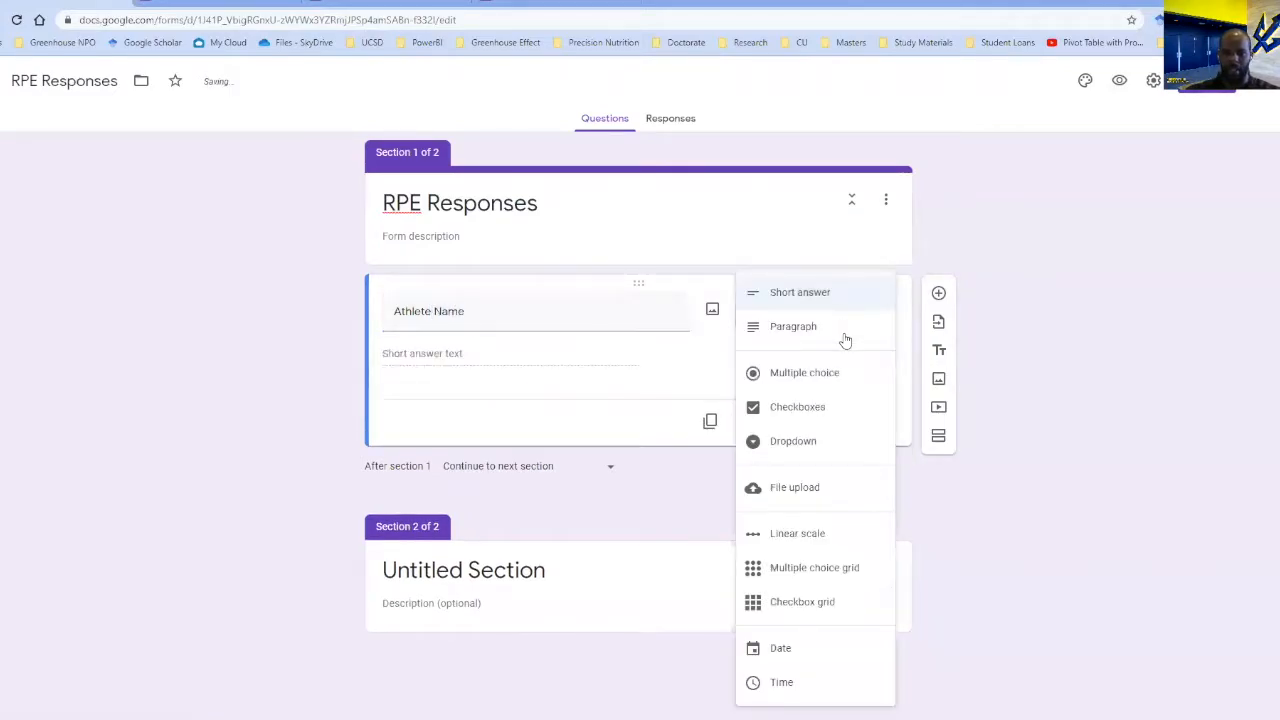
click(815, 447)
Fill the Athlete Name dropdown with the options Athlete 1, Athlete 2, Athlete 3 and Athlete 4.
click(481, 357)
text(Athlete 1)
key(Return)
text(Athlete 2)
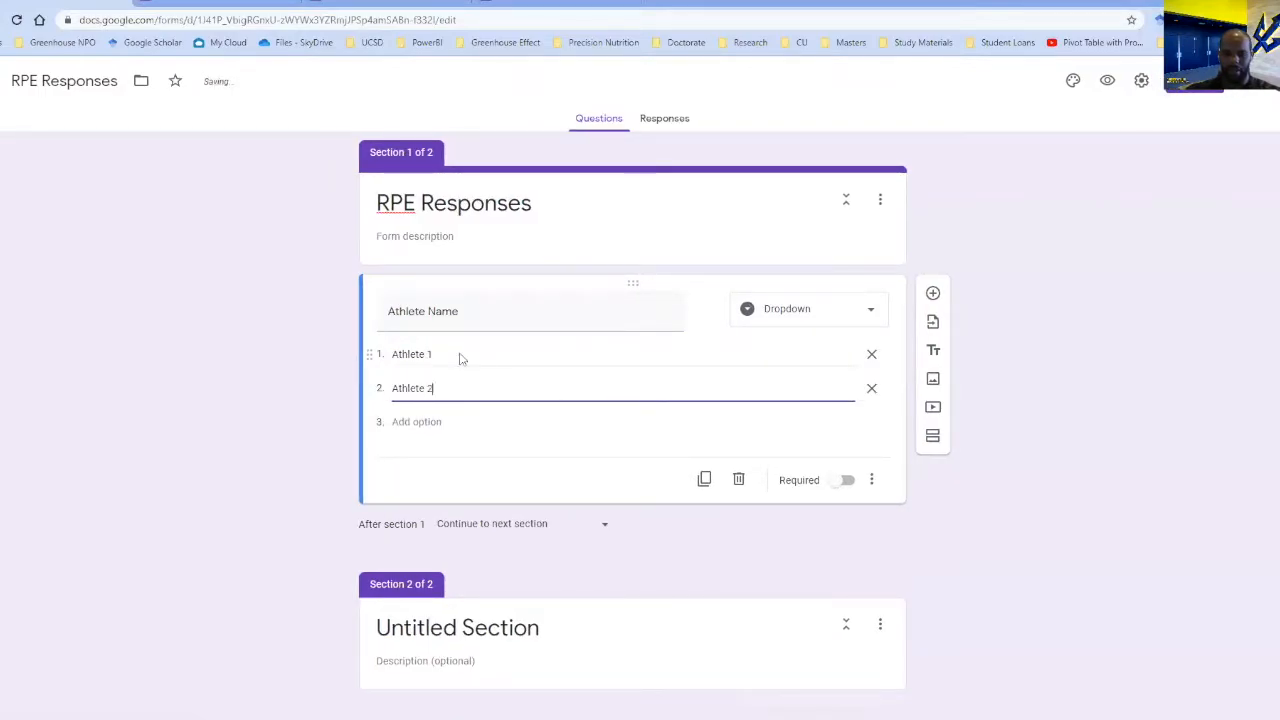
key(Return)
text(Athlete 3)
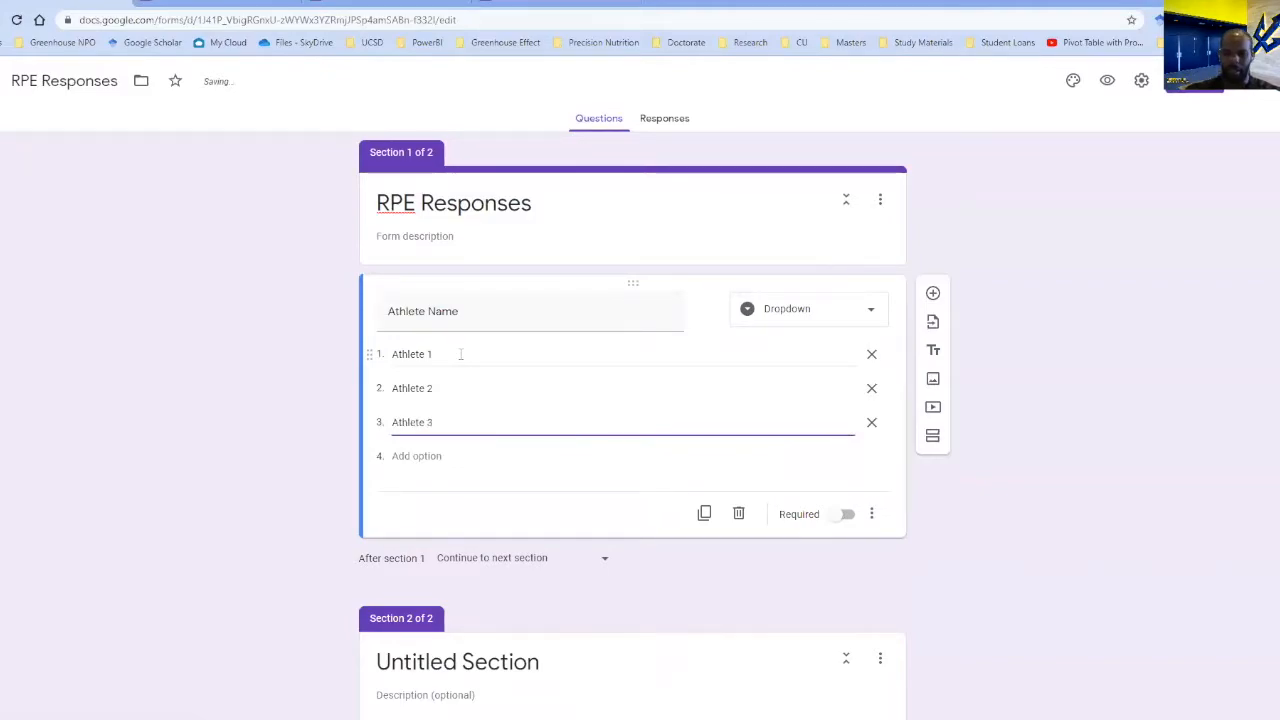
key(Return)
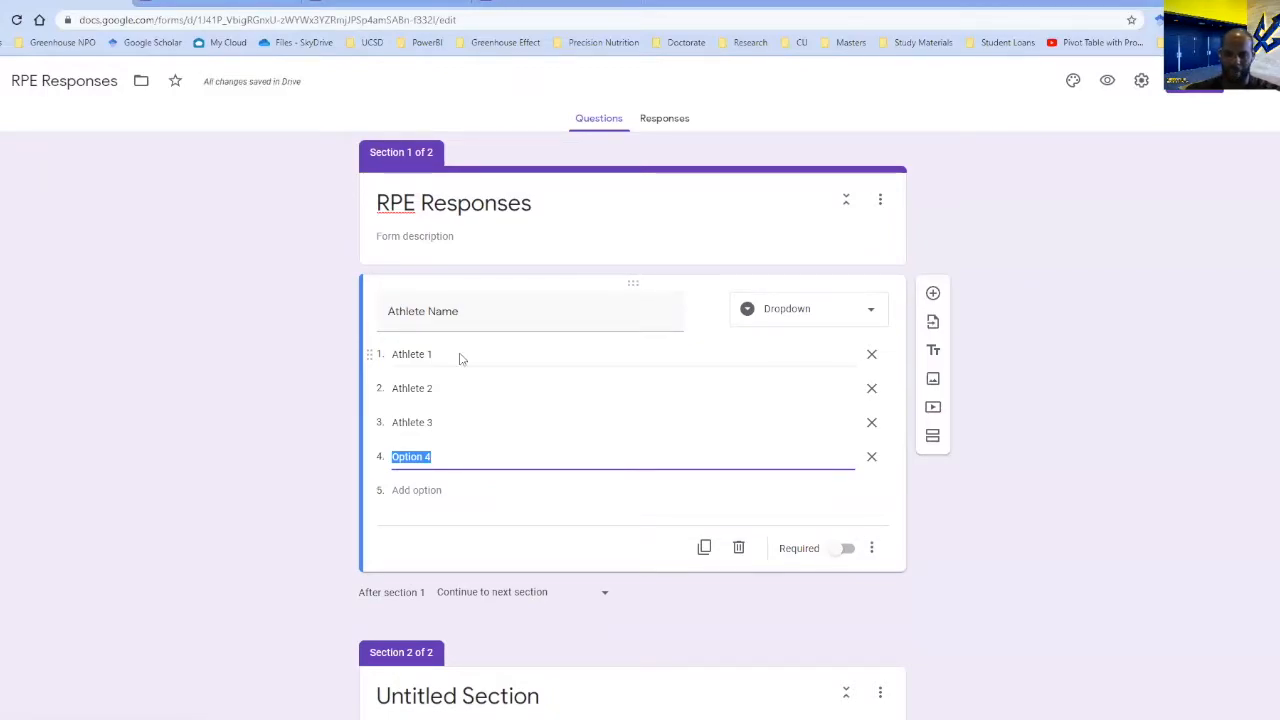
text(Athlete)
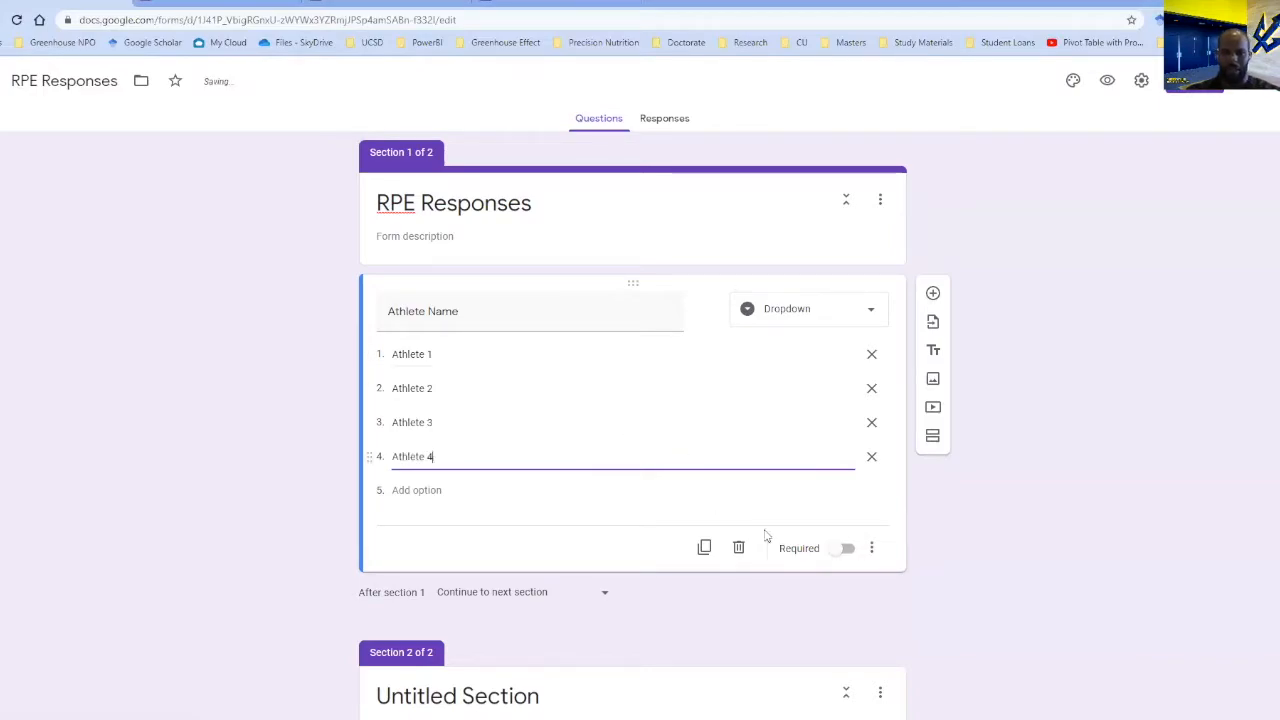
Add a question of type Date below Athlete Name and title it Date.
scroll(850, 450, down, 1)
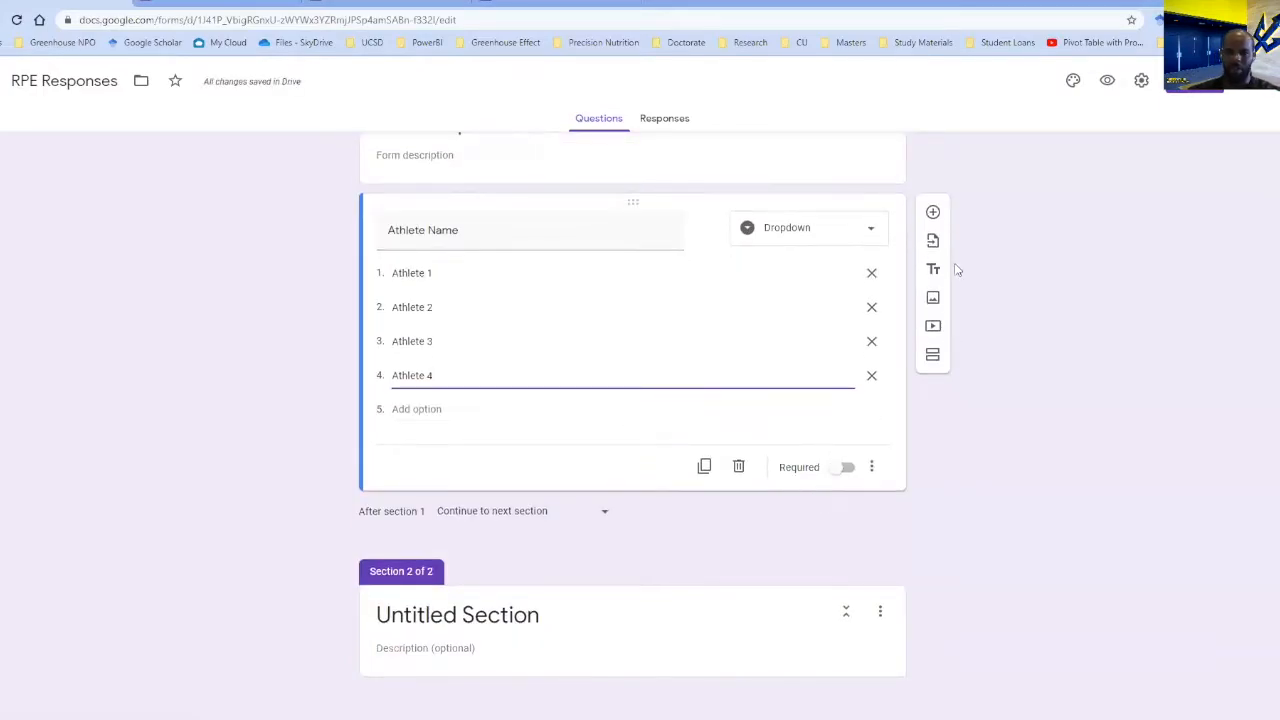
click(933, 213)
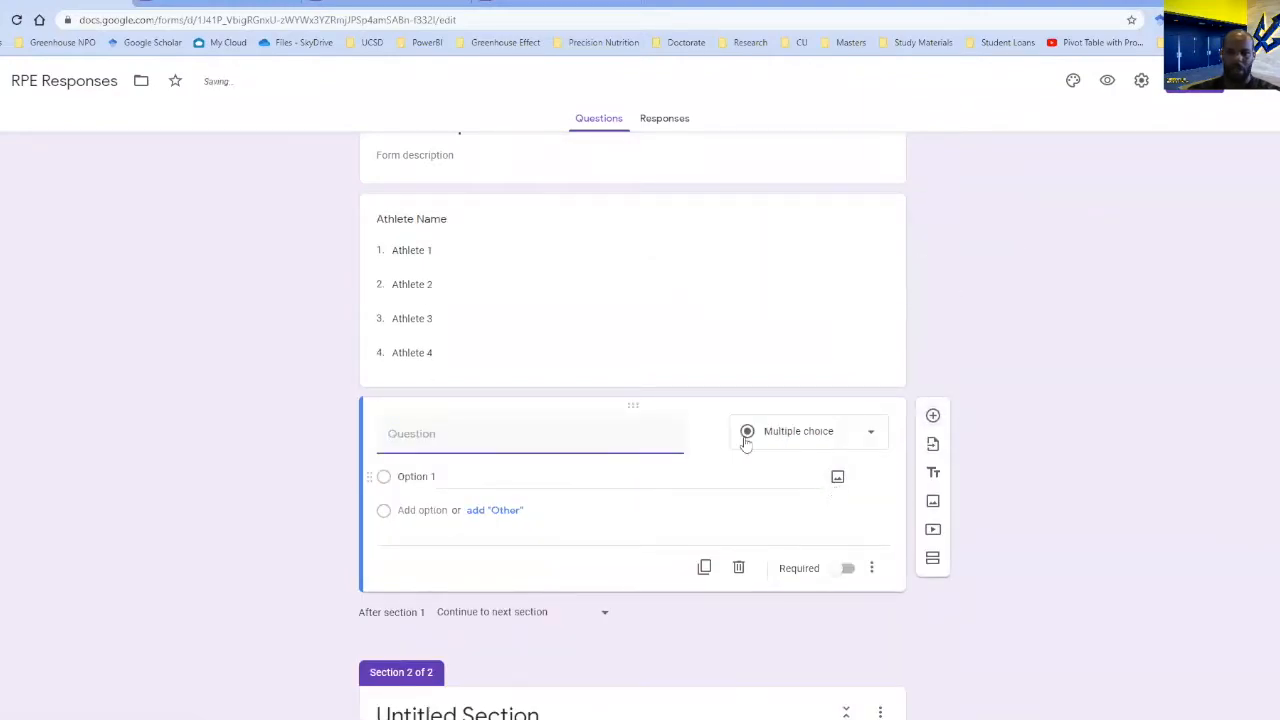
click(872, 435)
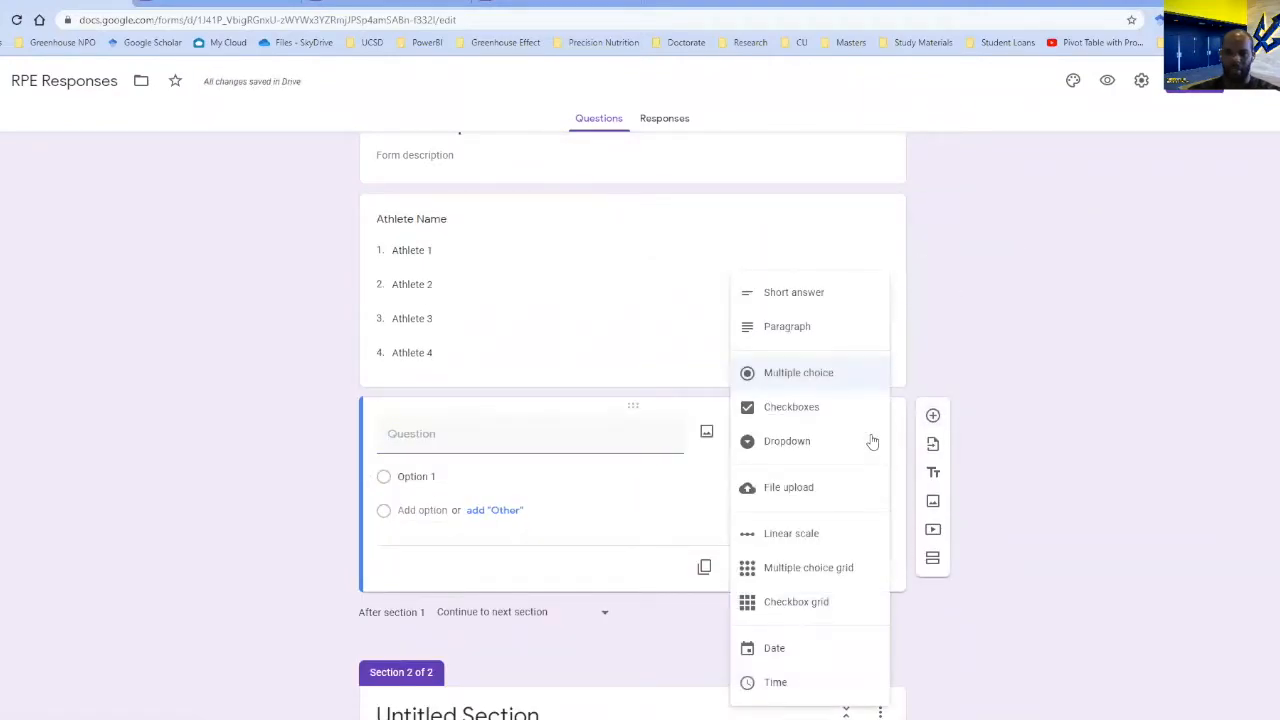
click(786, 648)
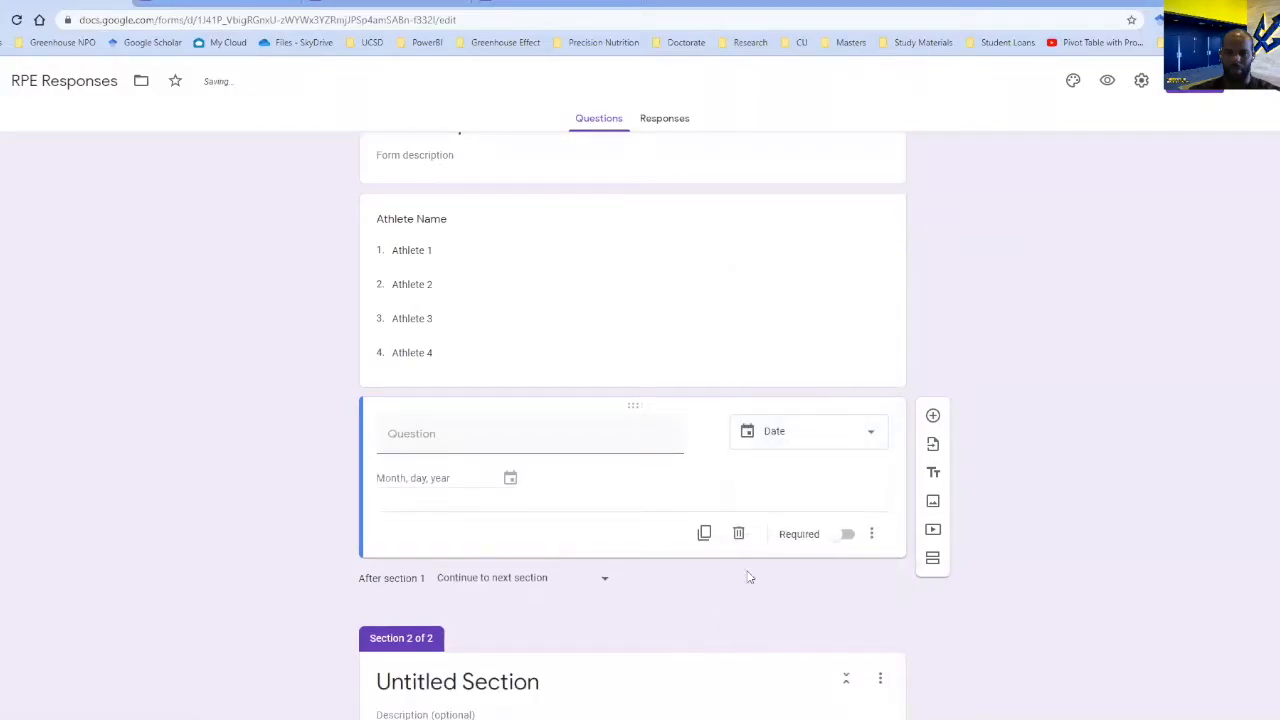
click(521, 441)
text(Date)
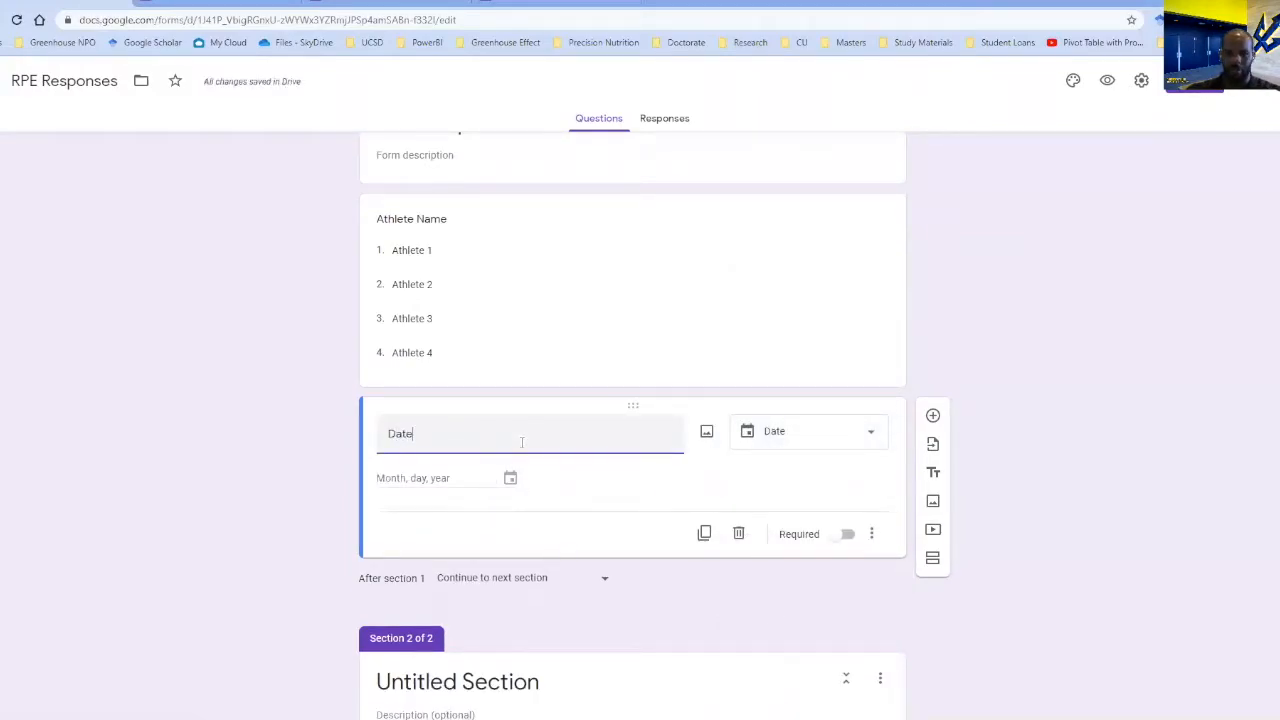
click(688, 481)
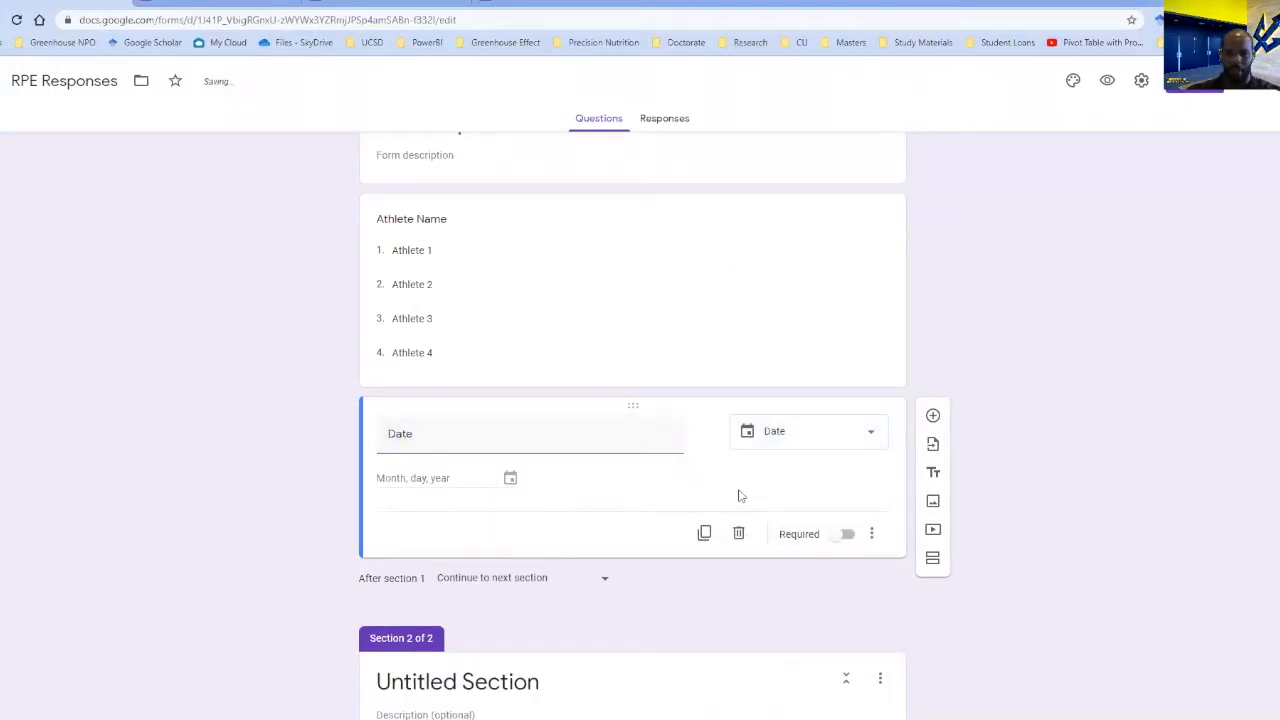
Make the Date and Athlete Name questions required.
click(846, 538)
click(834, 375)
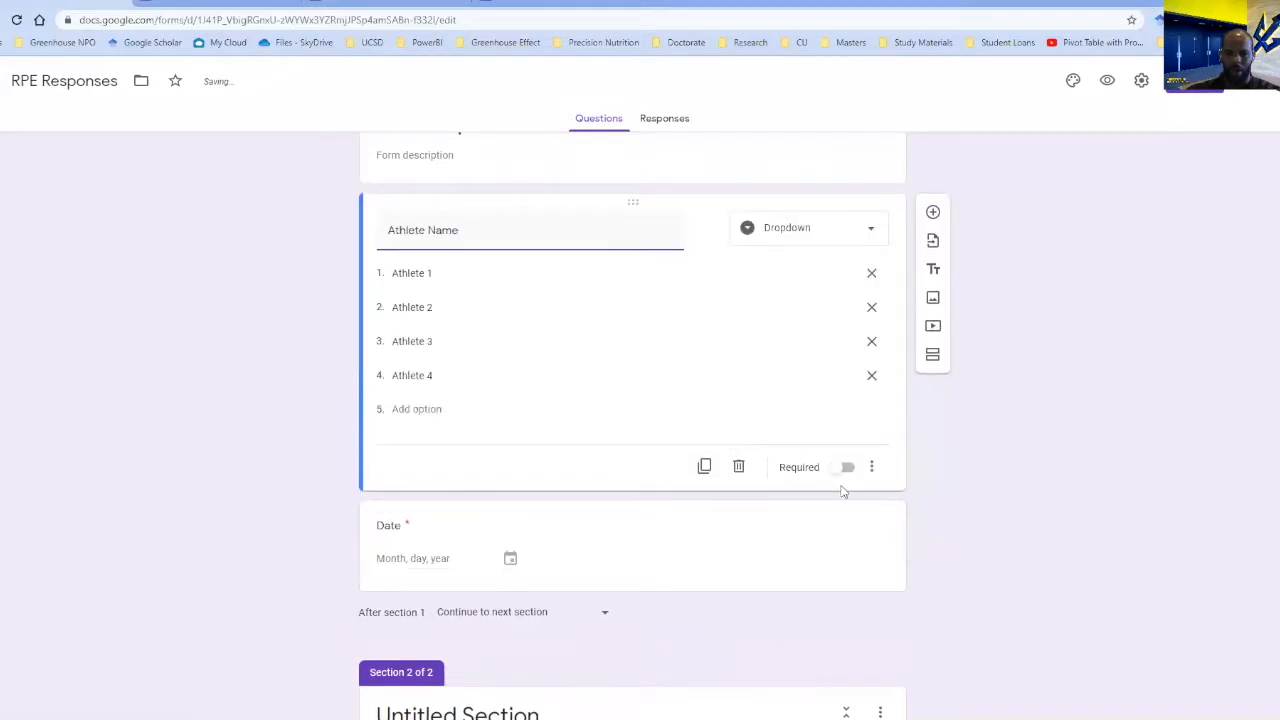
click(840, 467)
Add a question titled Group below the Date question and set its type to Dropdown.
scroll(680, 500, down, 1)
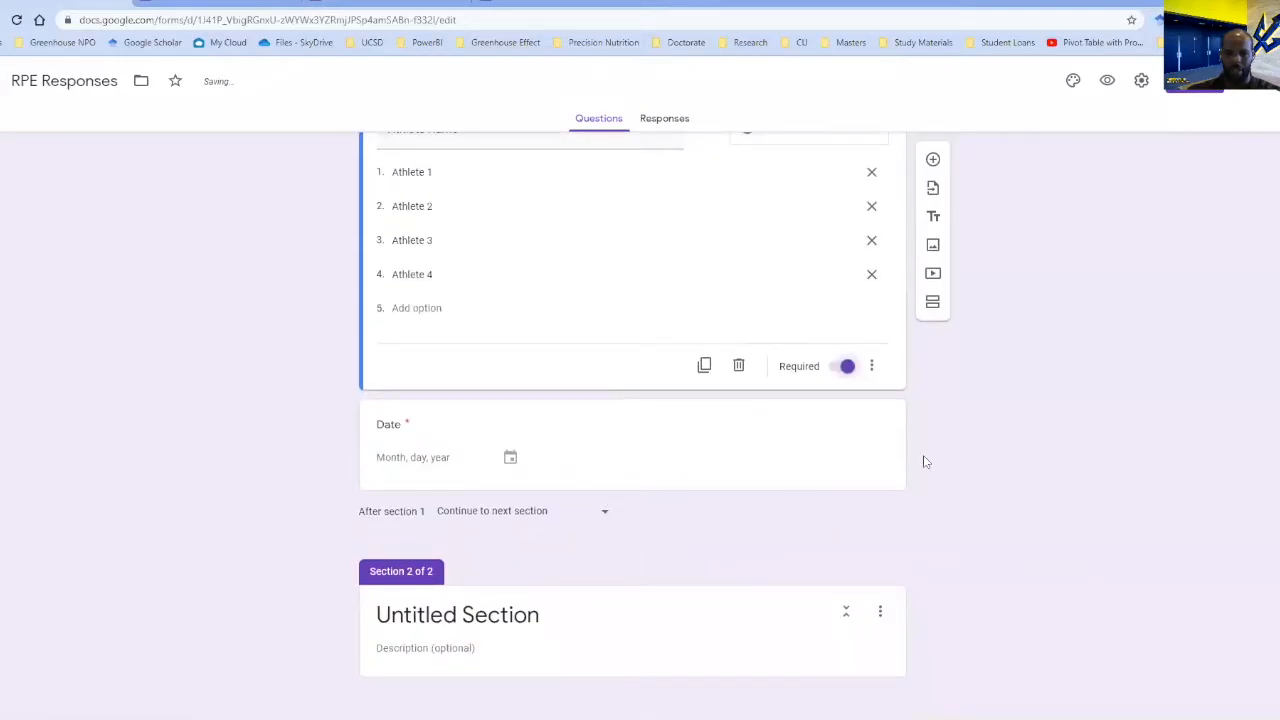
click(878, 409)
click(932, 349)
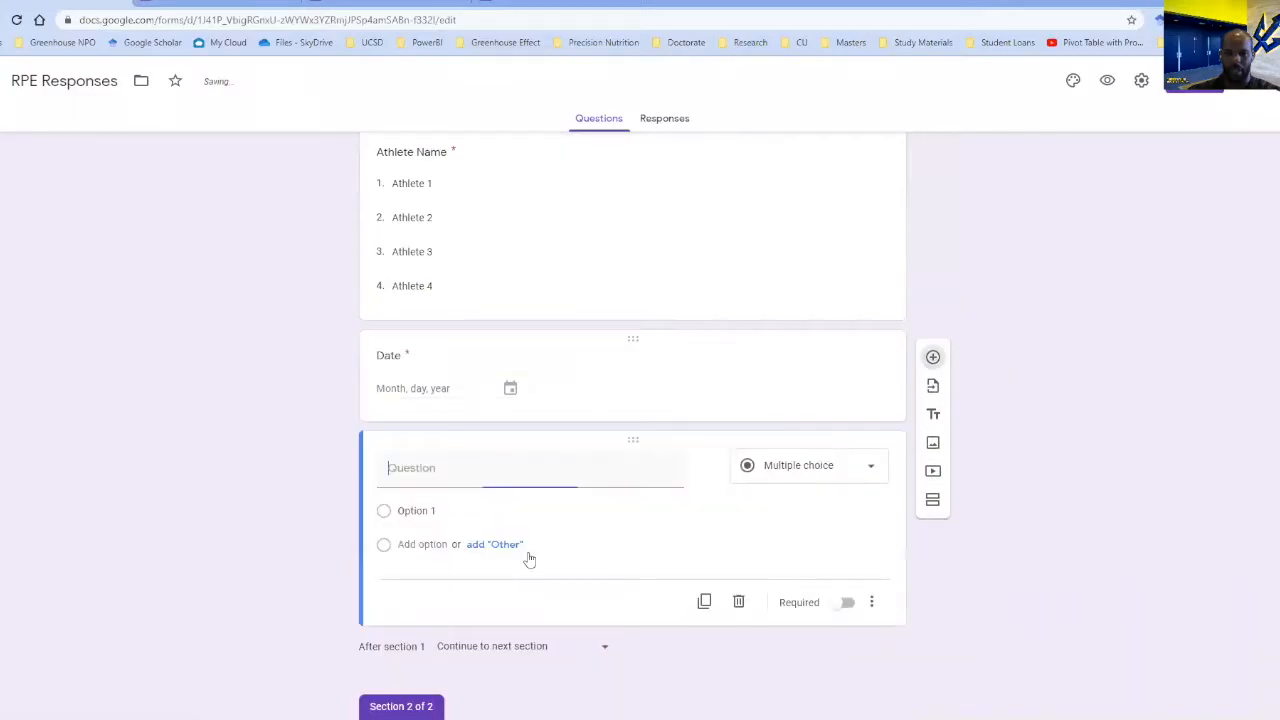
text(Gro)
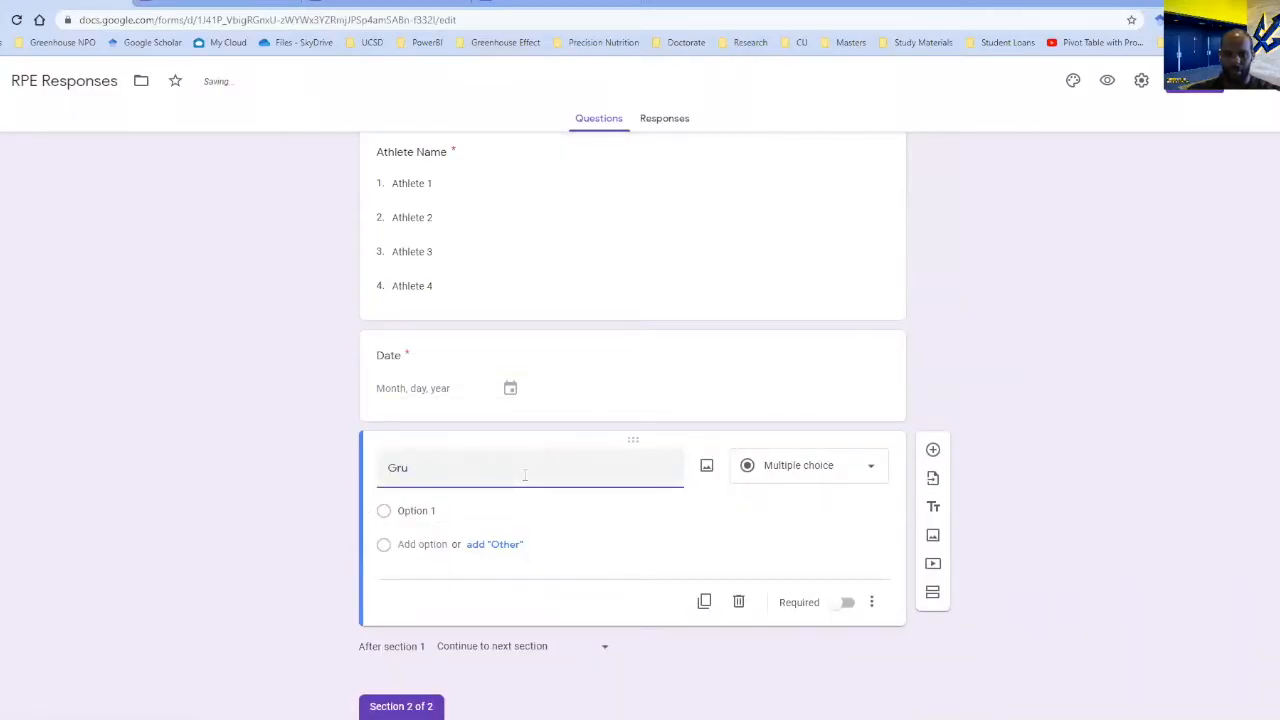
text(p)
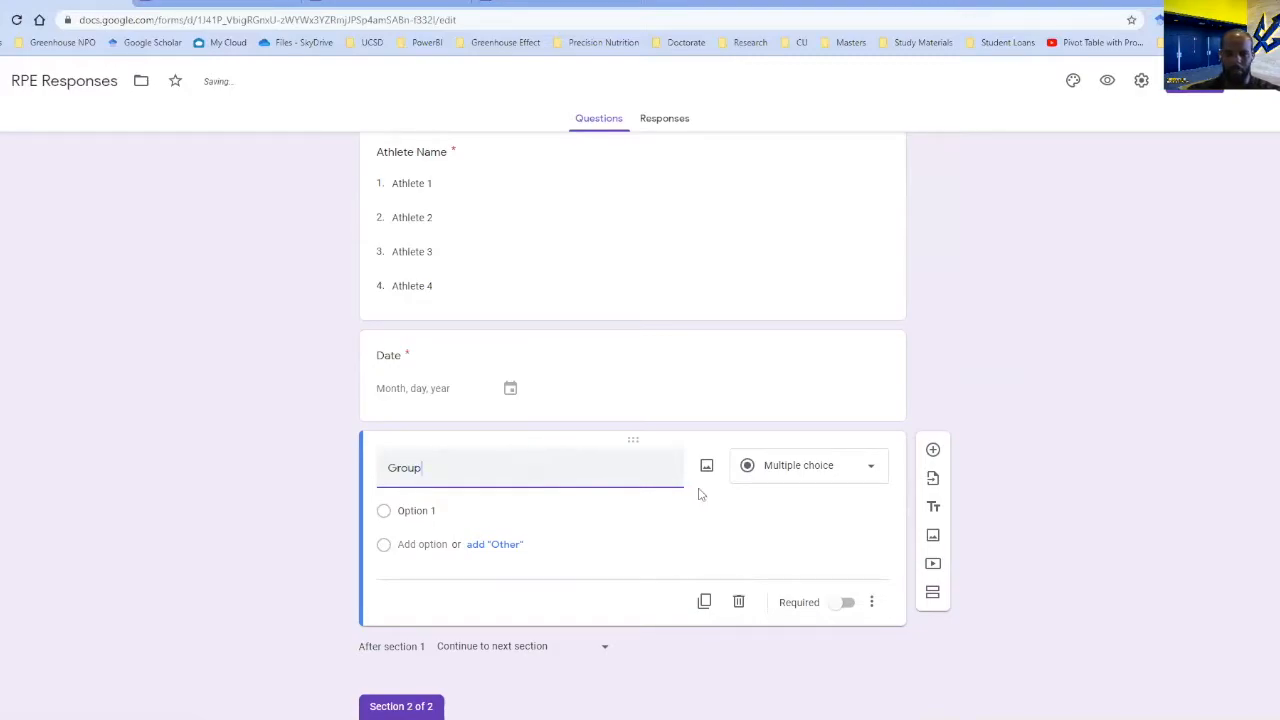
click(863, 467)
click(529, 526)
Give the Group dropdown four placeholder options, Option 1 to Option 4, and make the question required.
click(529, 512)
key(Return)
key(Return)
key(Return)
scroll(760, 623, down, 1)
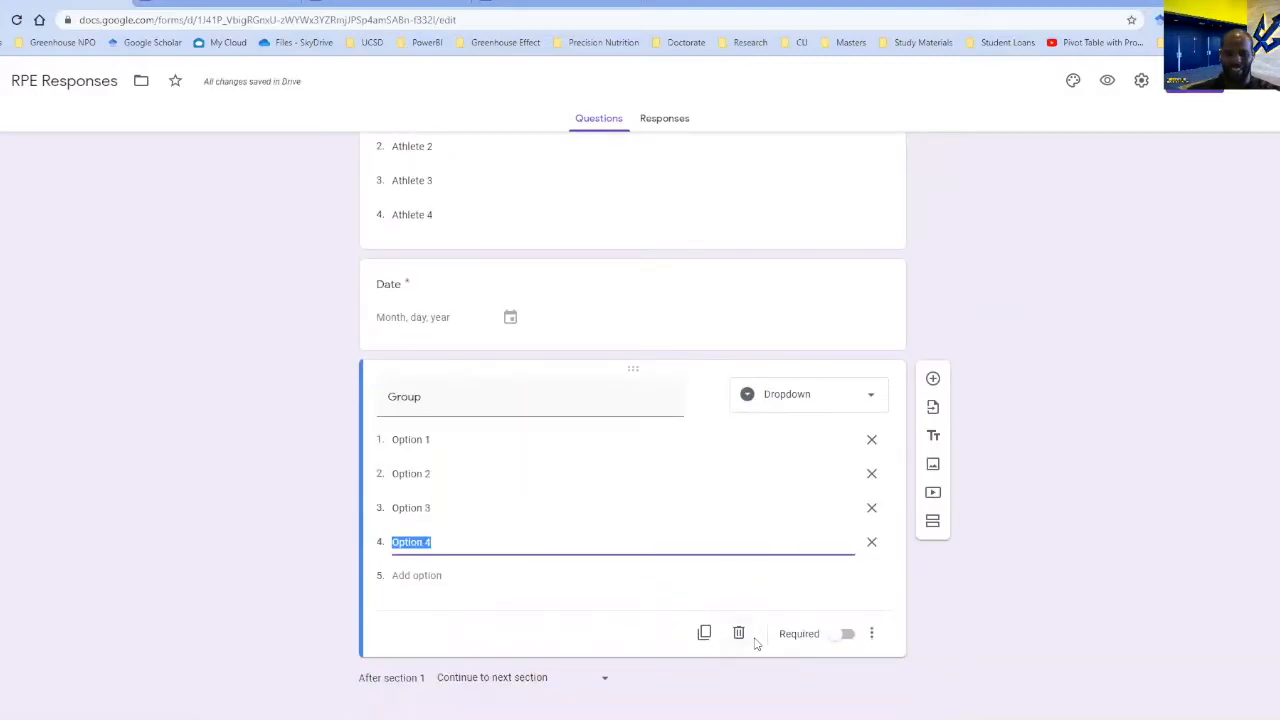
click(840, 647)
click(849, 641)
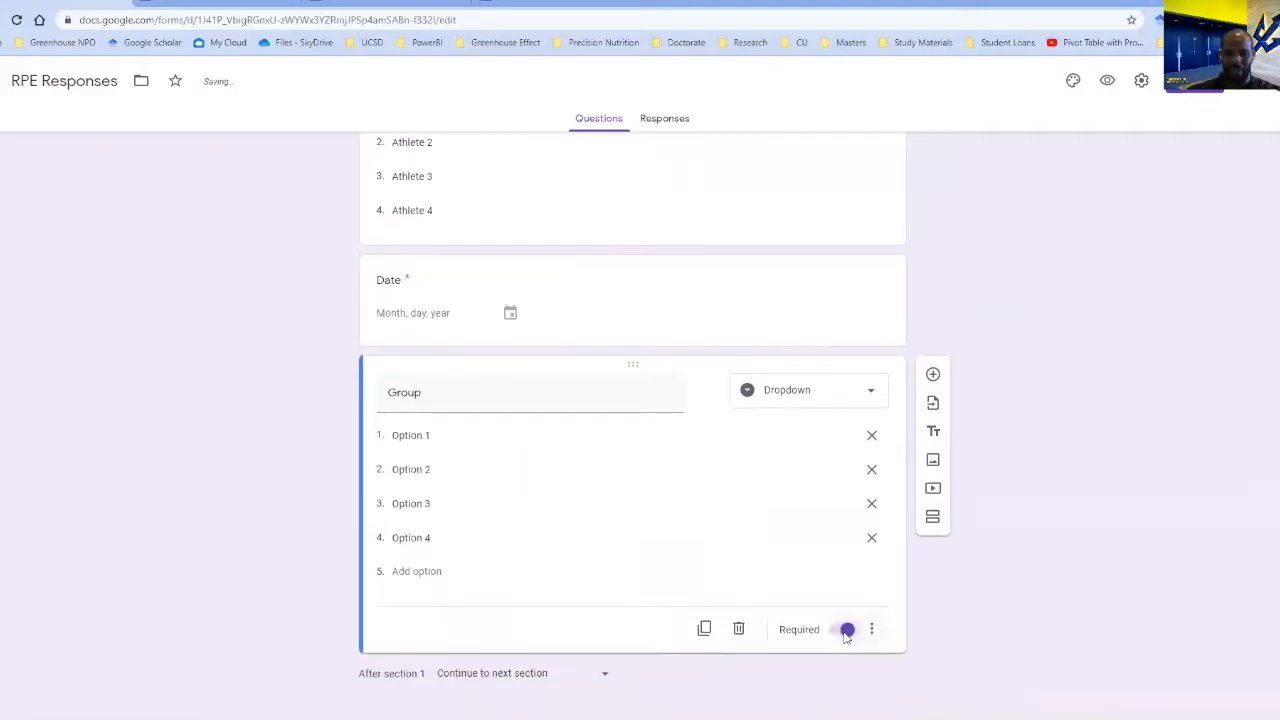
Rename the untitled section 2 as RPE Score.
scroll(760, 593, down, 2)
click(652, 616)
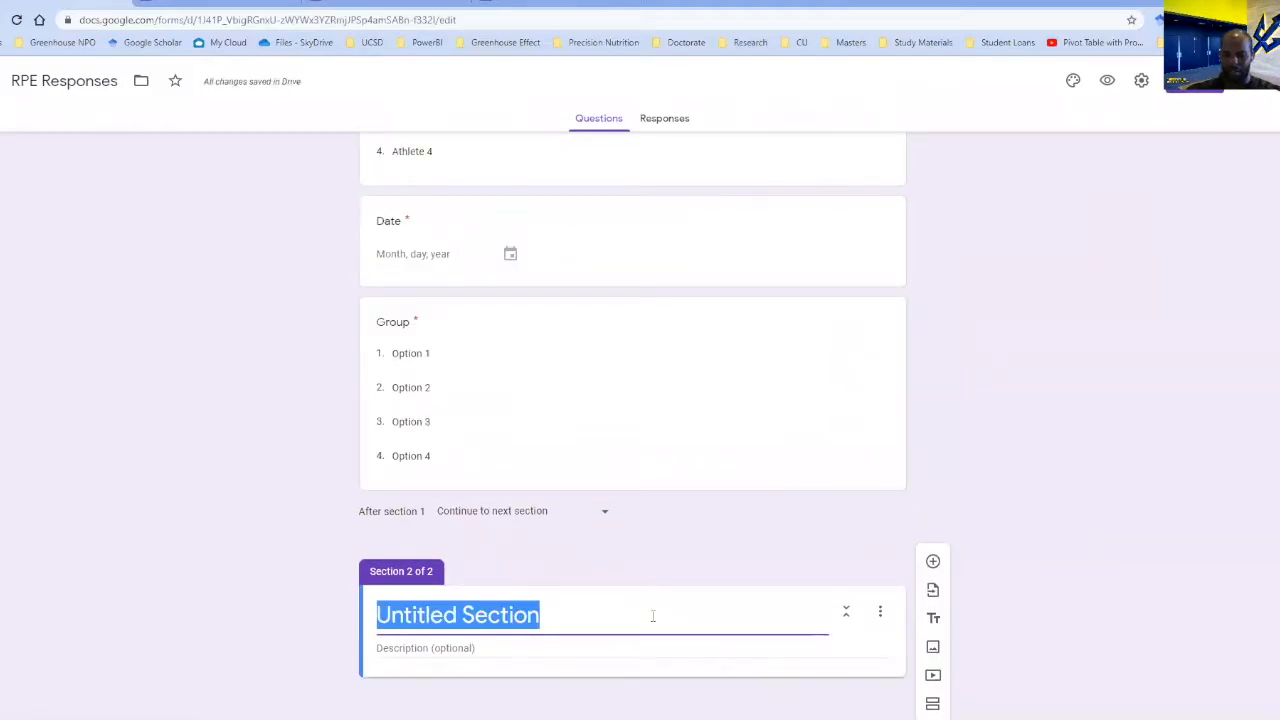
text(RPE Sc)
key(BackSpace)
text(core)
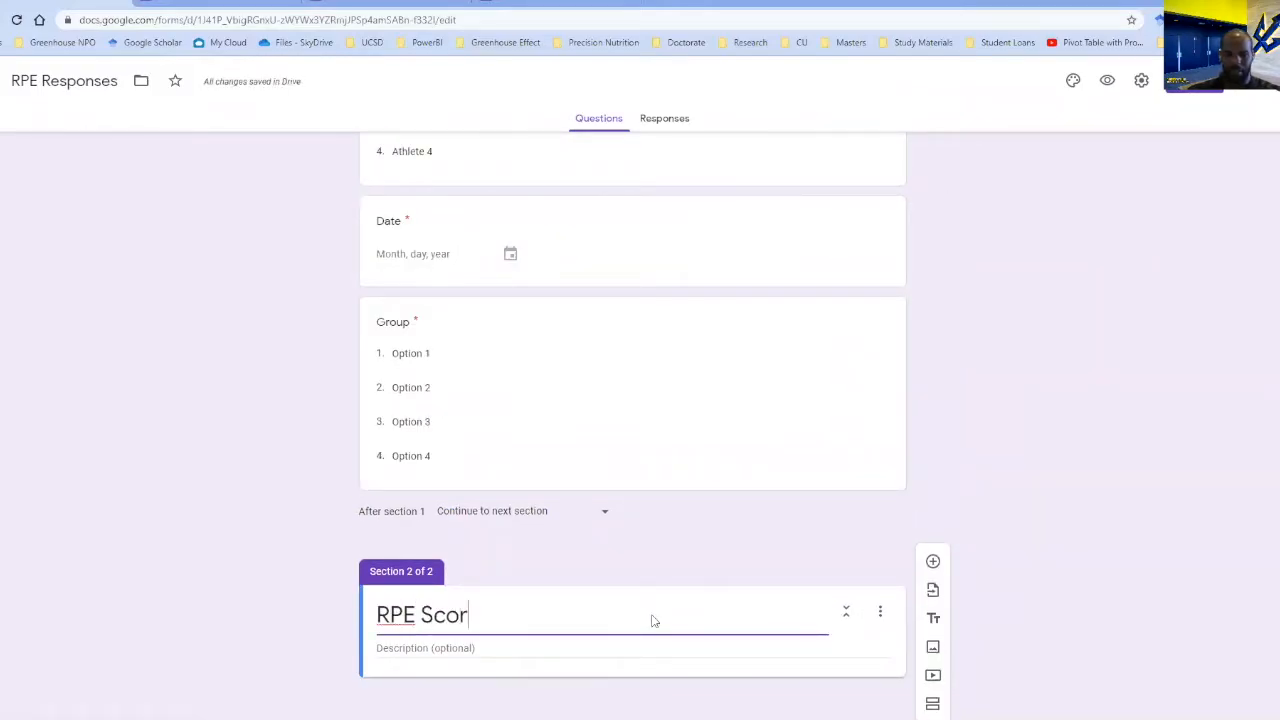
Add a linear scale question ranging from 1 to 10 to the RPE Score section.
click(932, 561)
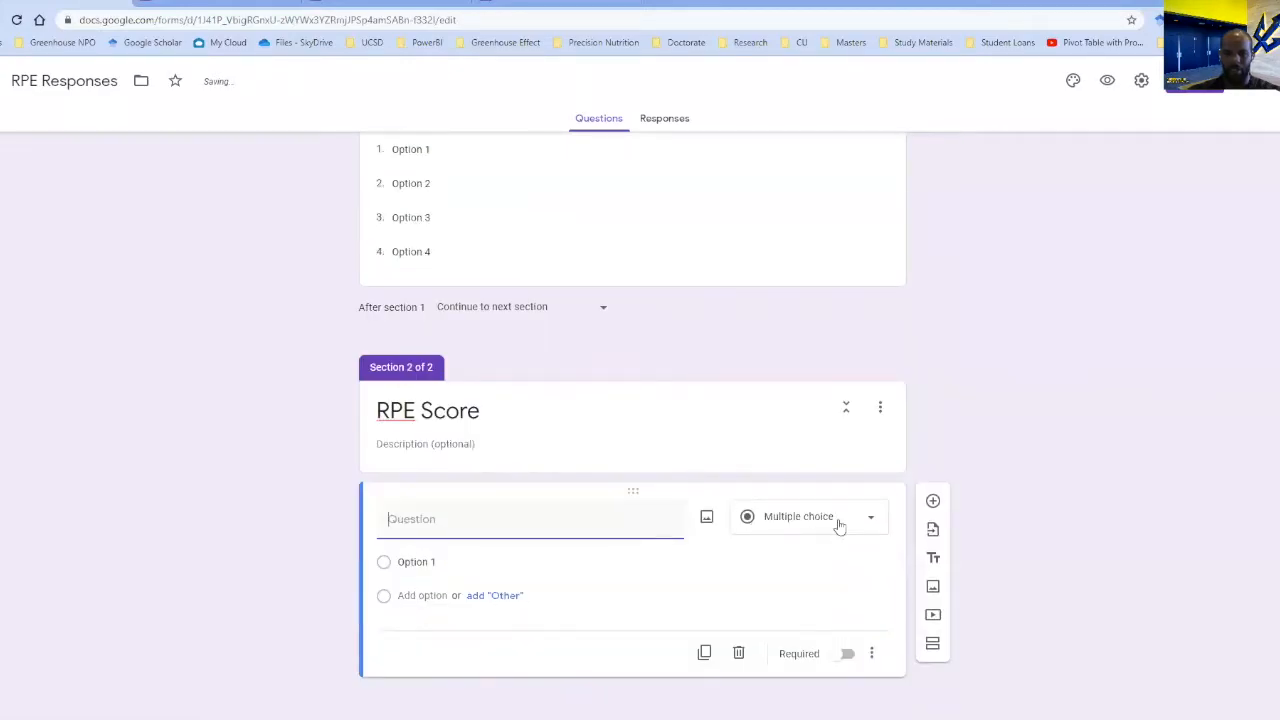
click(840, 527)
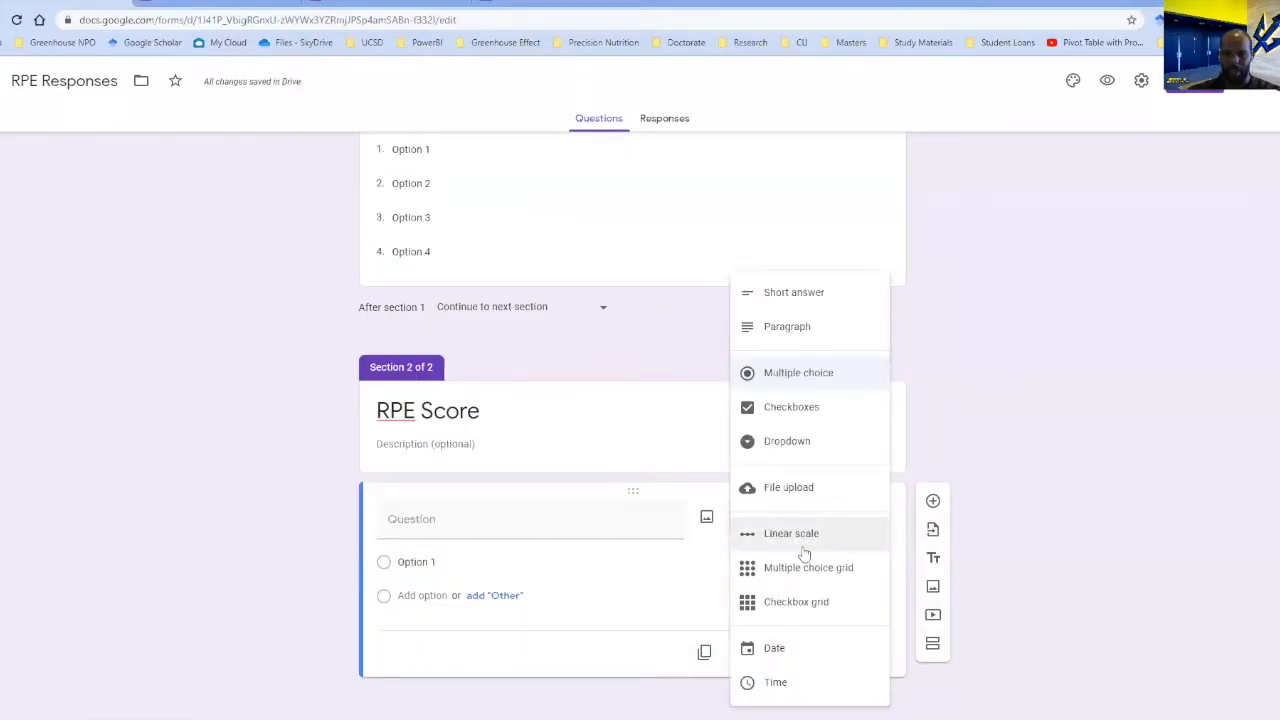
click(785, 540)
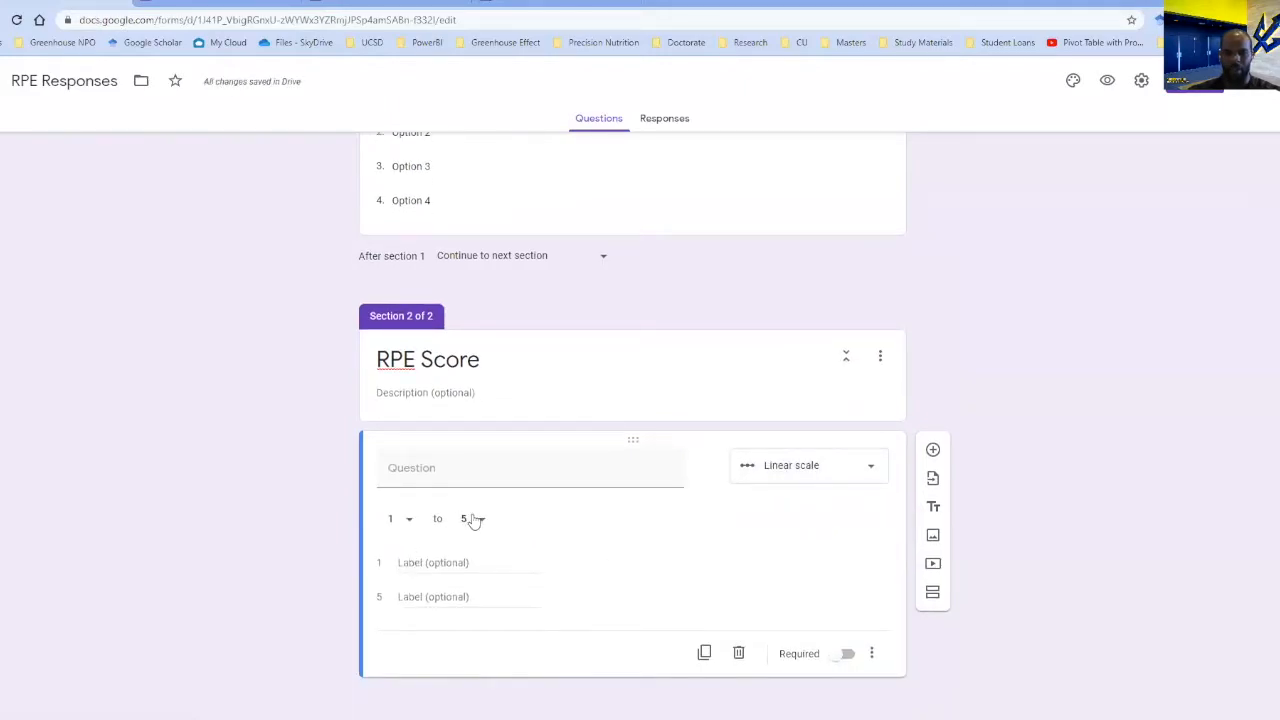
click(476, 520)
click(485, 682)
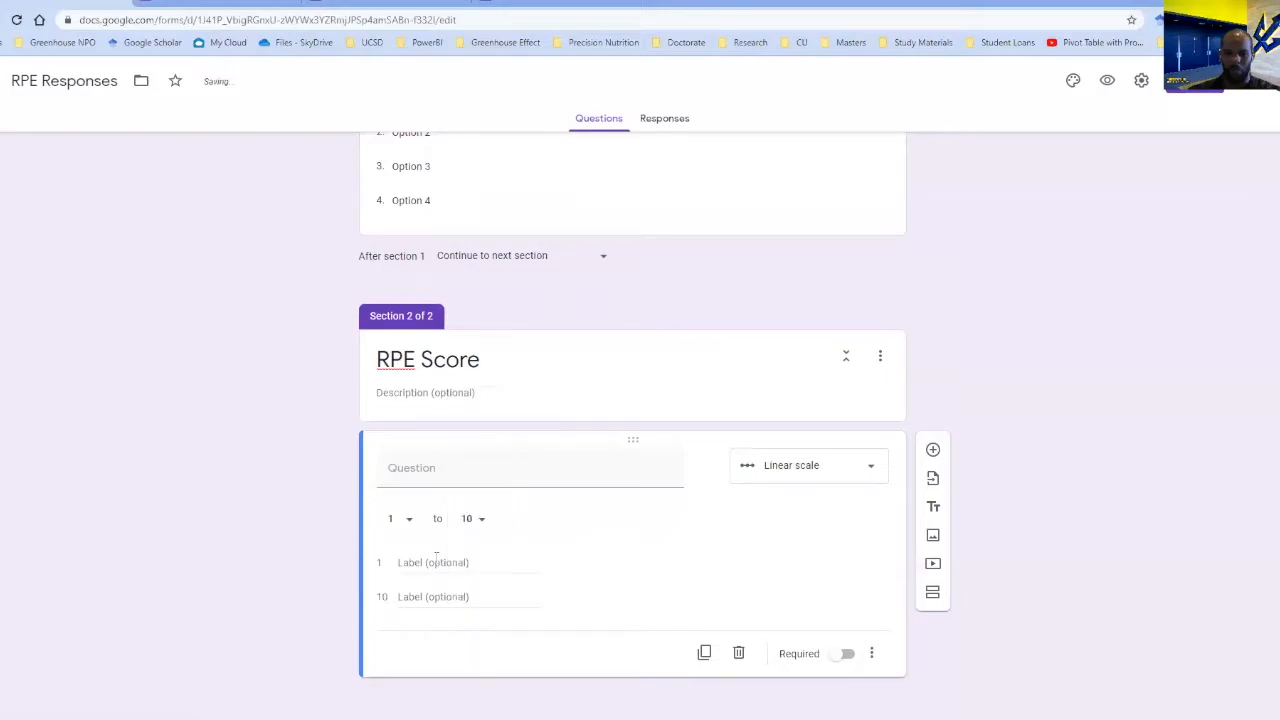
Label the scale's value 1 as Very Easy and its value 10 as Exhausting.
click(451, 562)
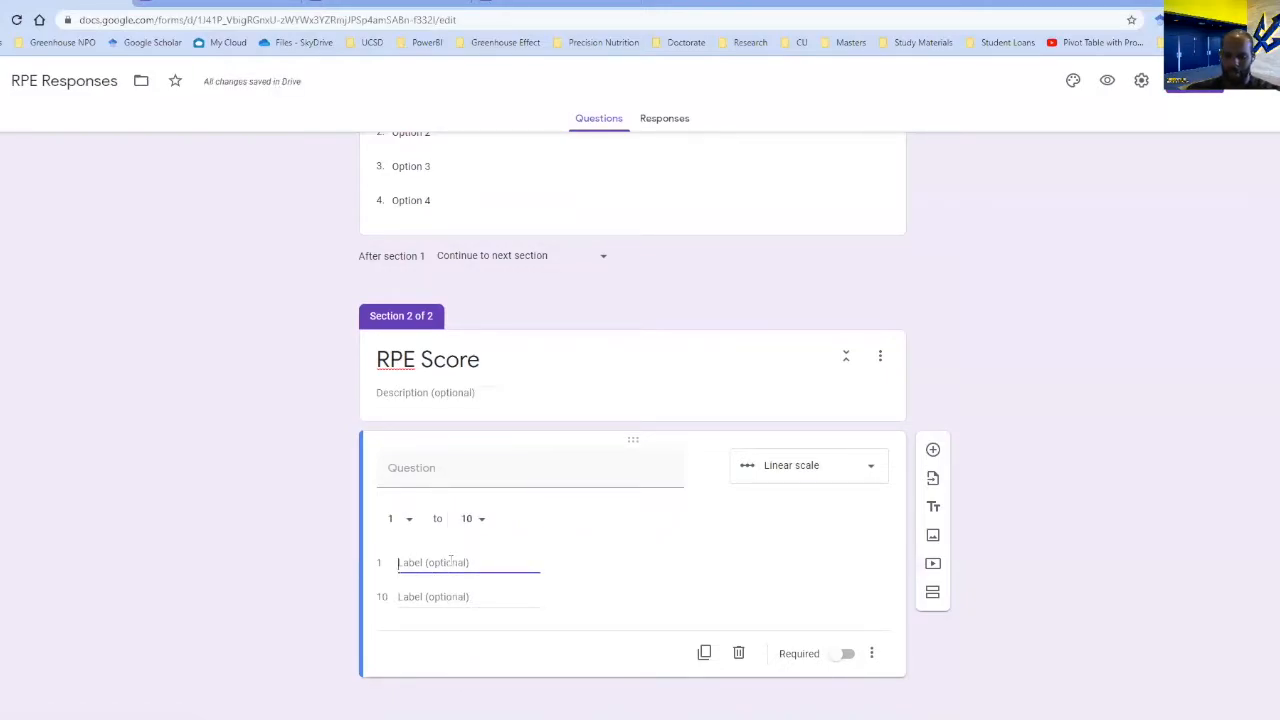
text(Very Easy)
click(455, 594)
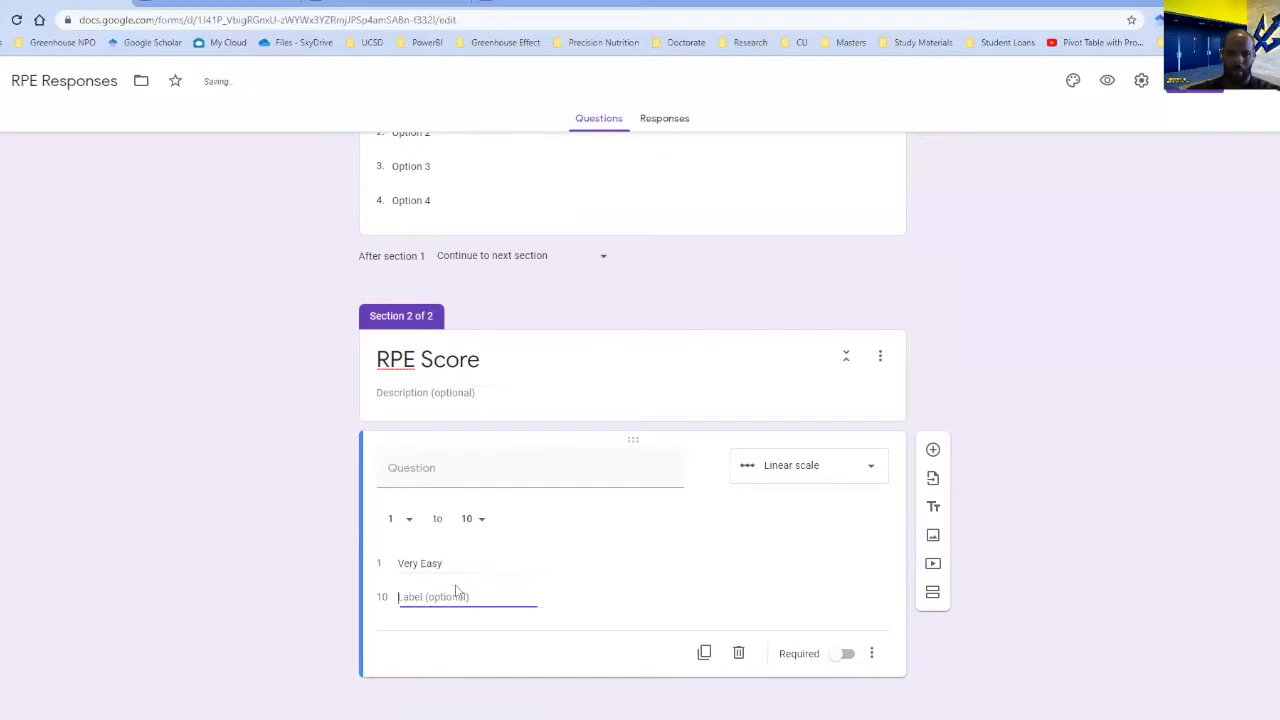
text(Exhausting)
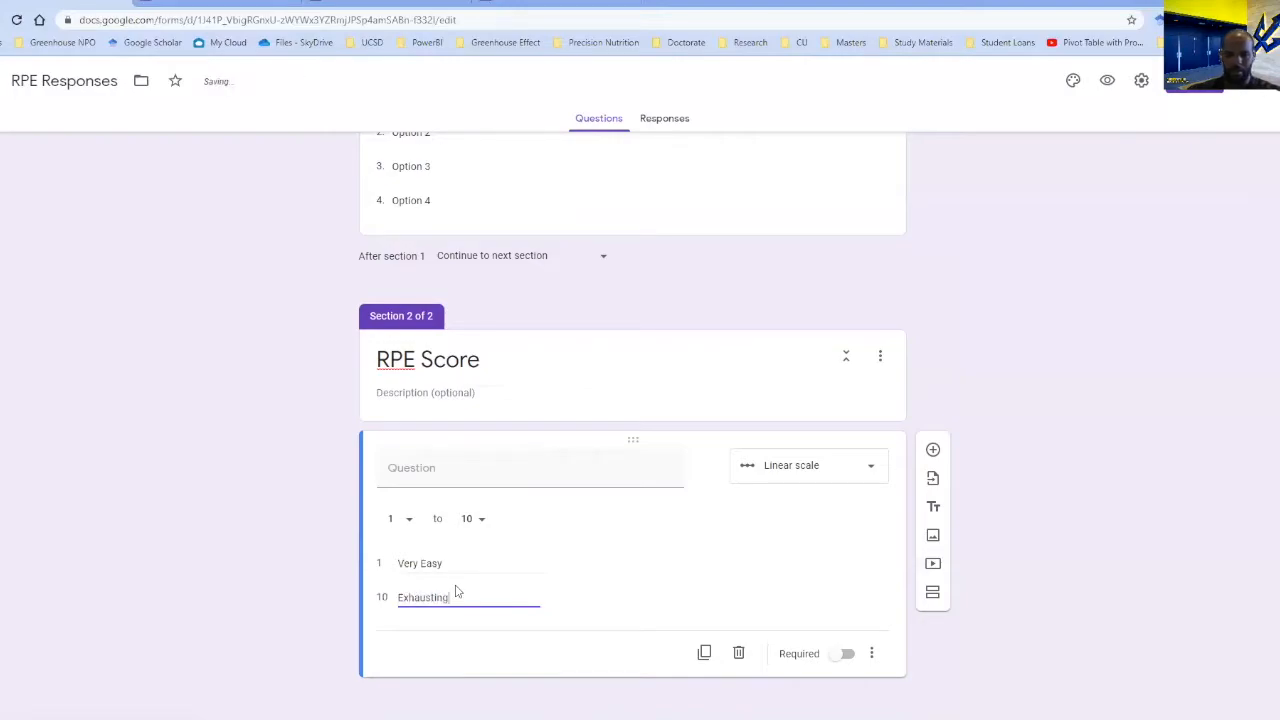
key(shift+Tab)
Insert the RPE Scale.png image from the Vert Florida High Schools folder into the linear scale question.
click(706, 467)
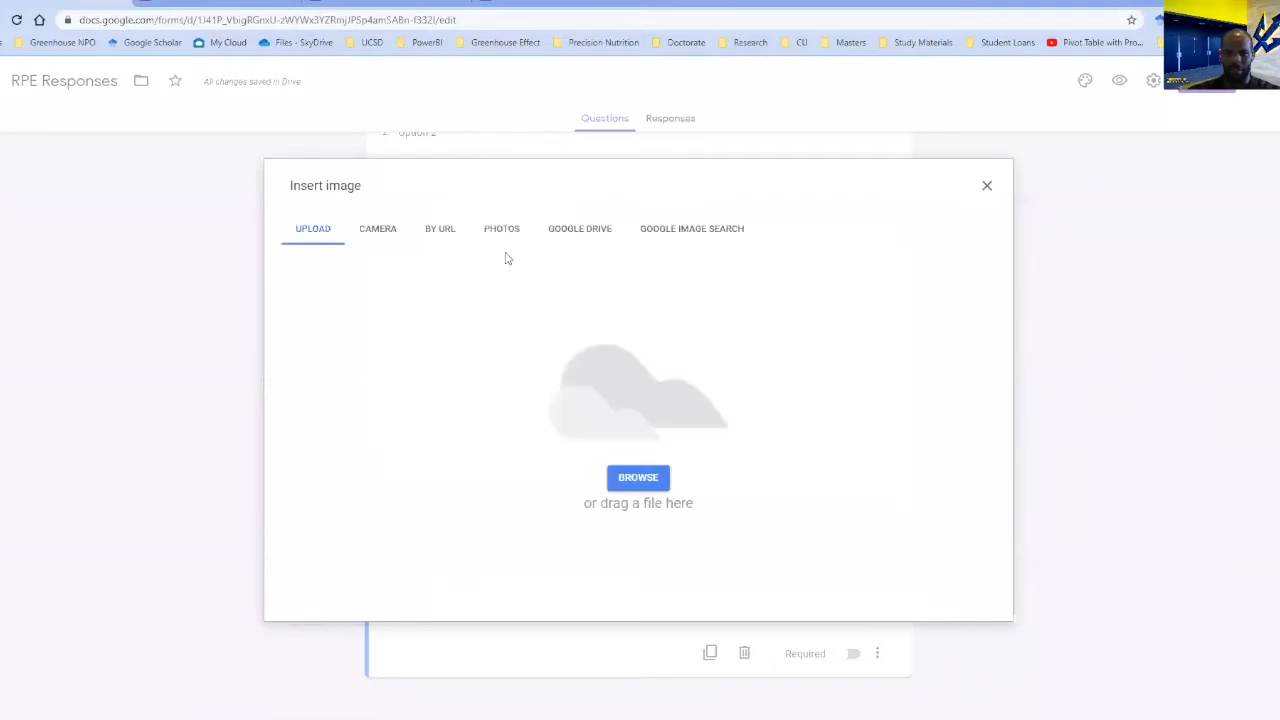
click(667, 483)
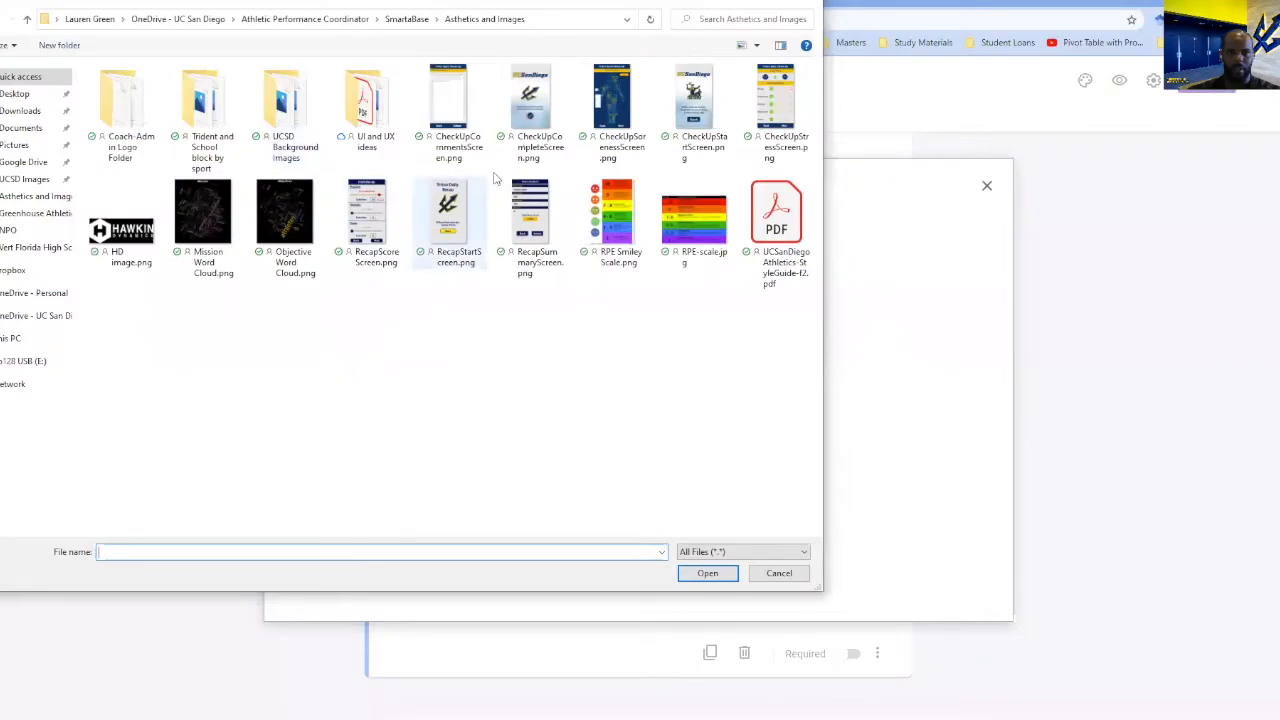
click(44, 248)
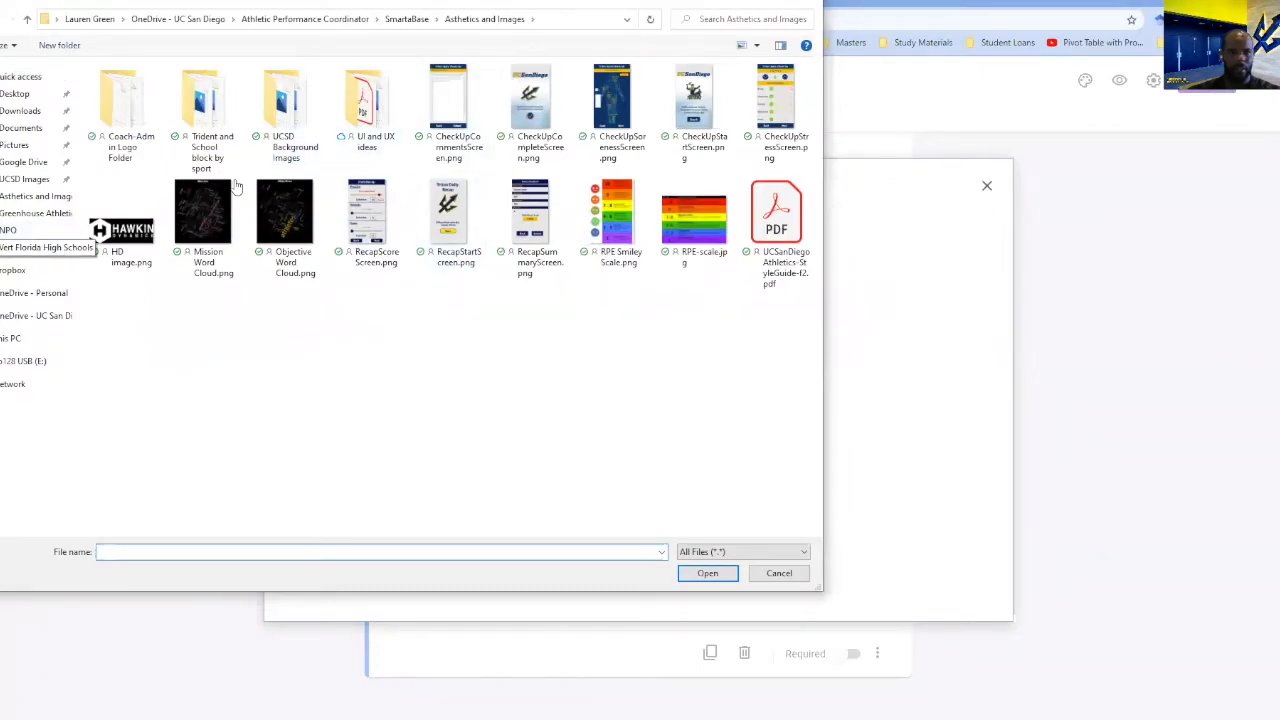
click(182, 135)
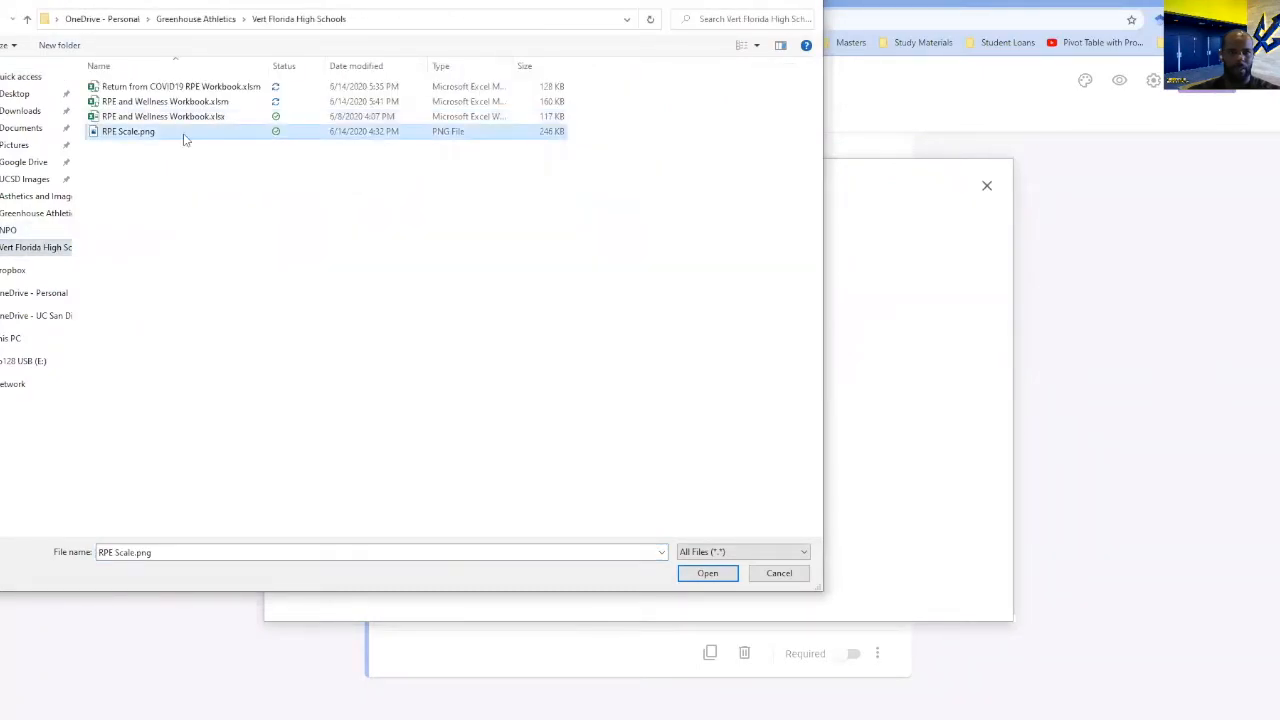
click(707, 573)
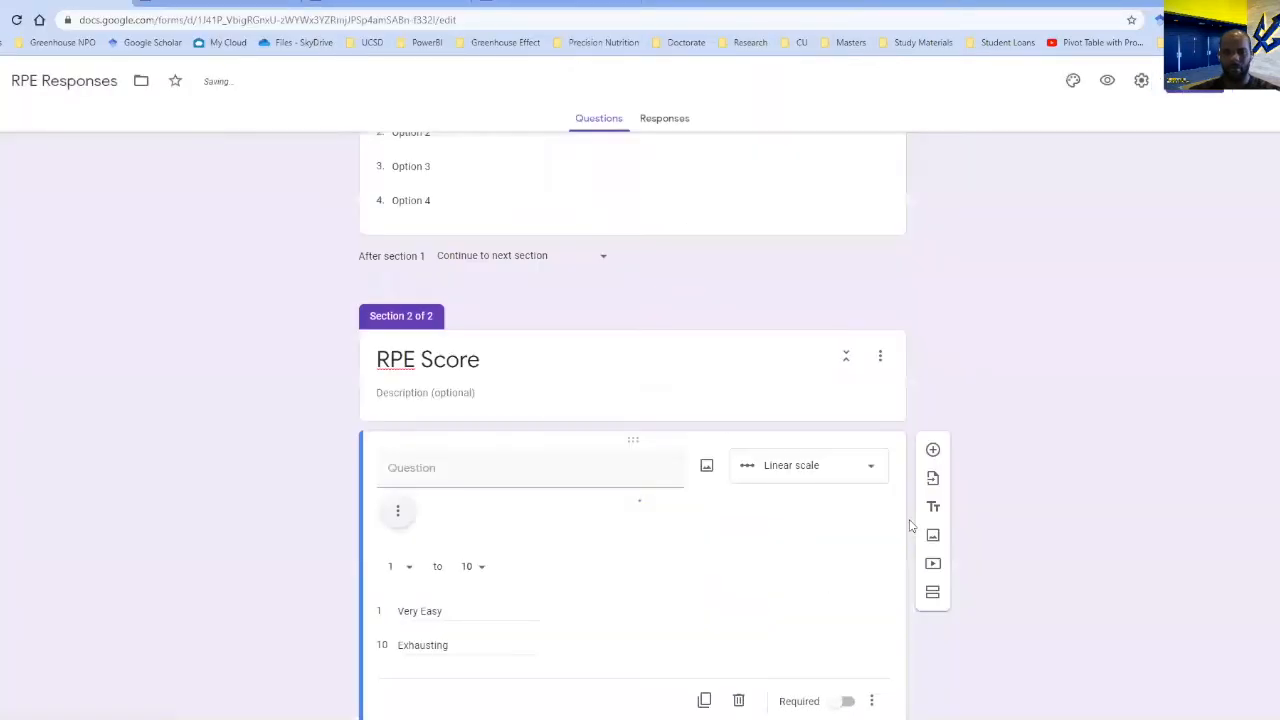
Make the linear scale question required and title it RPE Score.
scroll(807, 471, down, 8)
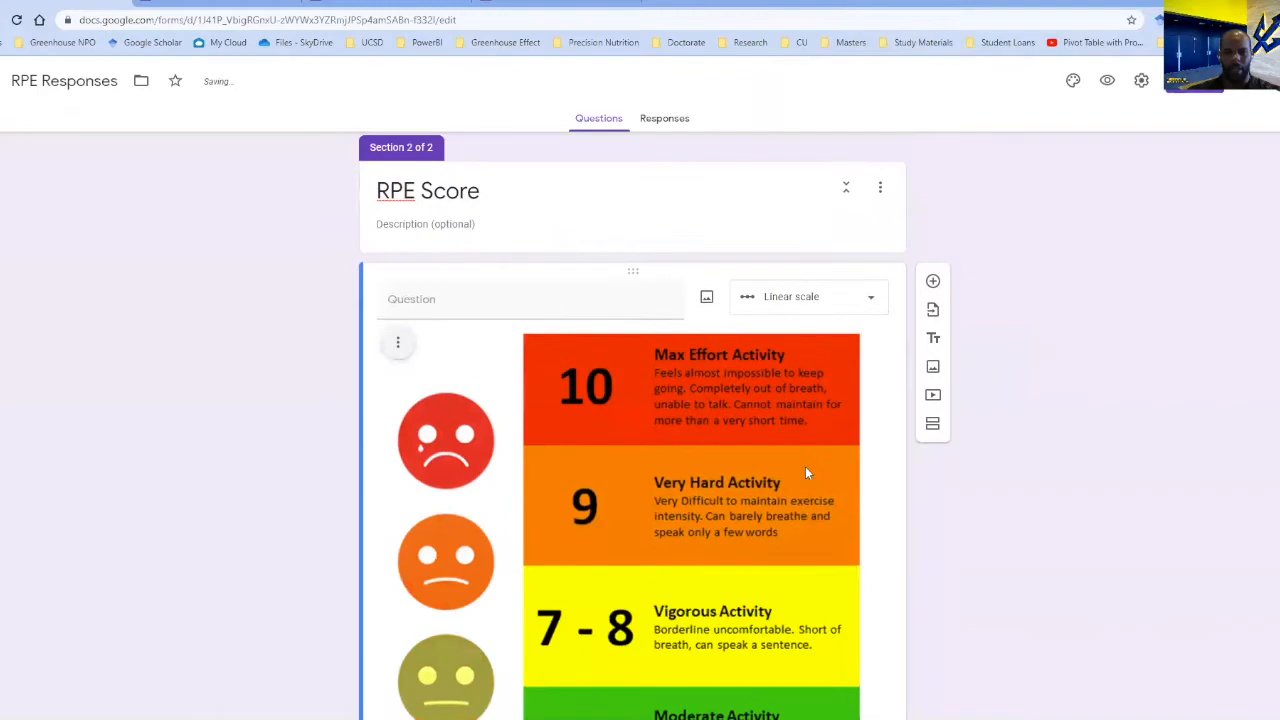
scroll(807, 470, up, 3)
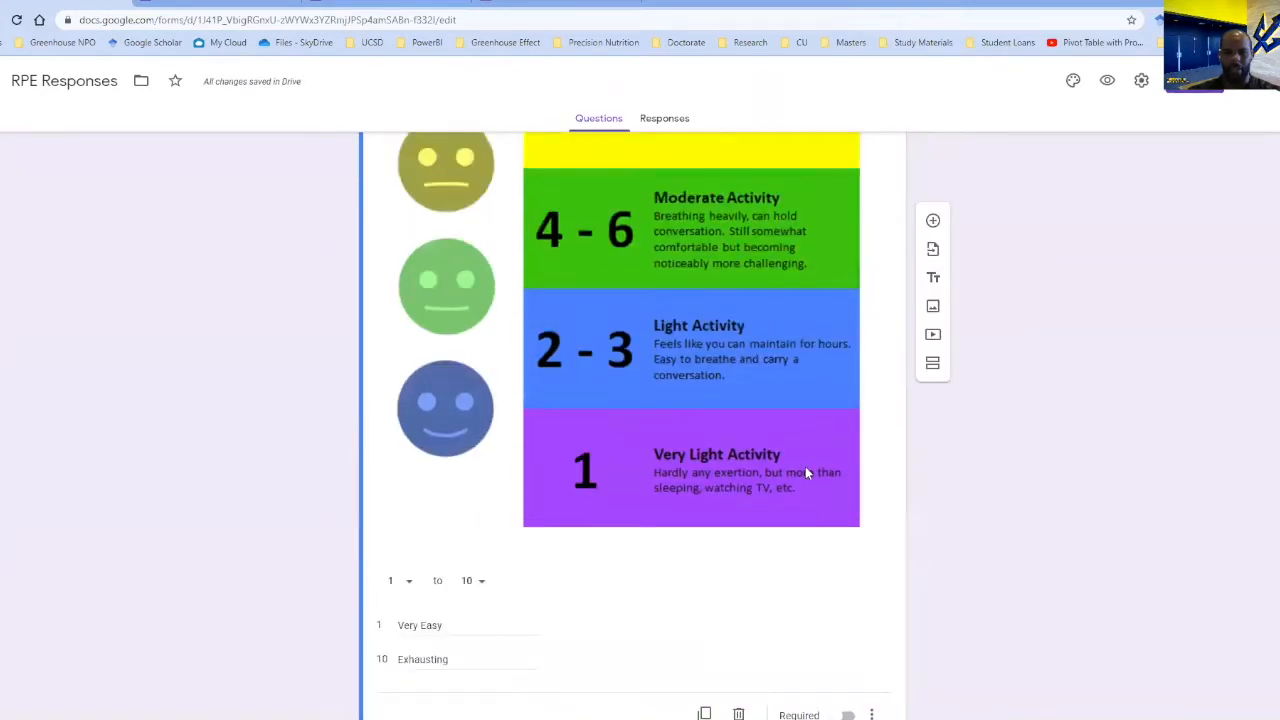
scroll(807, 470, down, 3)
click(845, 654)
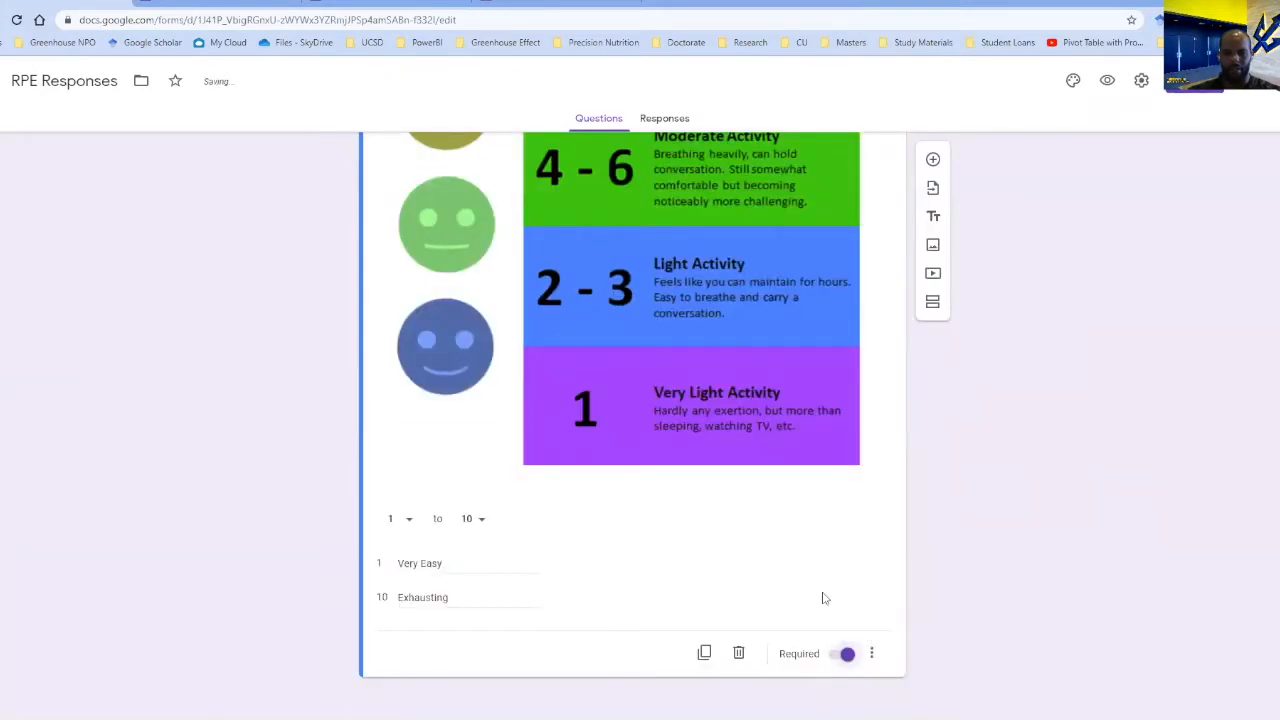
scroll(822, 593, up, 10)
scroll(823, 597, up, 1)
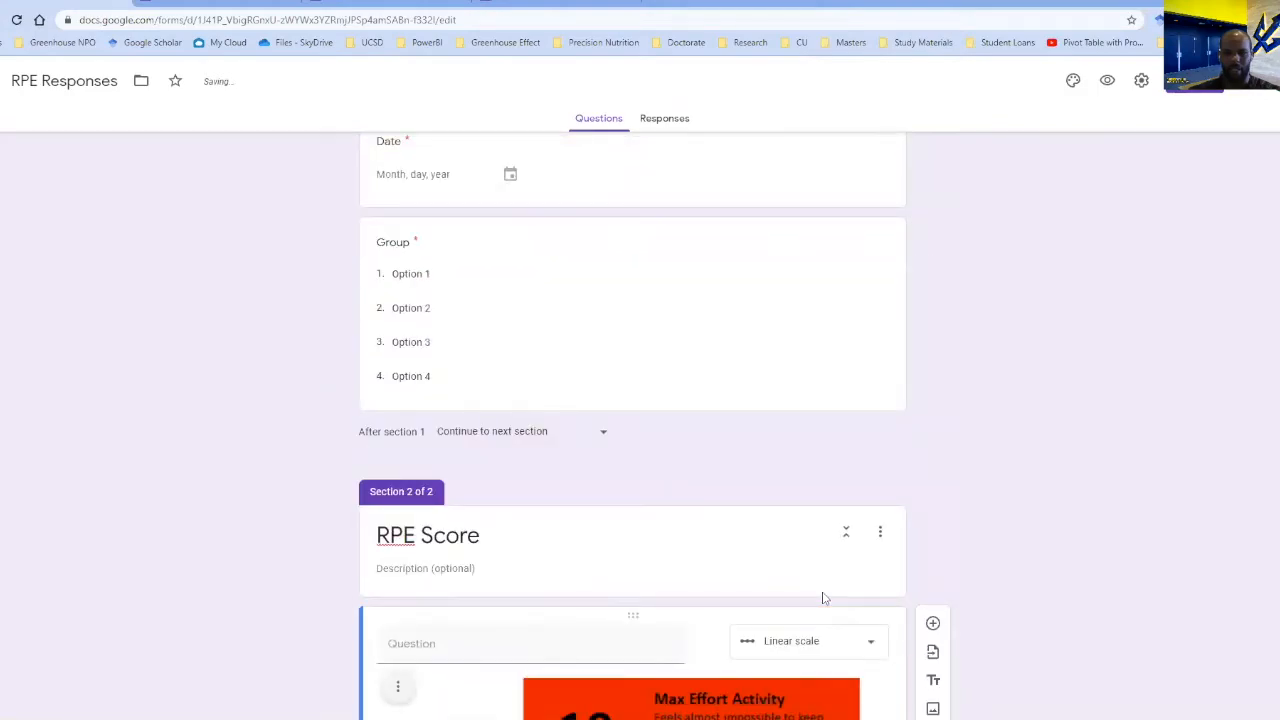
click(660, 644)
text(RPE Score)
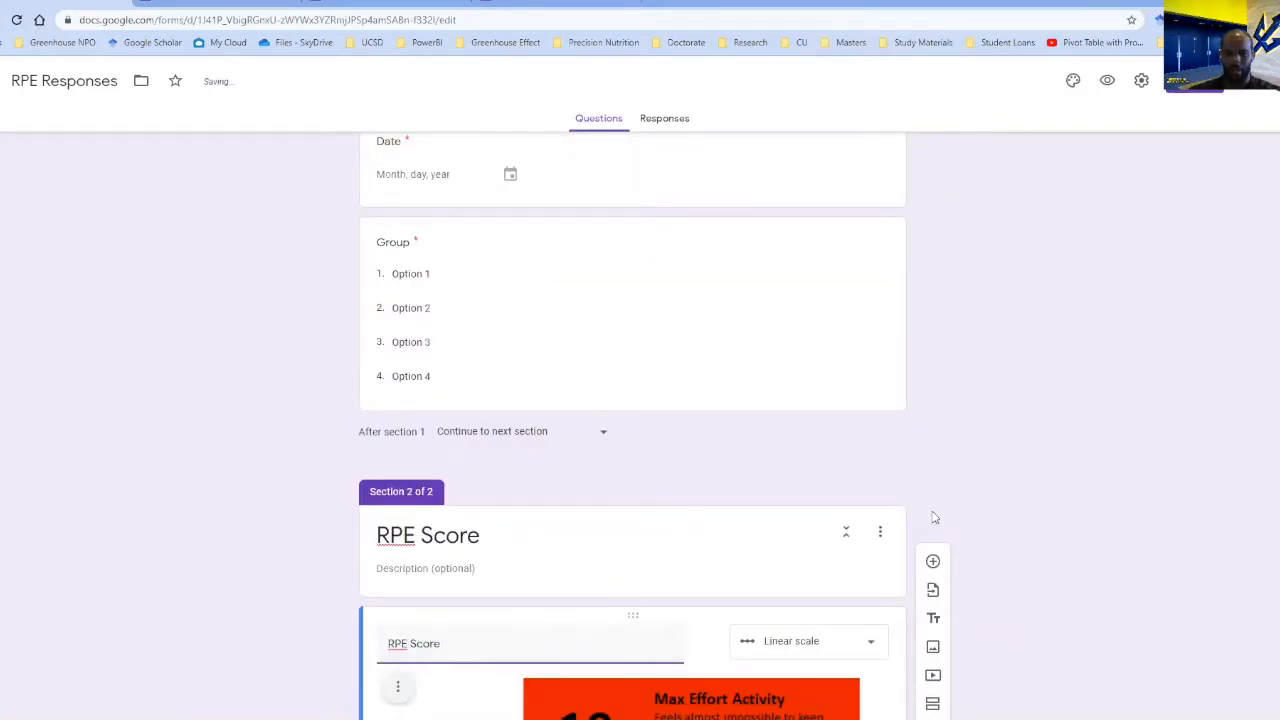
Open the form's collected responses in the linked spreadsheet.
scroll(930, 510, down, 3)
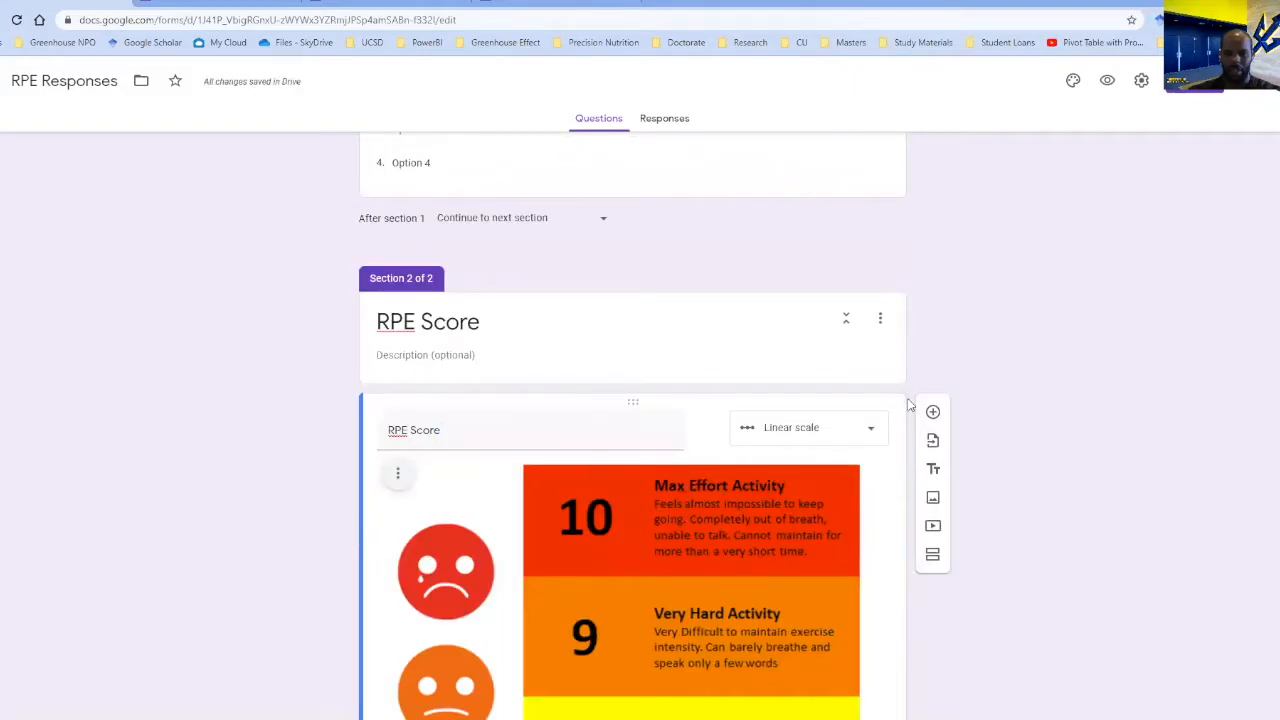
scroll(910, 404, up, 6)
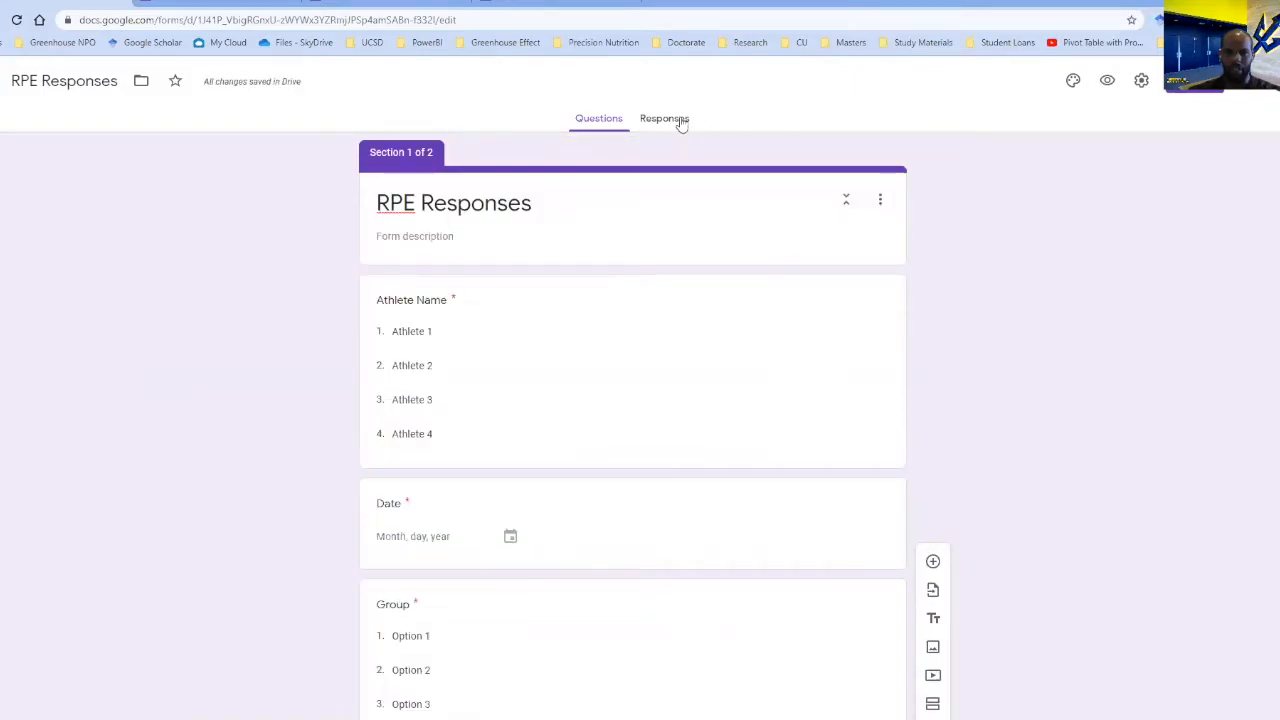
click(680, 121)
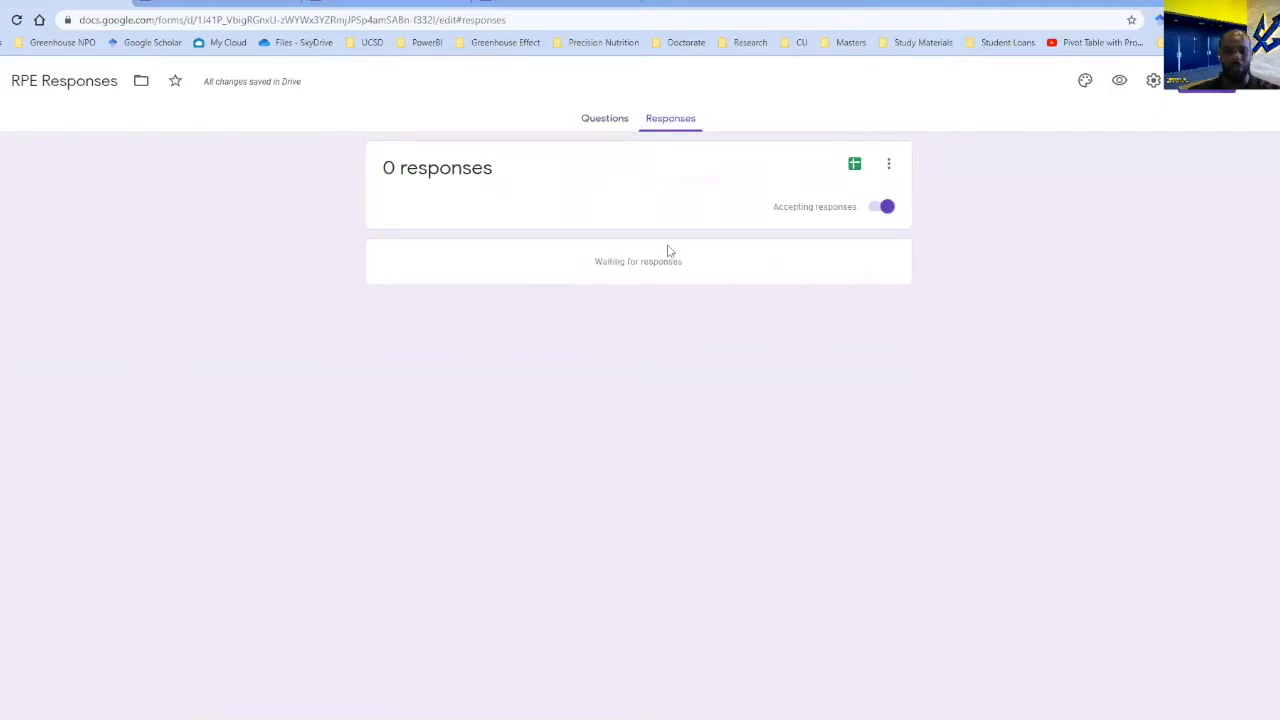
click(857, 164)
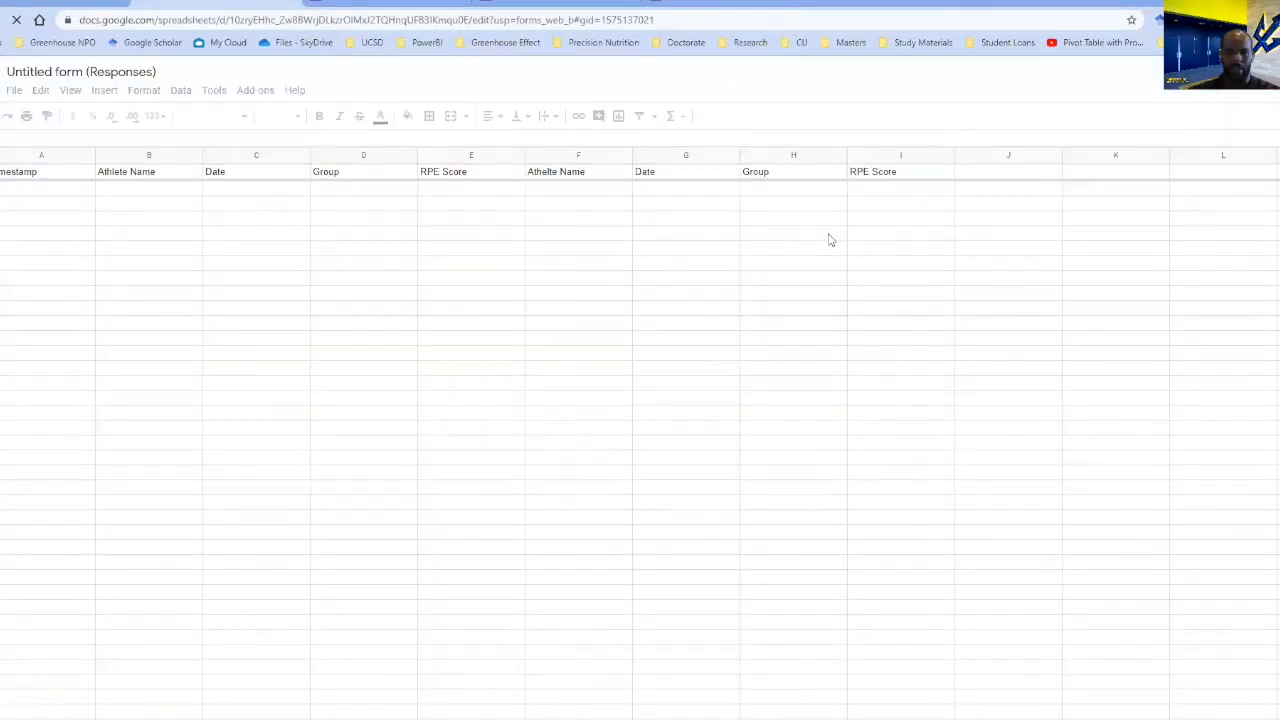
Clear the duplicate Athlete Name, Date, Group and RPE Score headings from F1:I1 of the responses sheet.
click(569, 176)
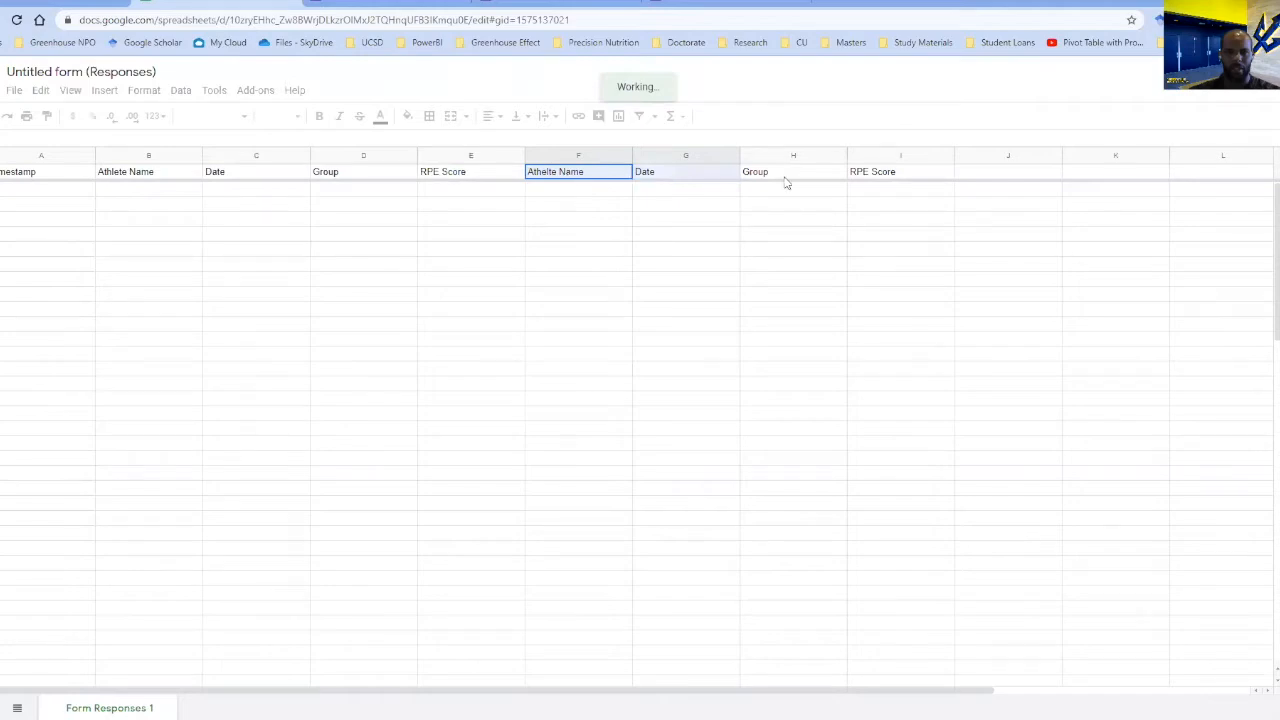
shift+click(874, 177)
key(Delete)
click(580, 220)
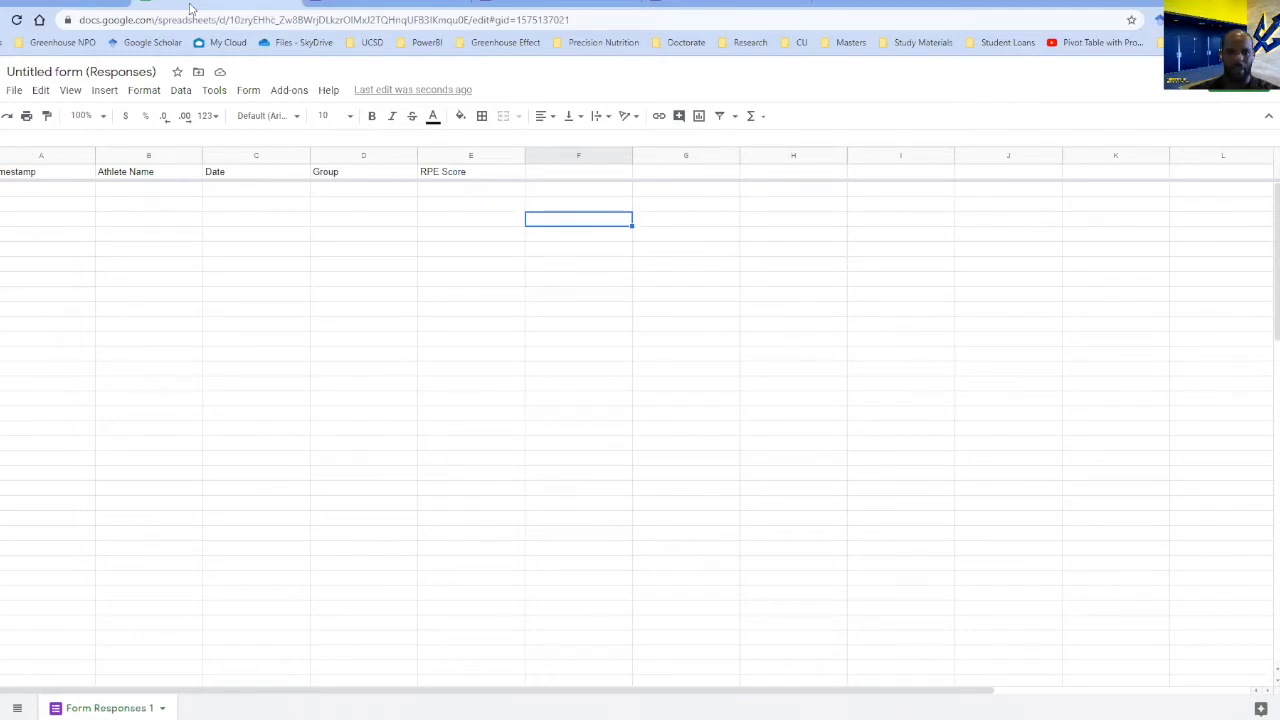
Preview the RPE Responses form and complete its first section with Athlete 1, date 06/14/2020 and group Option 1.
click(105, 5)
click(598, 118)
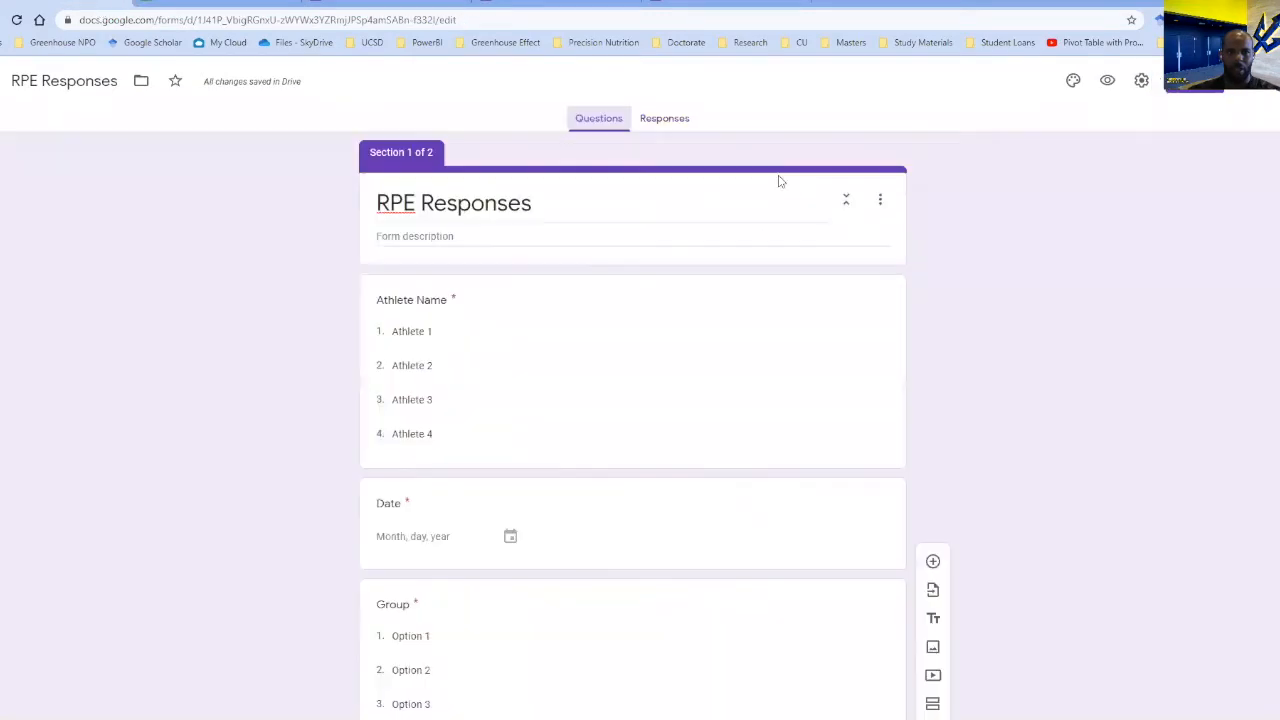
click(1107, 82)
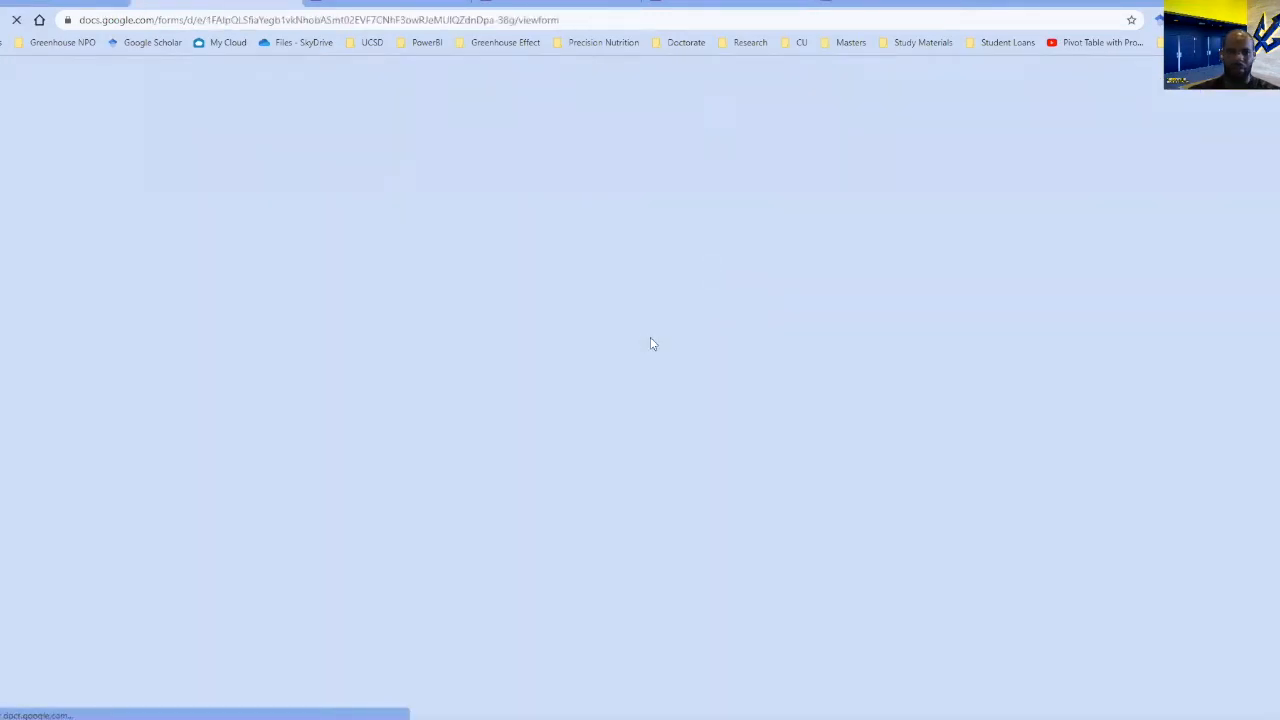
click(545, 243)
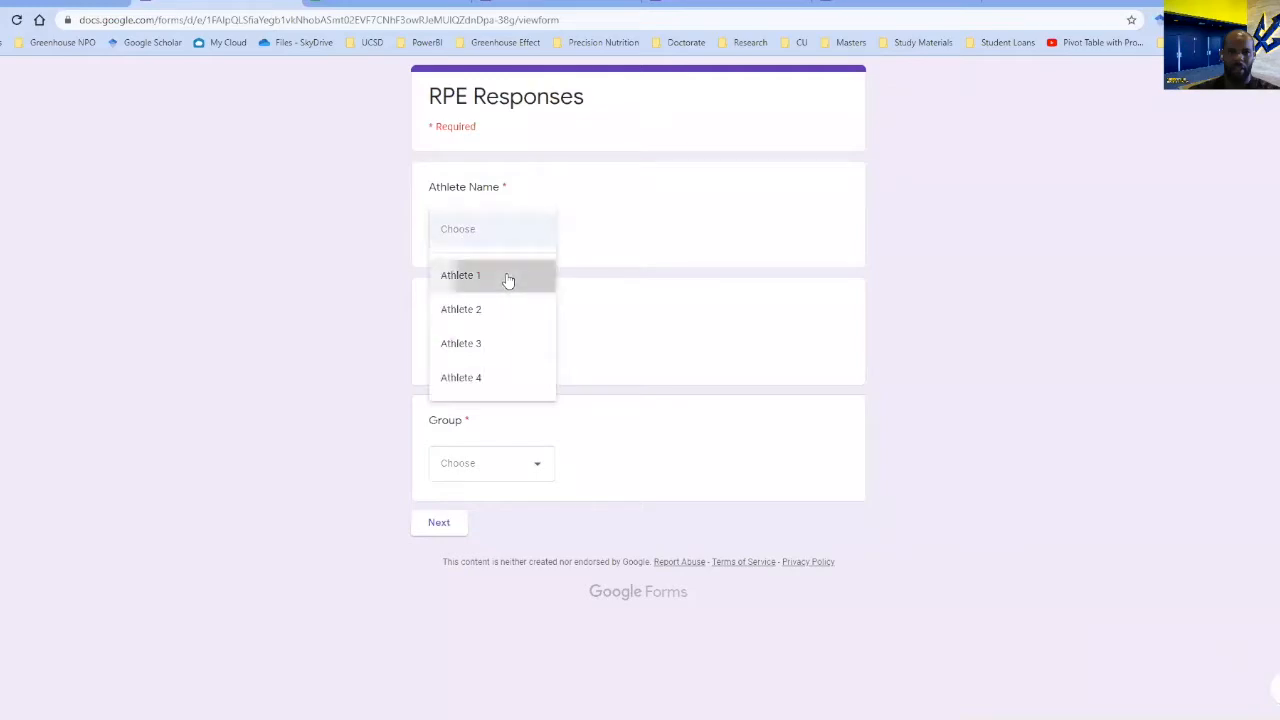
click(508, 280)
click(508, 350)
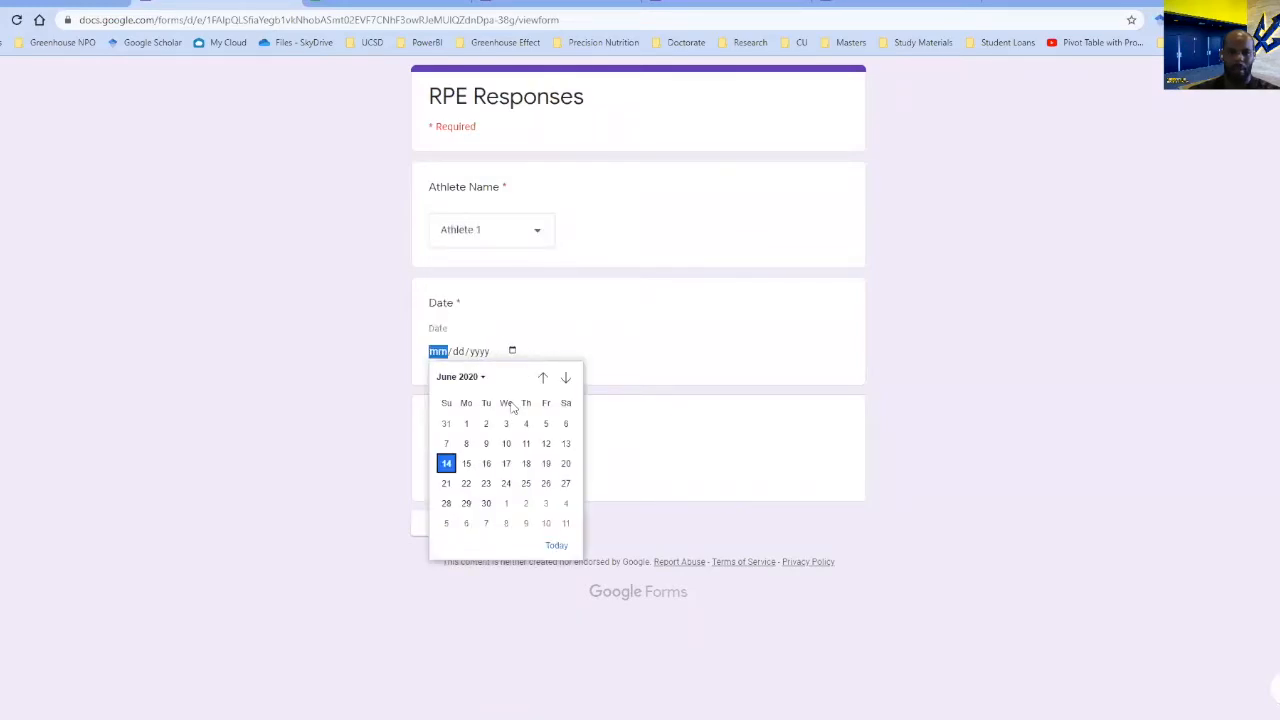
click(447, 460)
click(534, 460)
click(491, 509)
click(458, 527)
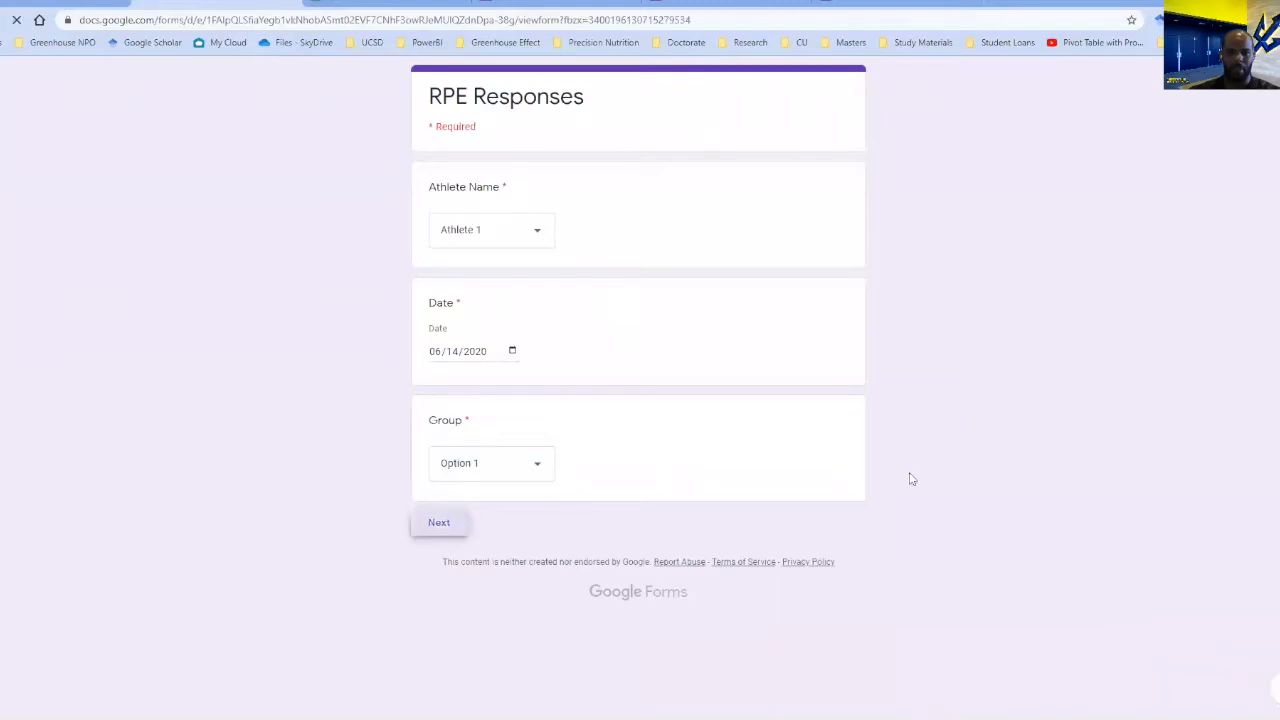
Rate the RPE Score question 7 and submit the test response.
scroll(697, 340, down, 2)
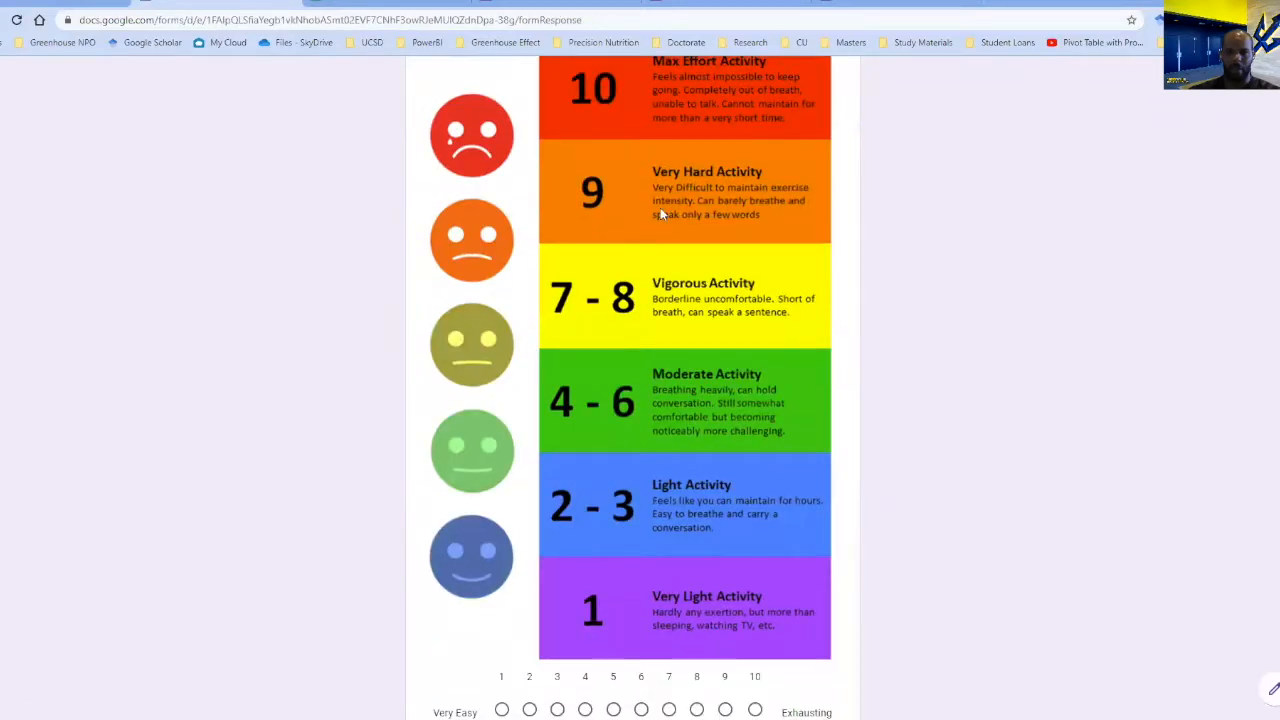
scroll(651, 410, down, 2)
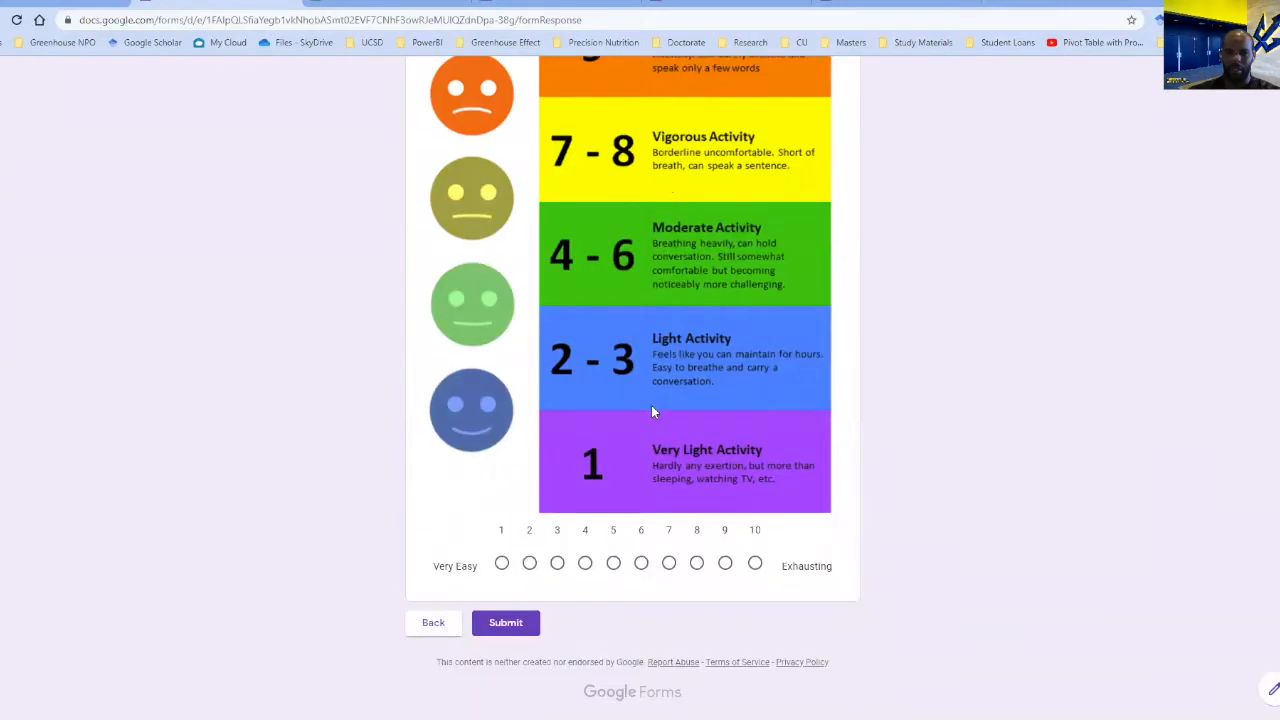
click(669, 563)
click(491, 627)
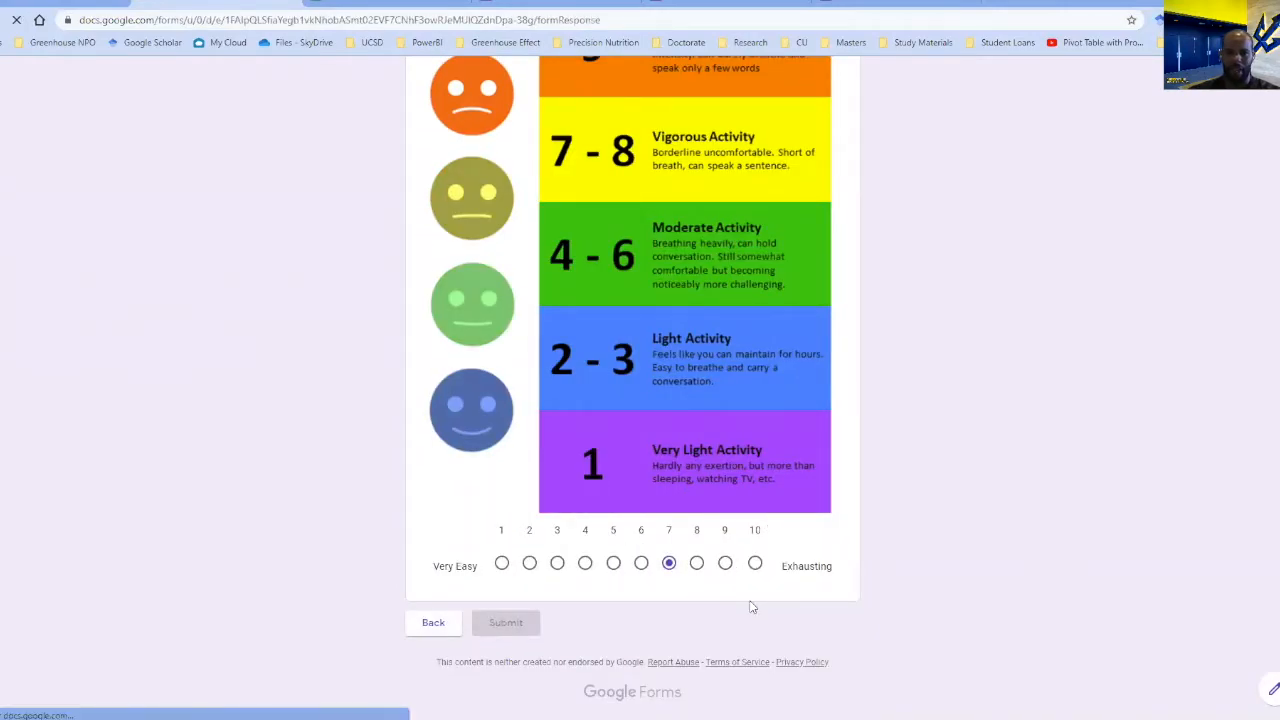
Return to the responses spreadsheet and examine the submitted entry from Athlete Name through RPE Score.
click(344, 8)
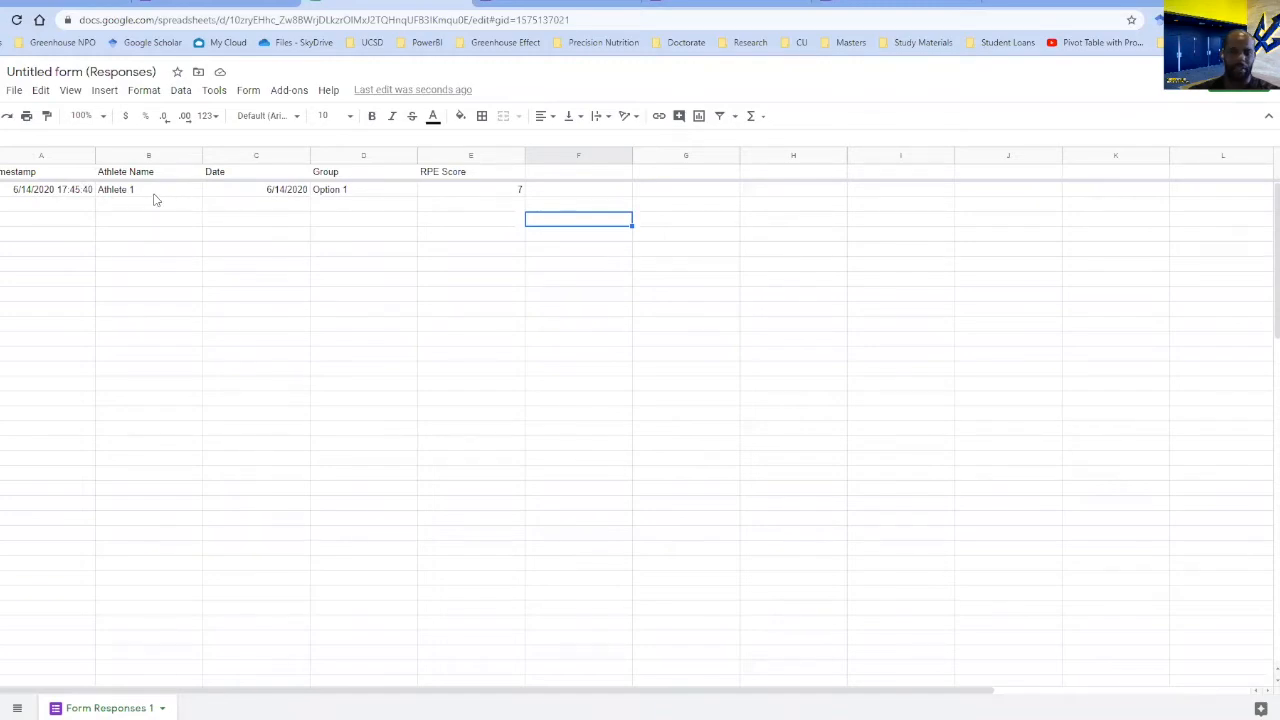
drag(153, 195, 478, 242)
click(541, 461)
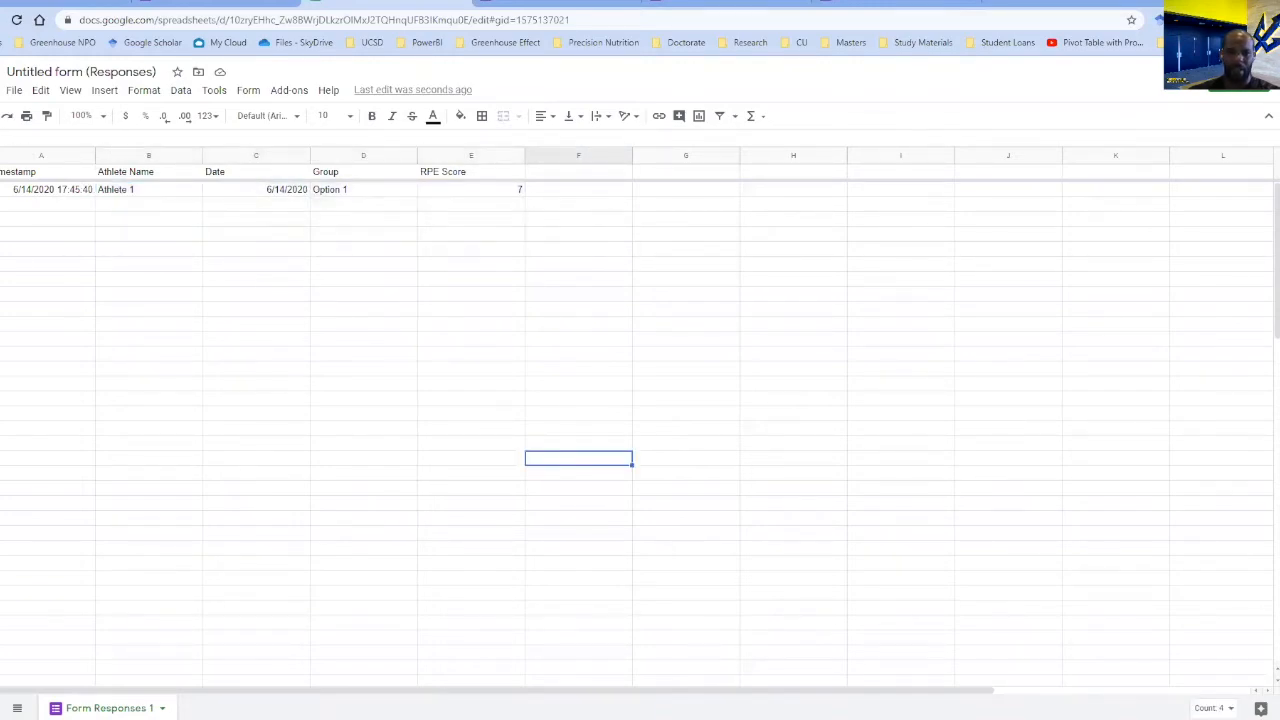
Switch to the Excel workbook and view the paste options for the first empty row below the RPE Database entries.
click(540, 668)
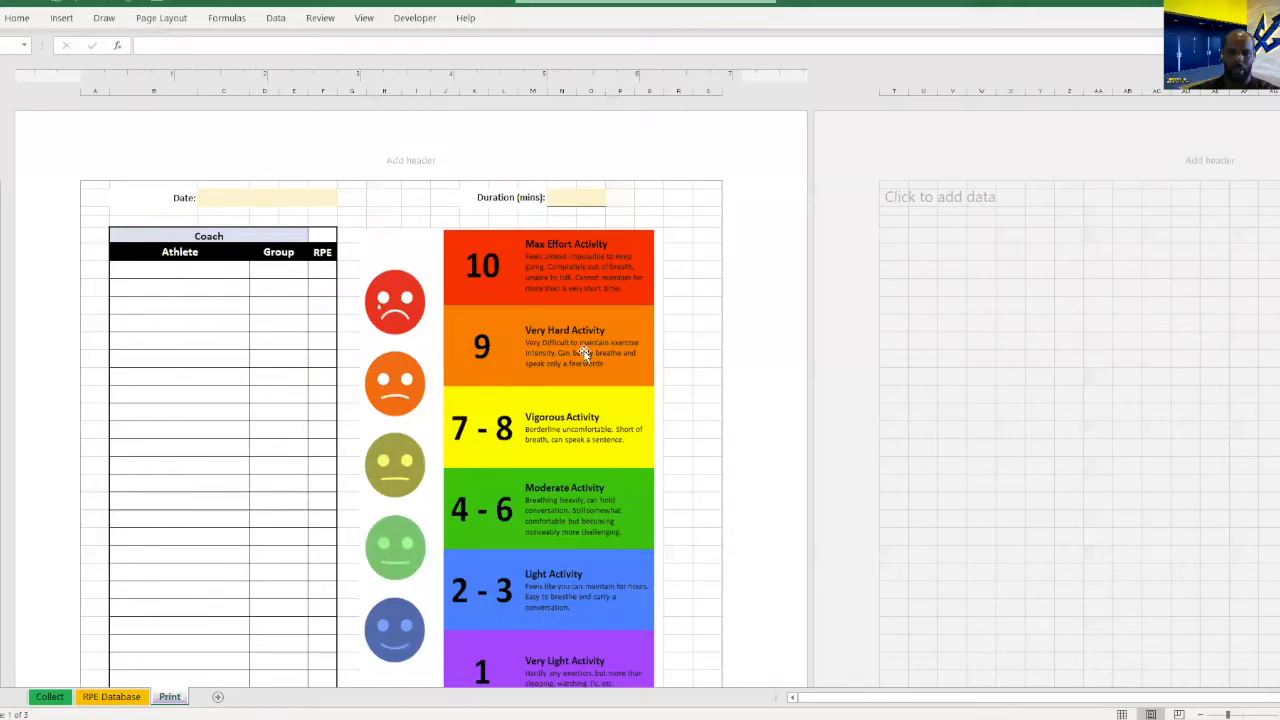
click(400, 383)
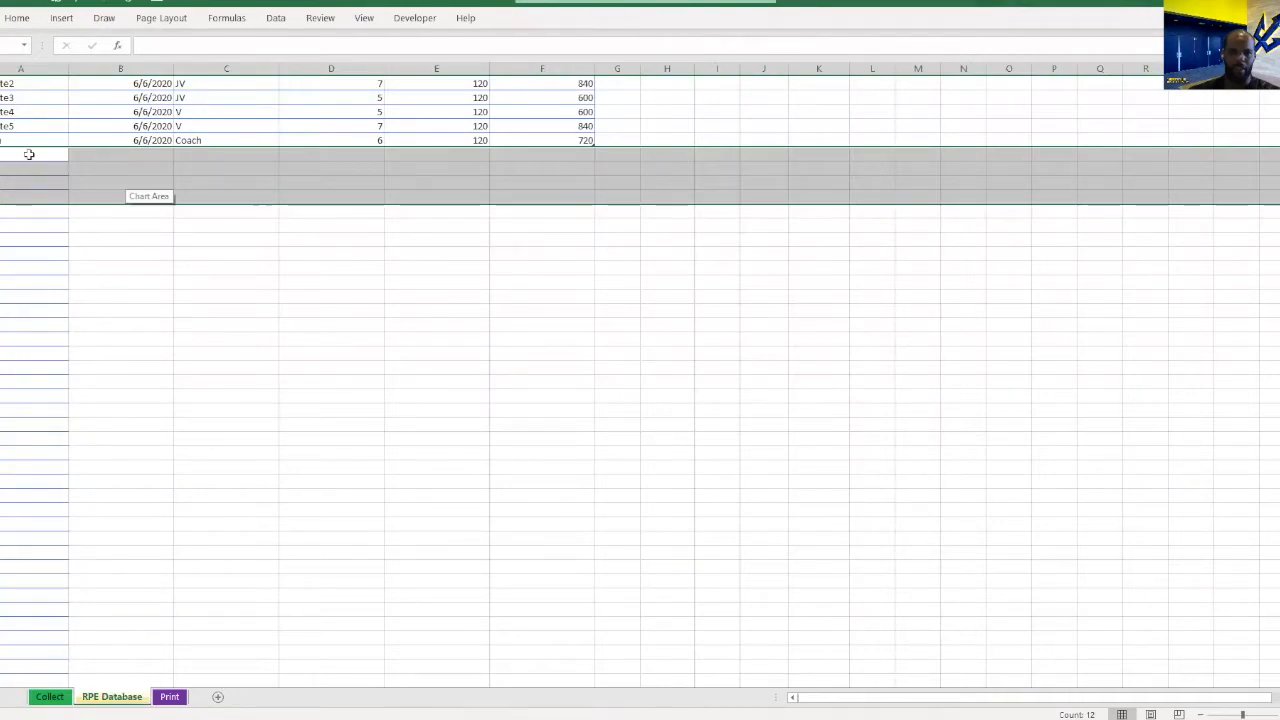
right_click(29, 160)
click(25, 152)
click(24, 150)
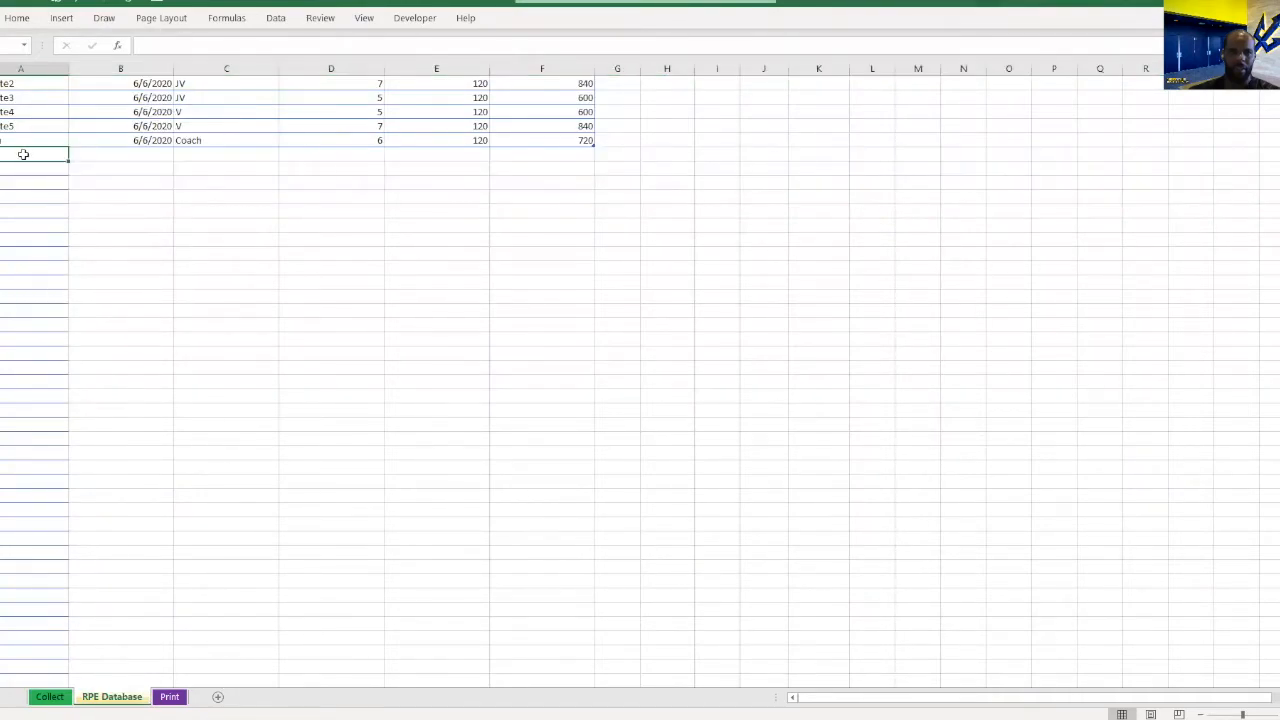
right_click(25, 153)
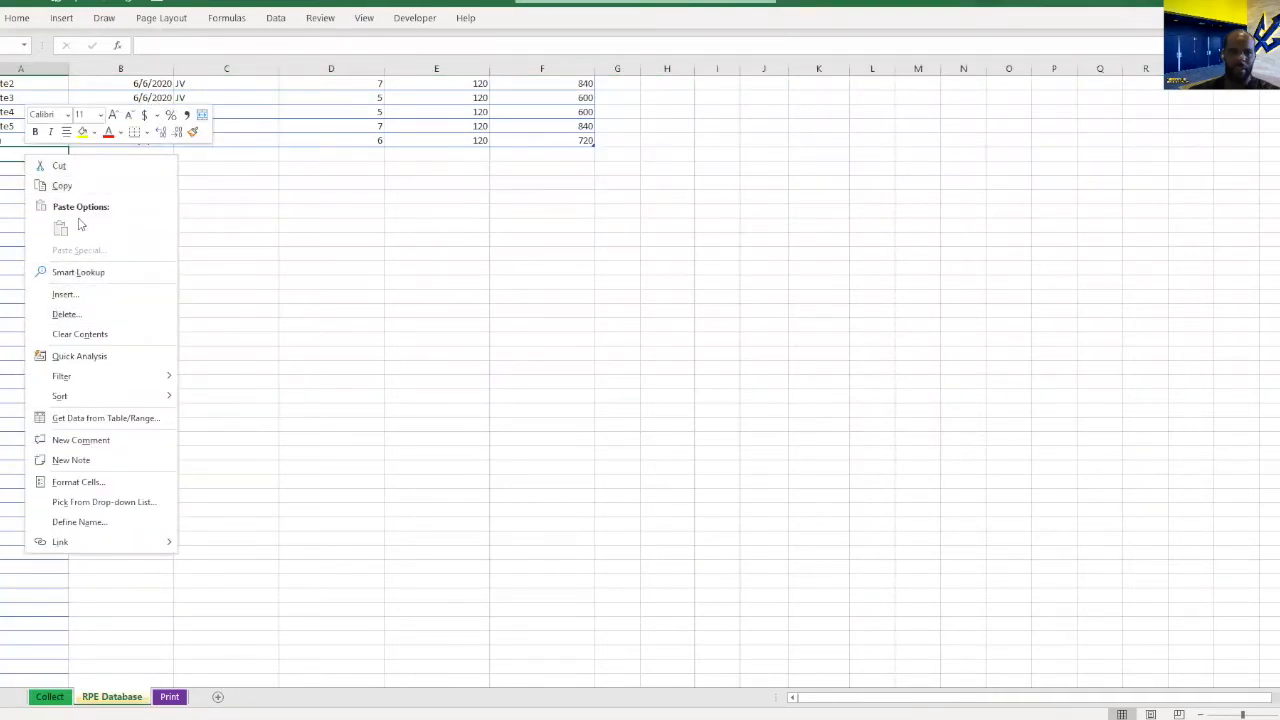
click(250, 205)
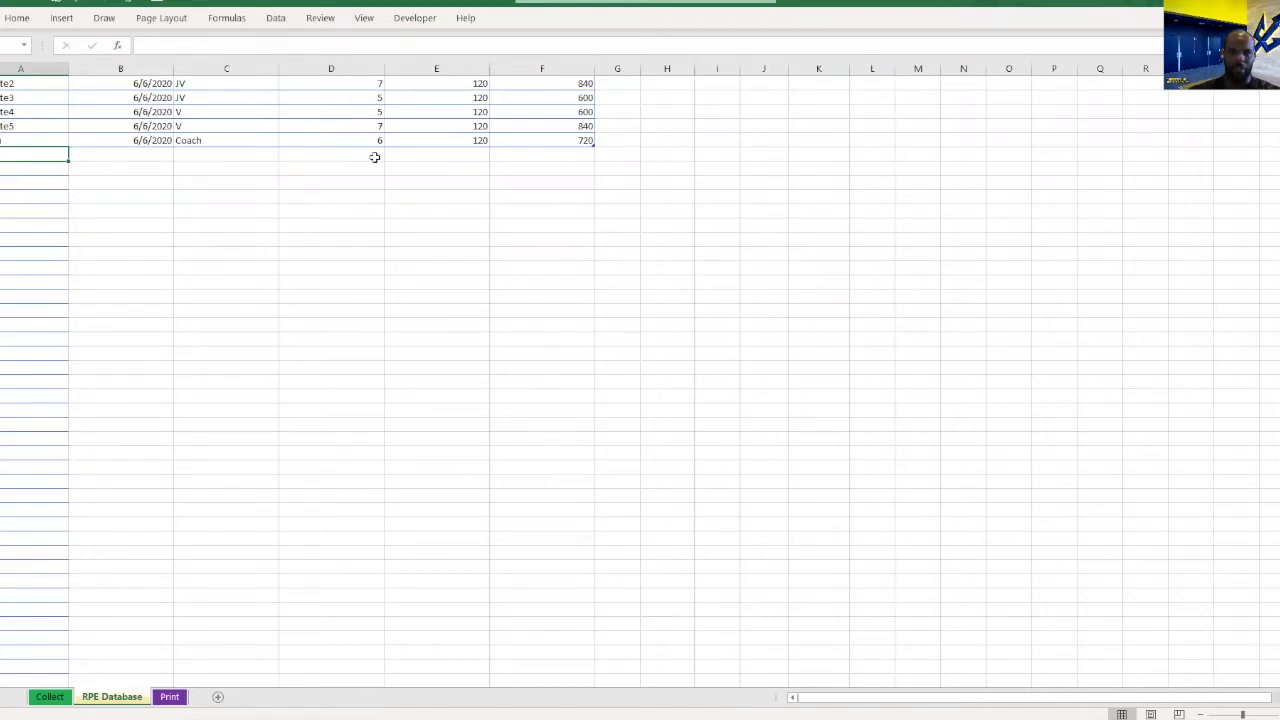
click(459, 157)
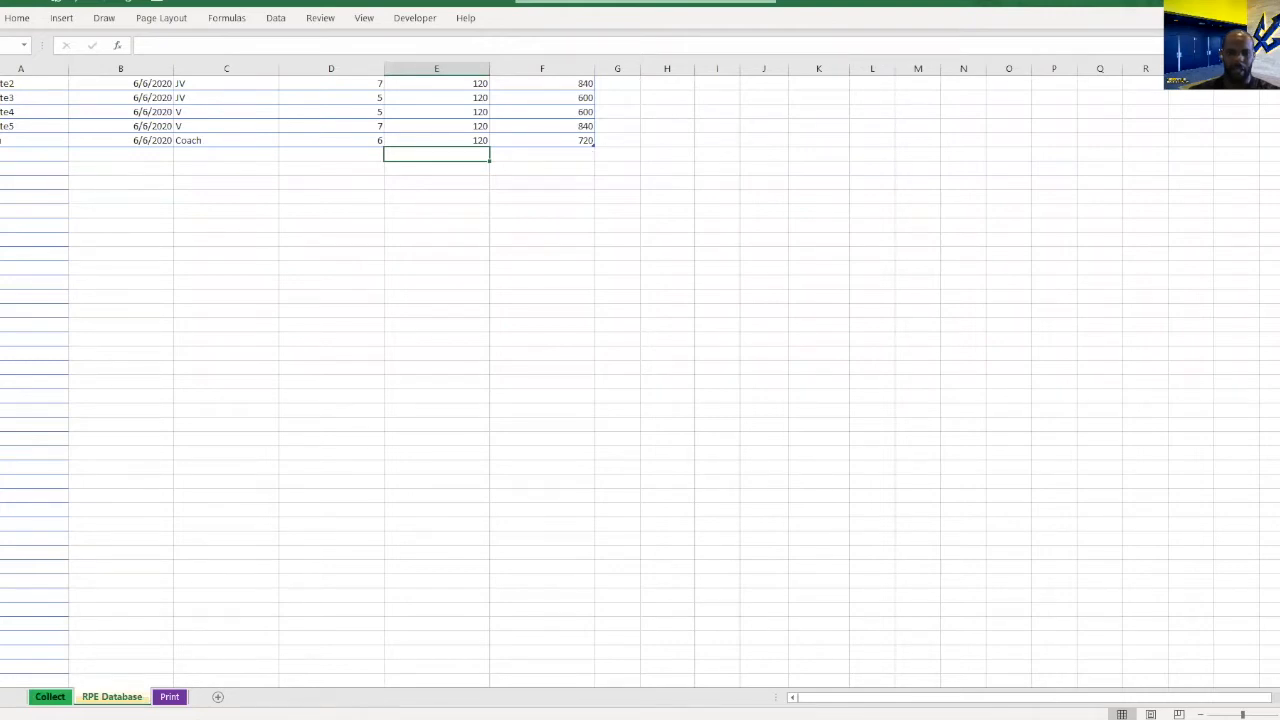
Go to the Collect sheet and select the date of the Coach entry.
click(50, 697)
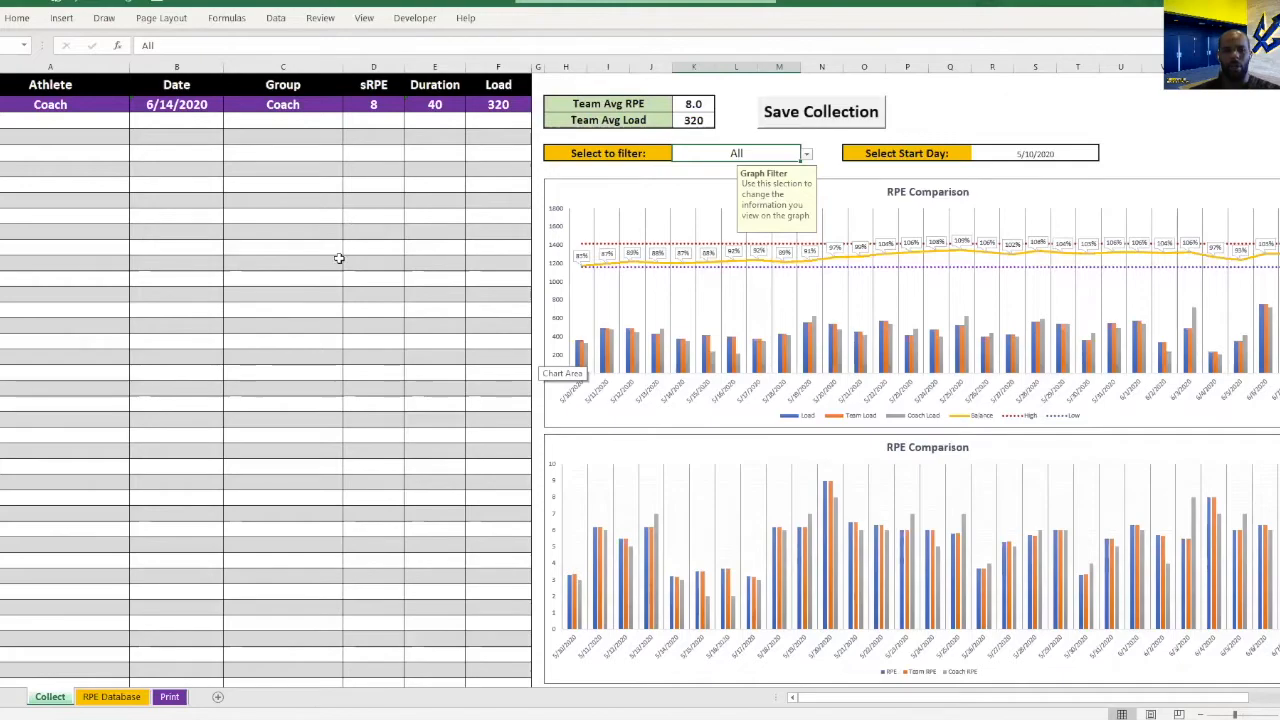
click(169, 696)
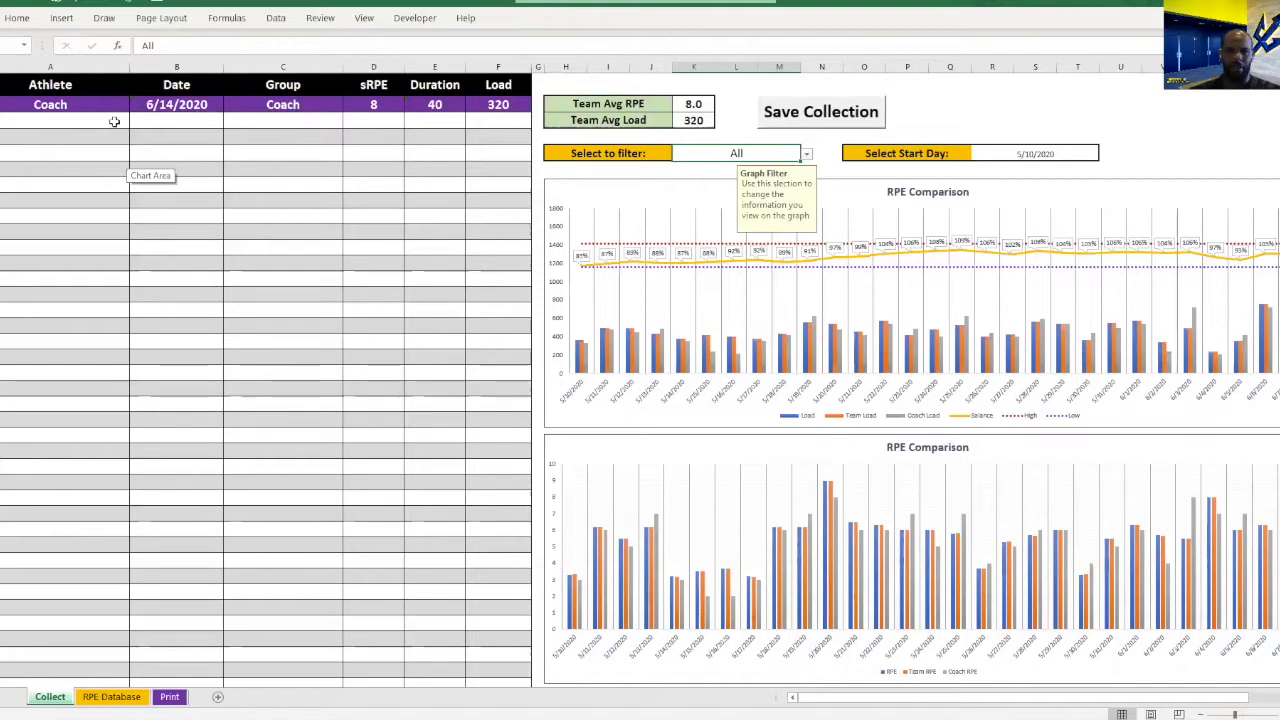
click(163, 105)
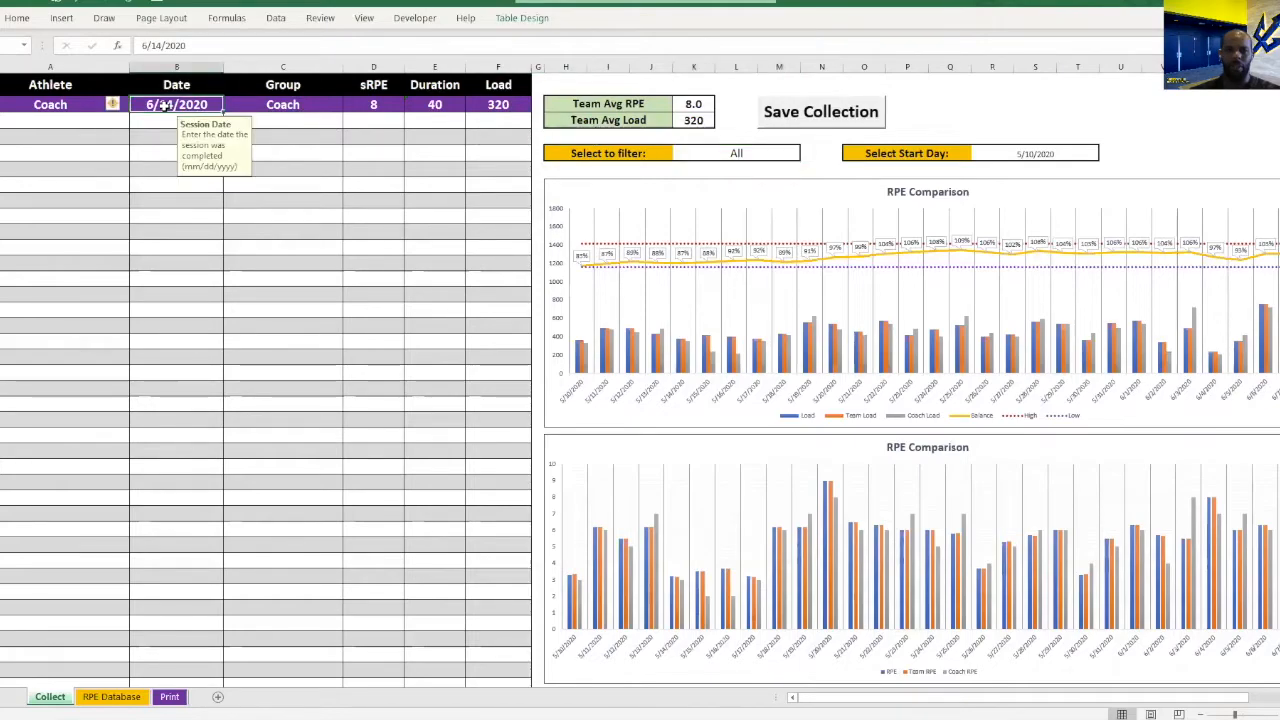
Set the Coach entry's sRPE to 7 and its session duration to 120 minutes.
click(375, 106)
text(7)
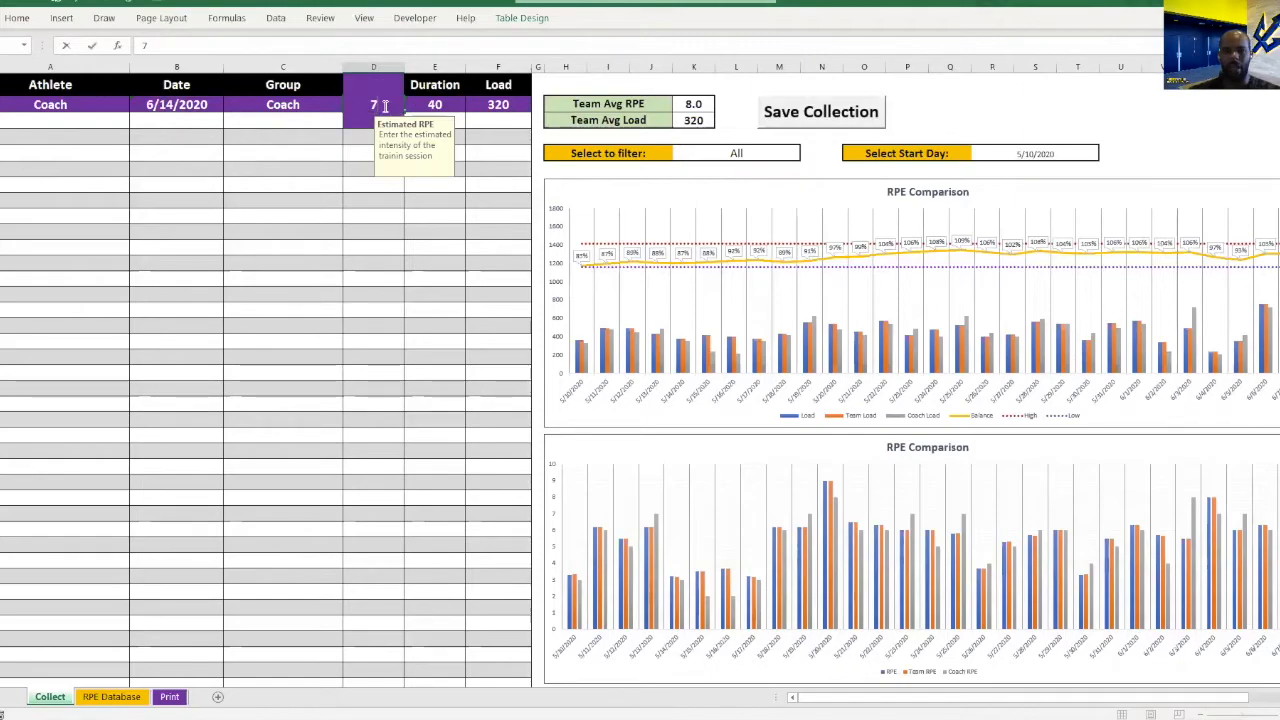
click(427, 104)
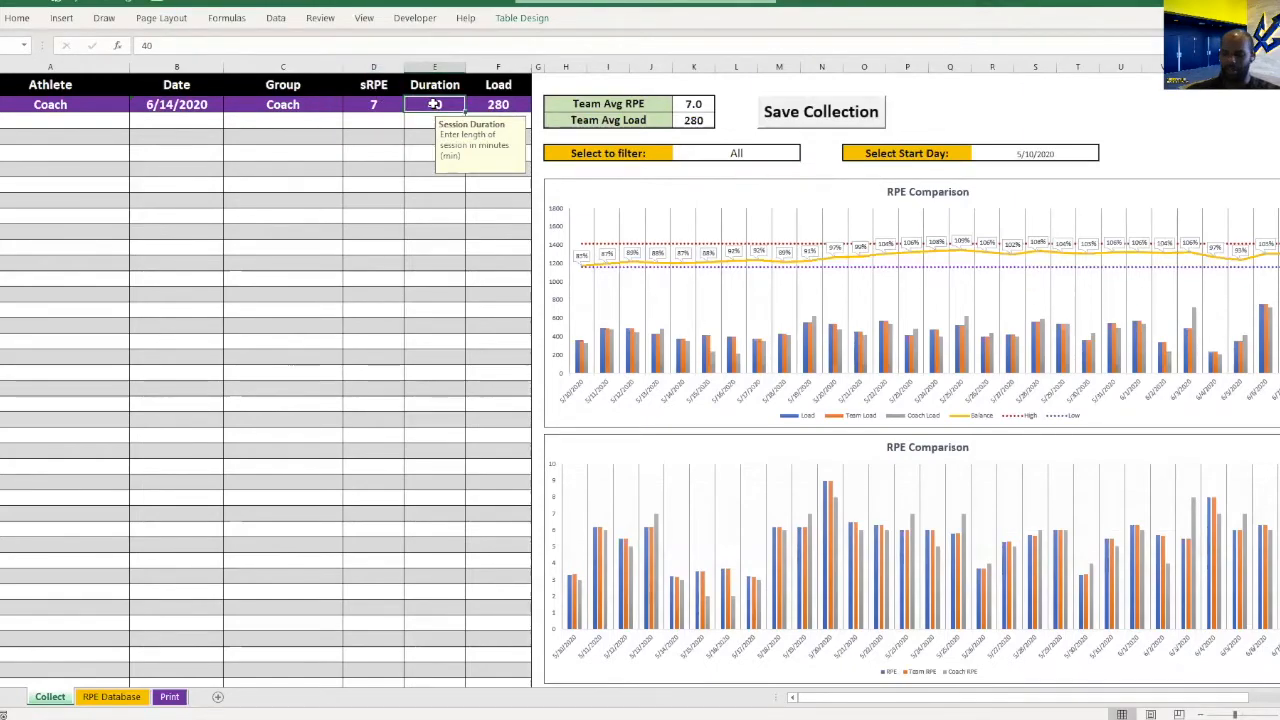
text(120)
click(361, 117)
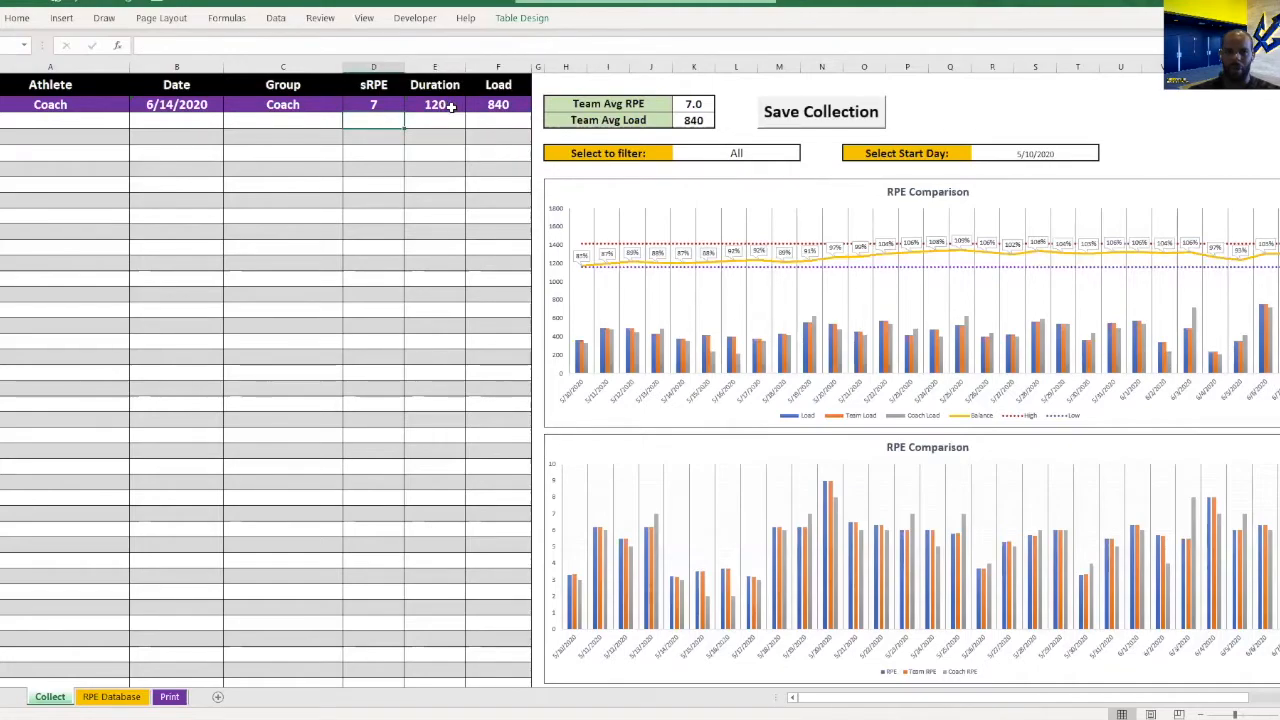
click(455, 106)
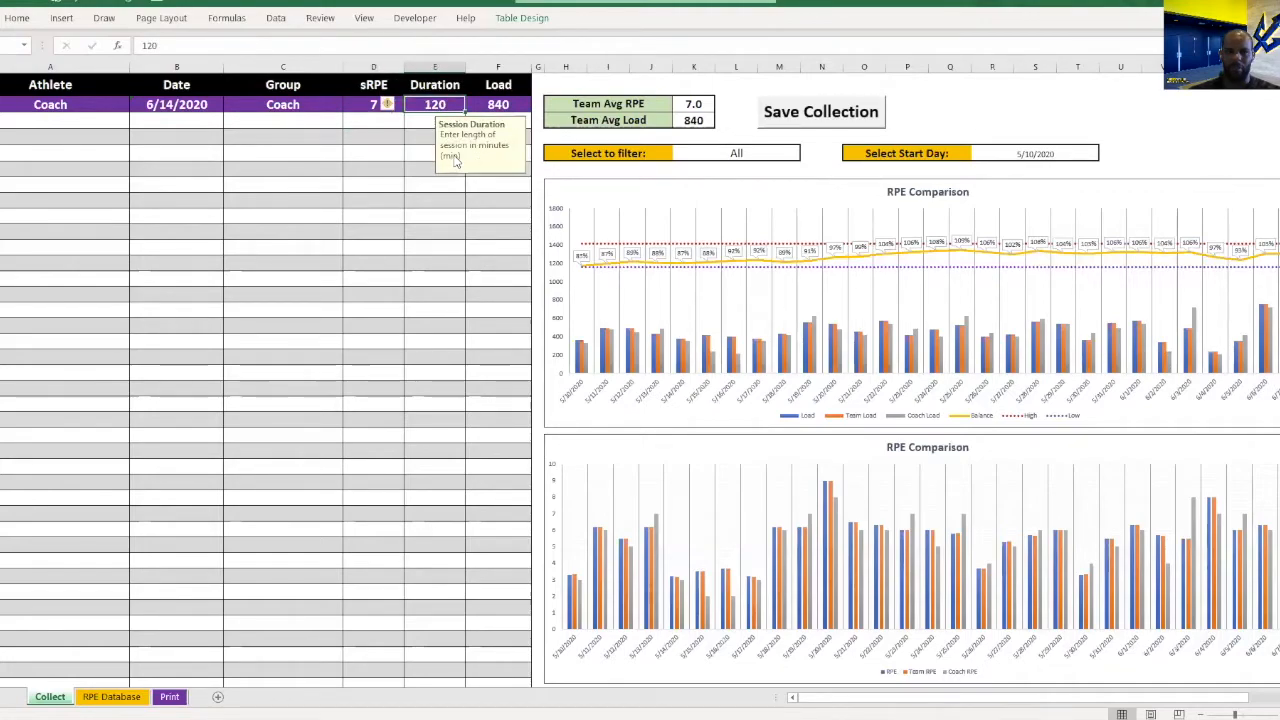
key(Left)
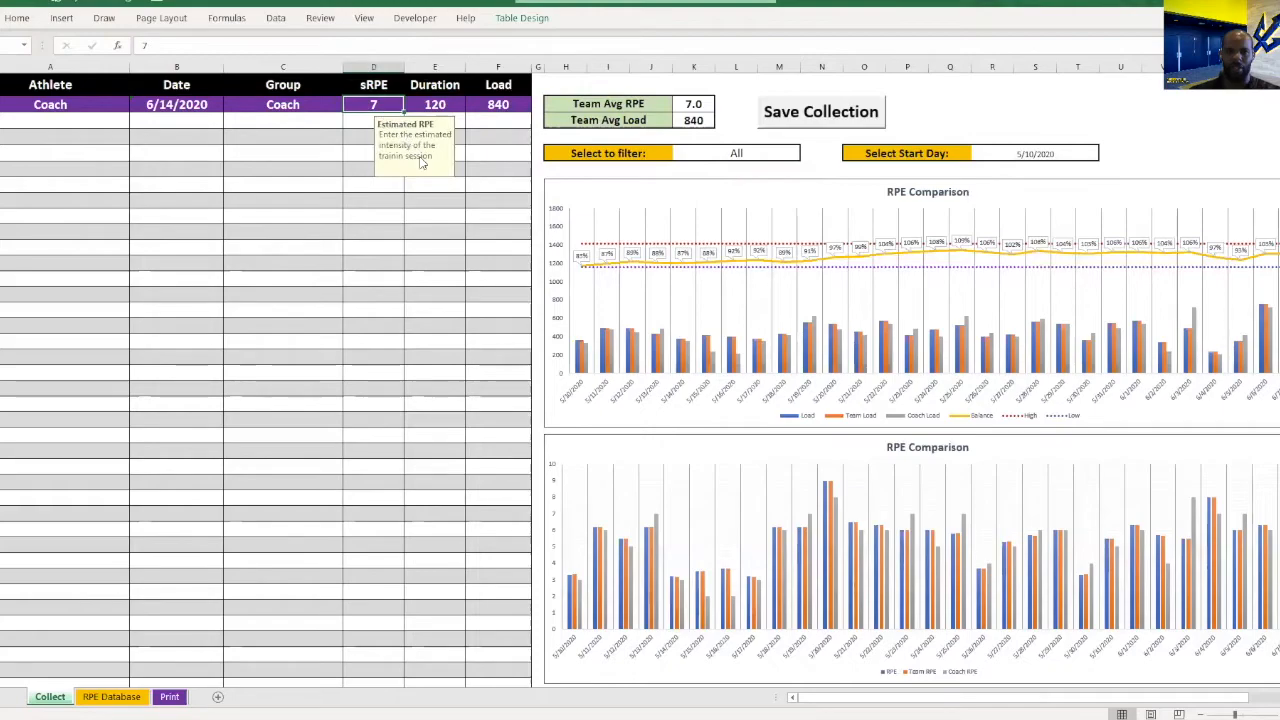
click(202, 106)
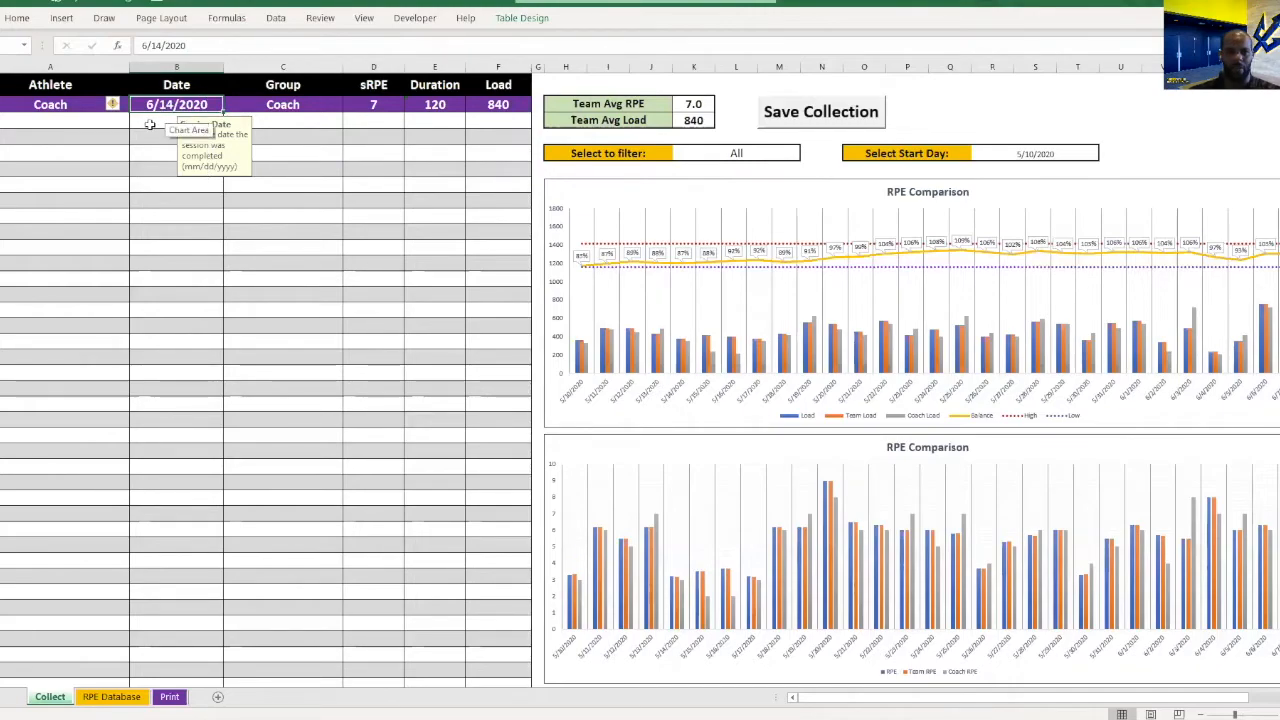
Try to enter an athlete name in the first row below the Coach entry.
click(149, 124)
click(66, 125)
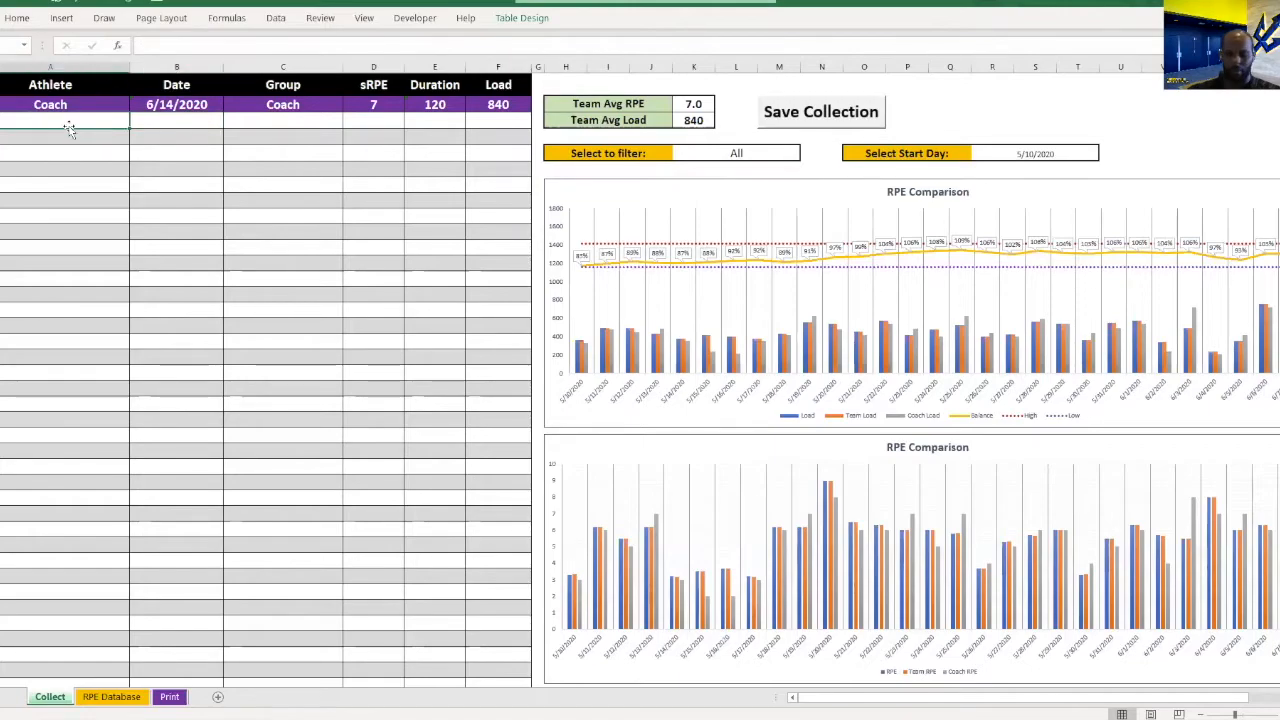
text(Pla)
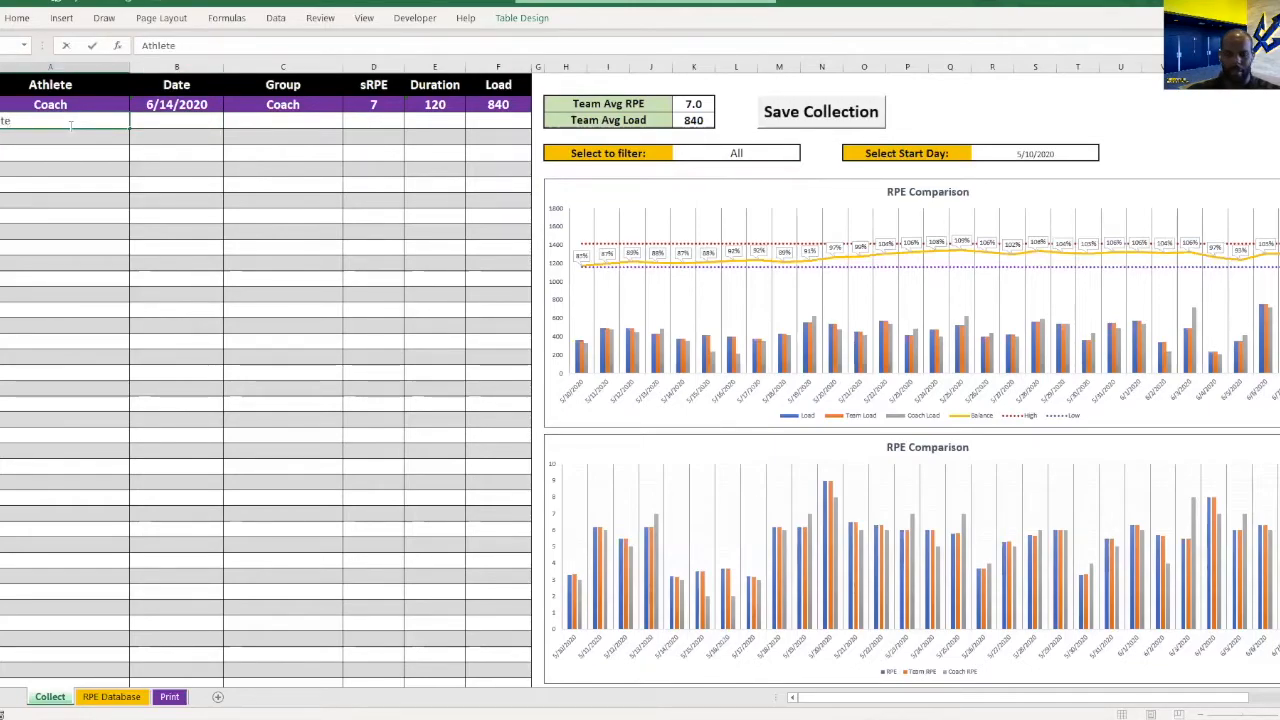
text( 1)
key(BackSpace)
key(BackSpace)
Check how the athlete names are spelled among the graph filter's options.
click(750, 153)
click(806, 153)
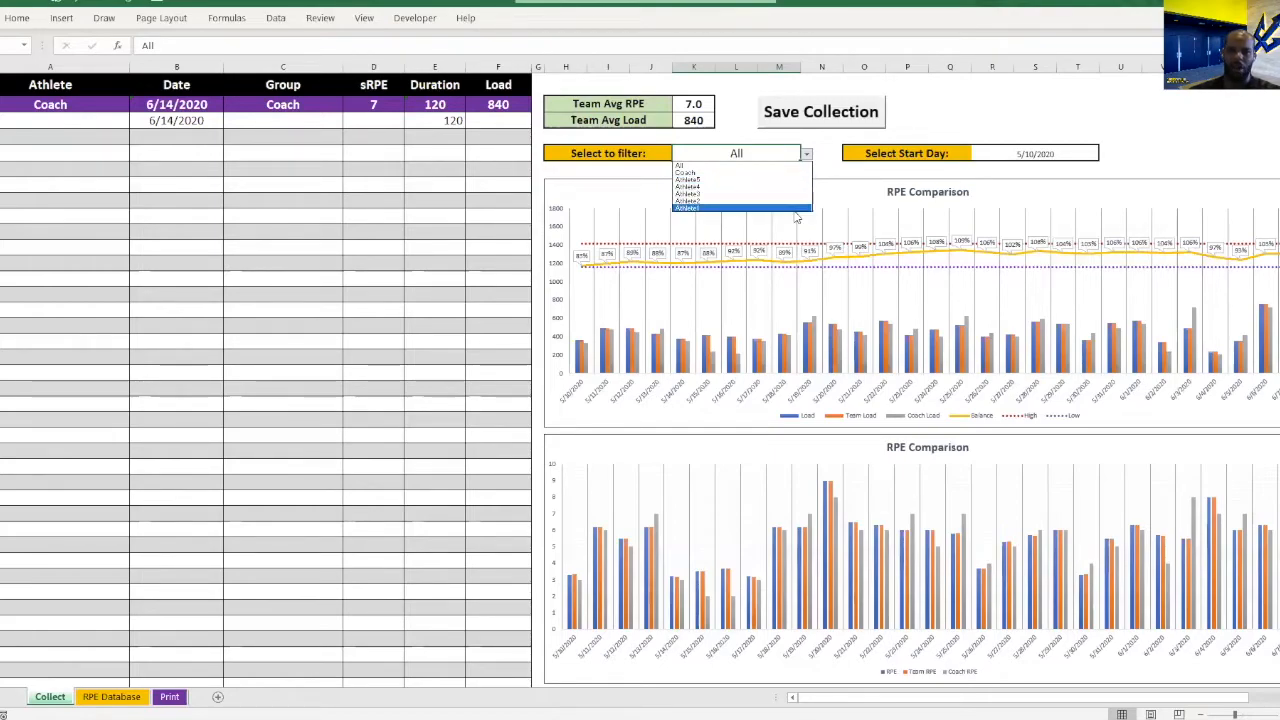
click(126, 148)
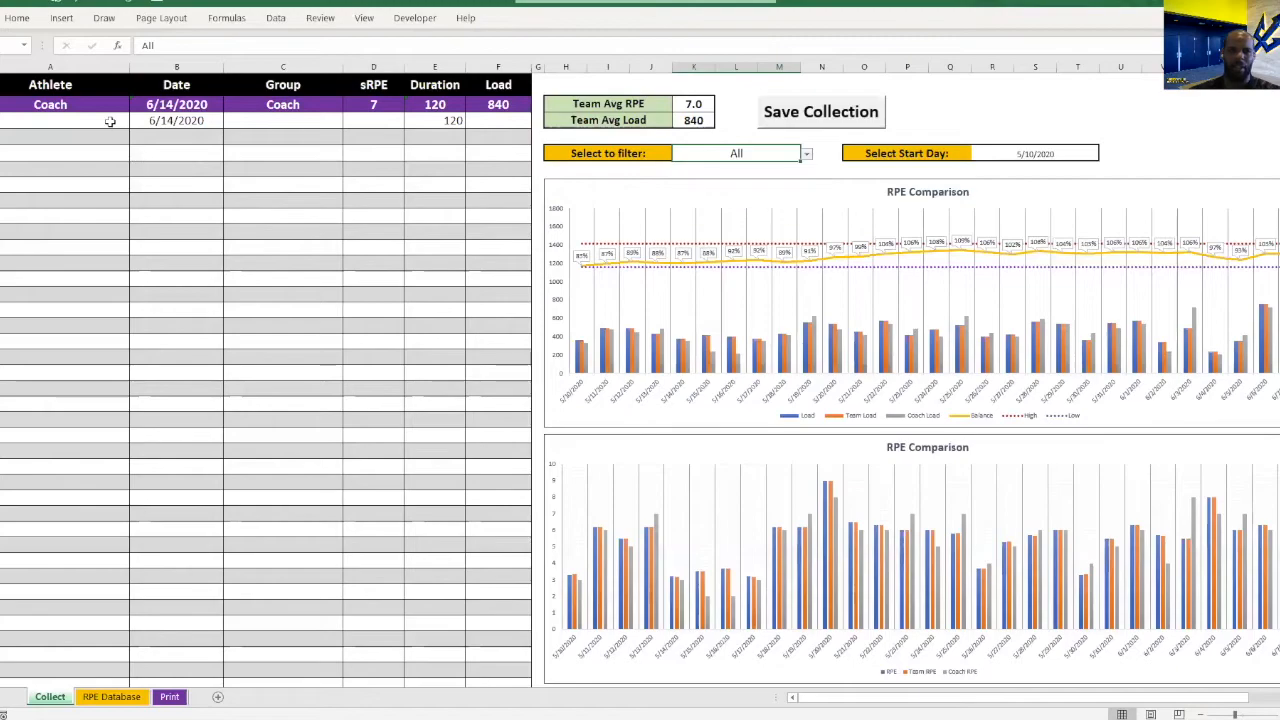
Enter Athlete1, Athlete2 and Athlete3 in the Athlete column of the three rows below the Coach entry.
click(110, 120)
text(Athlete)
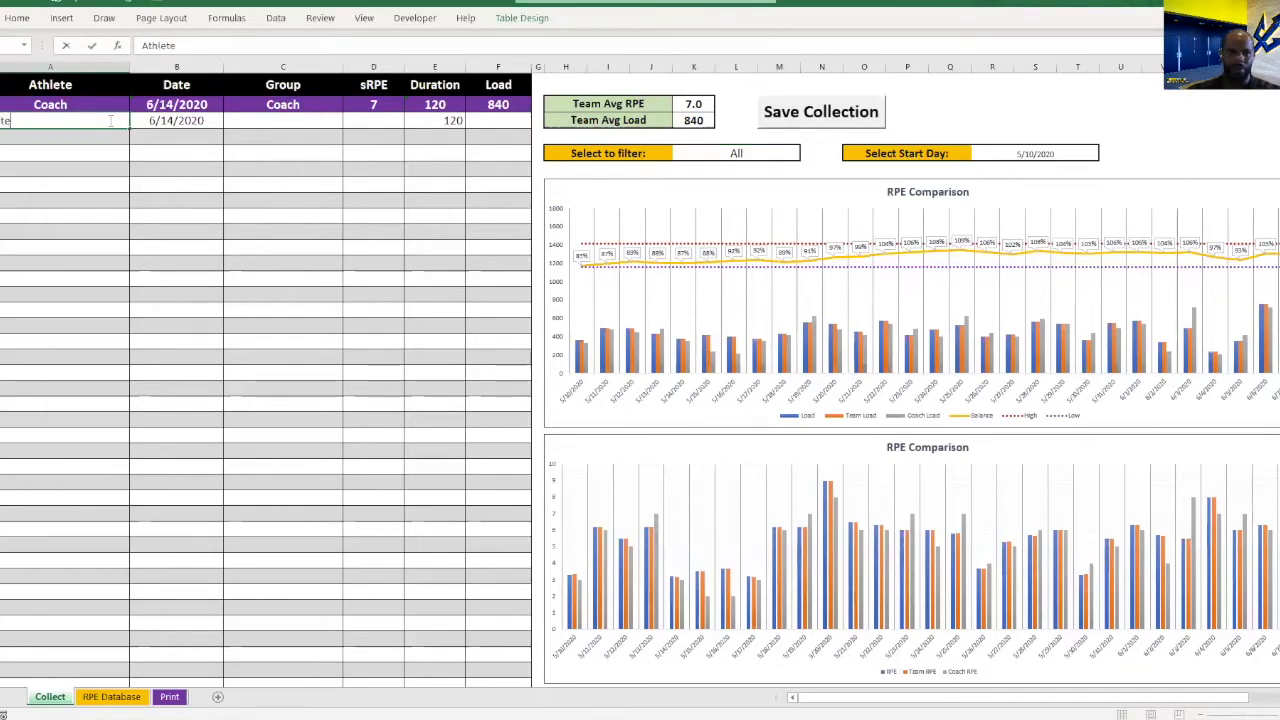
text(1)
key(Return)
text(A)
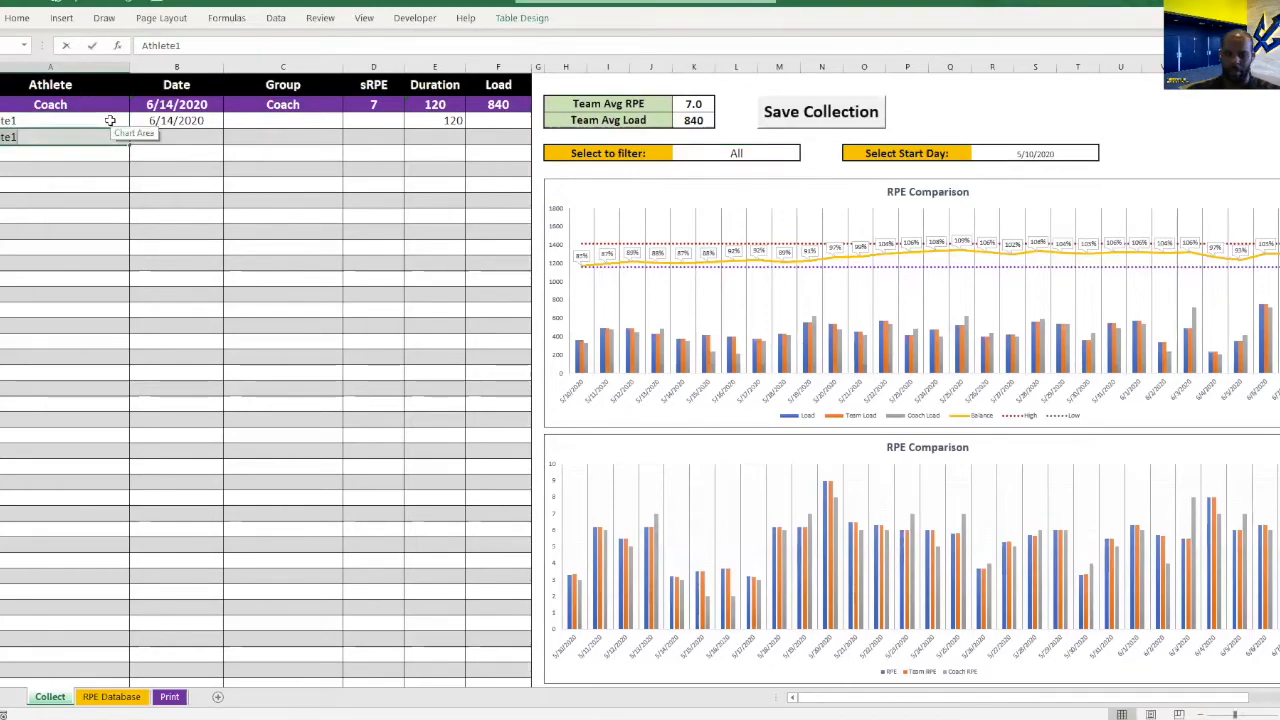
text(thlete2)
key(Return)
text(Athlete4)
key(BackSpace)
text(3)
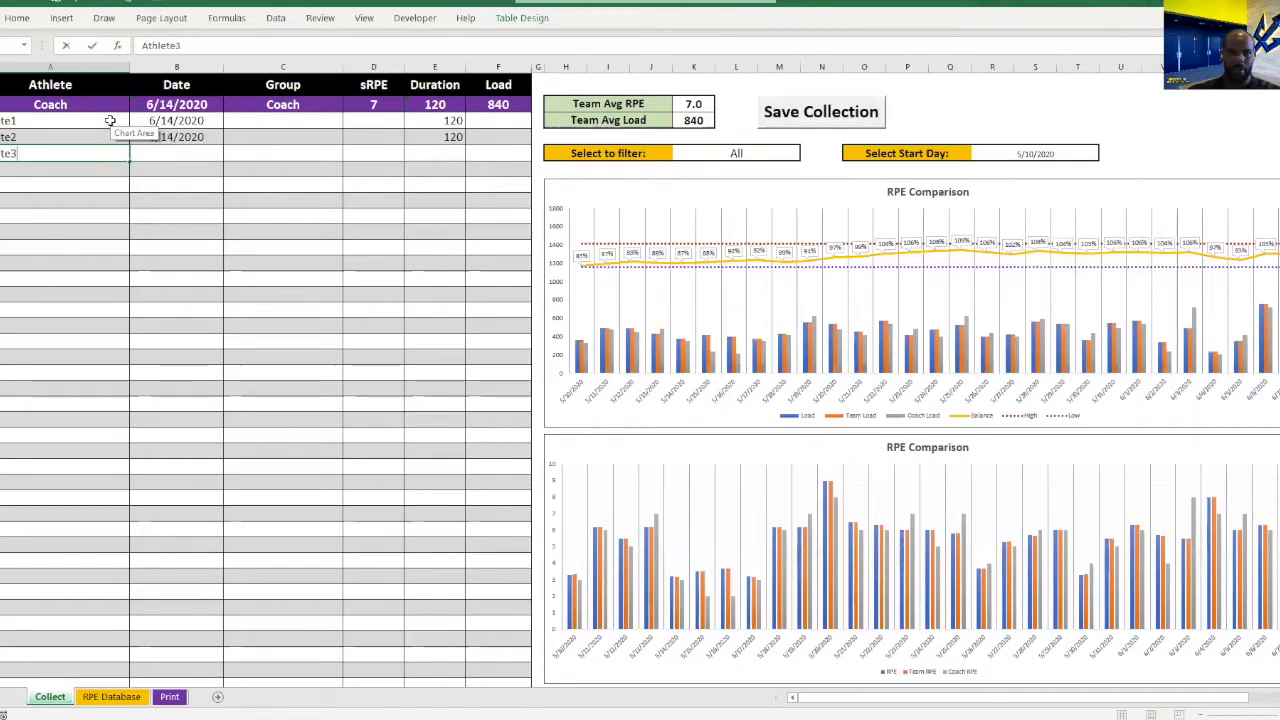
key(Tab)
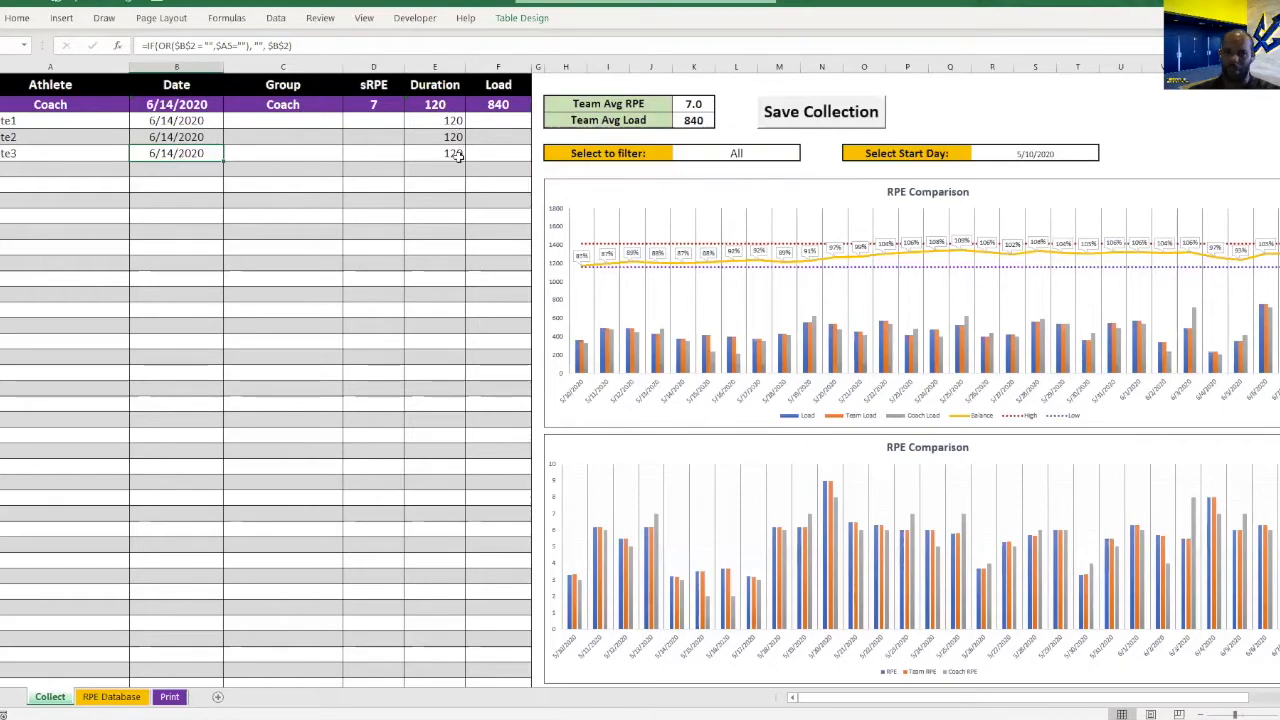
Give Athlete1, Athlete2 and Athlete3 sRPE scores of 8, 7 and 6, and save the collection.
click(368, 121)
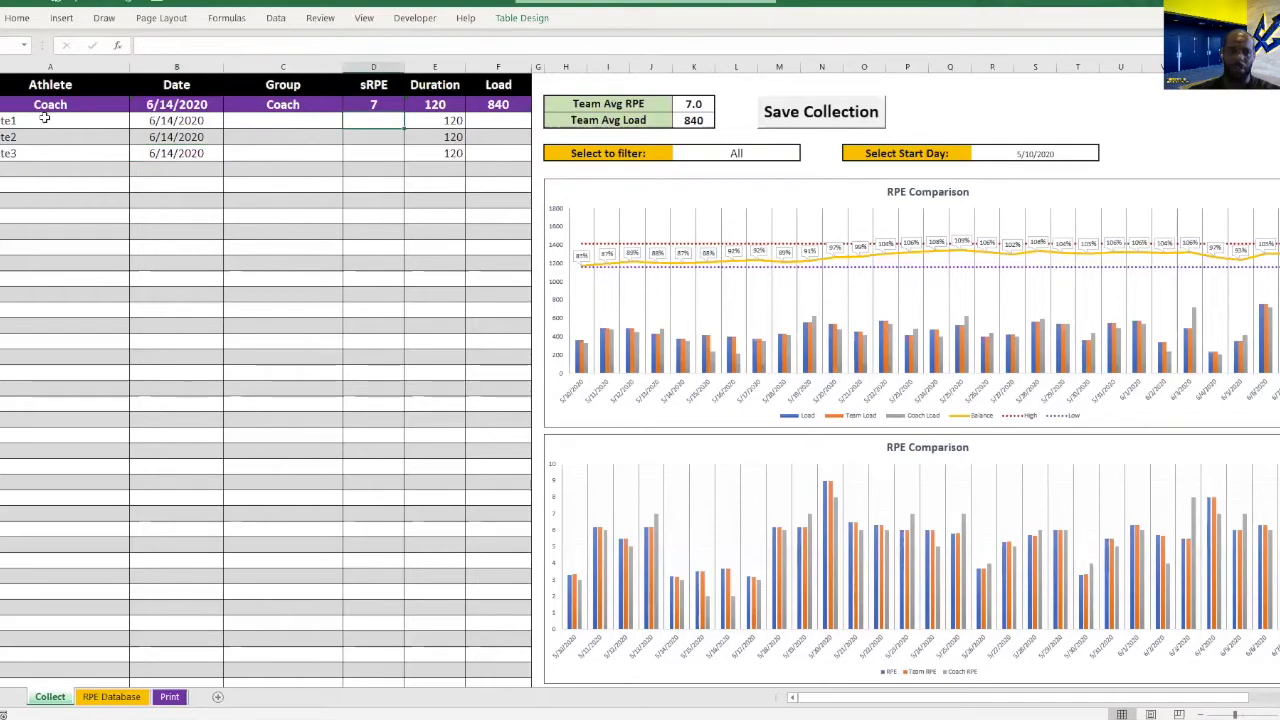
click(56, 120)
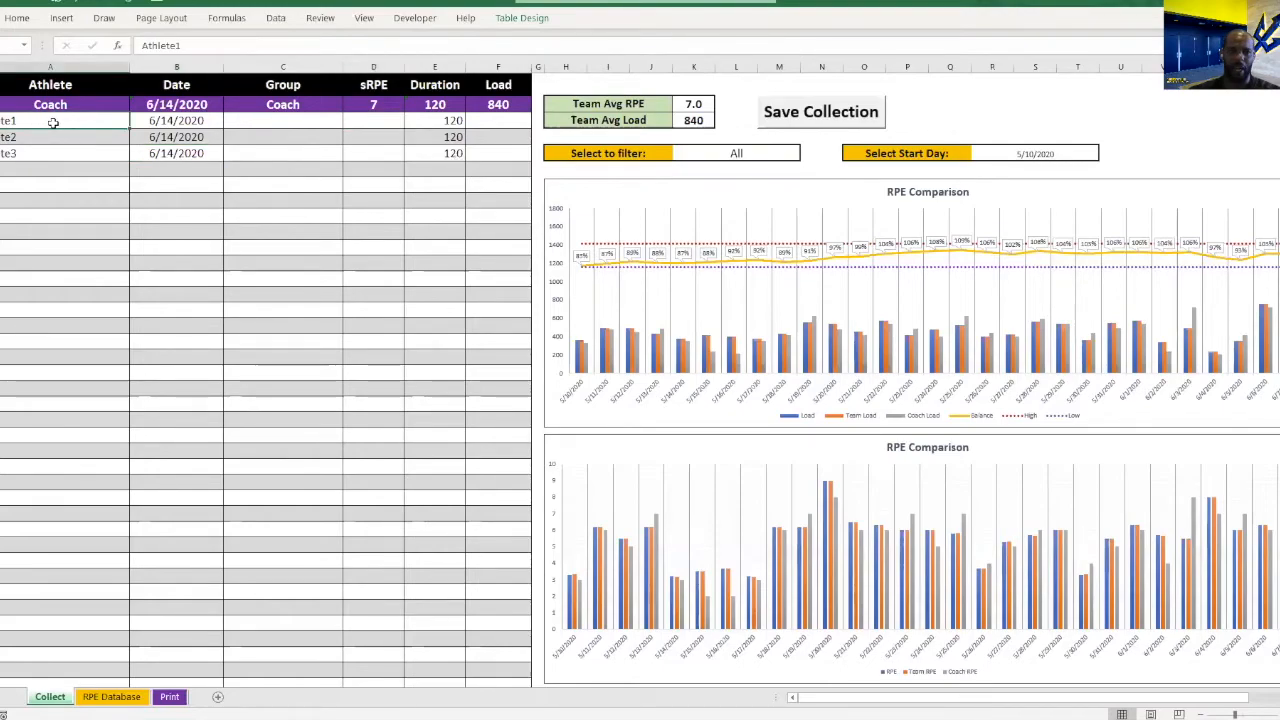
click(255, 126)
click(385, 120)
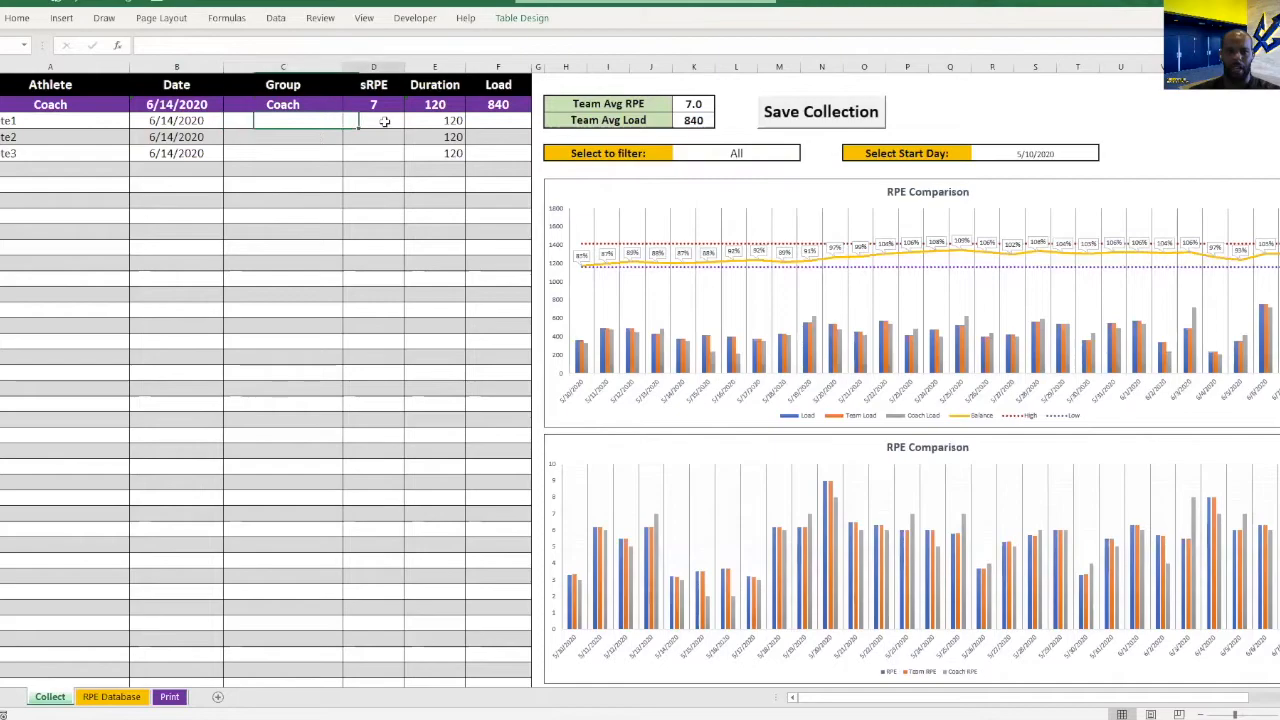
text(8)
key(Return)
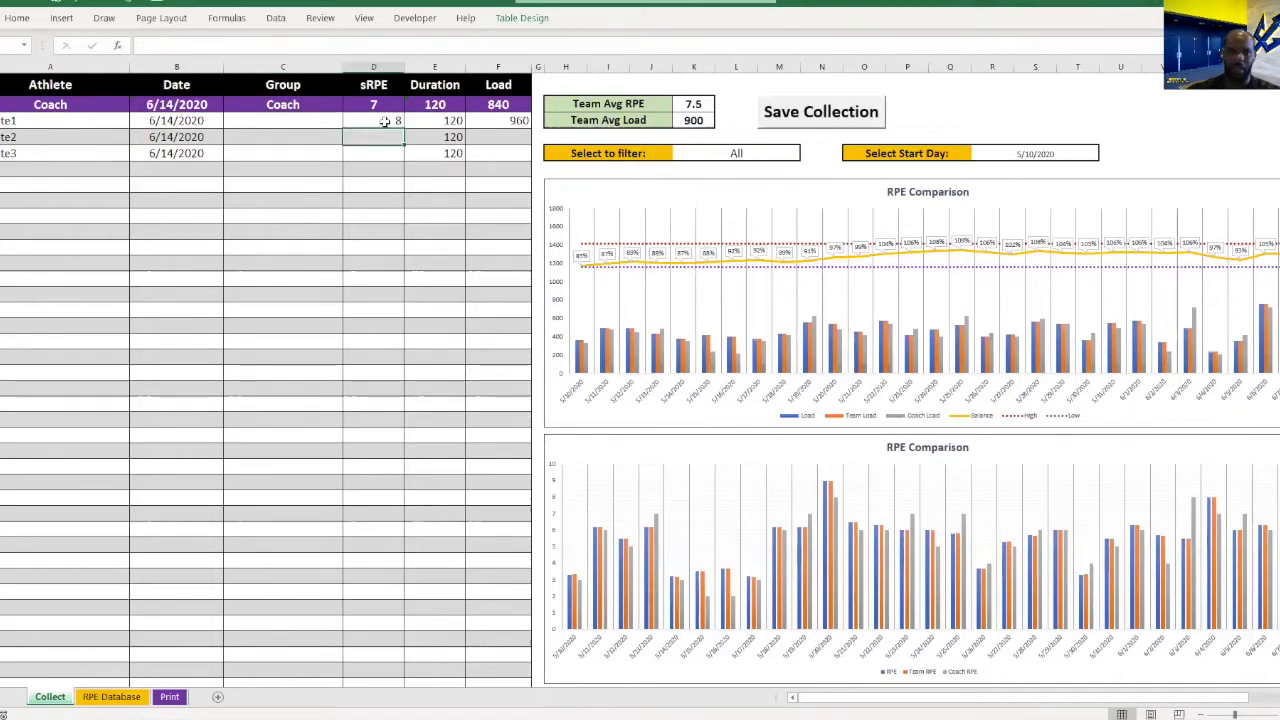
key(Return)
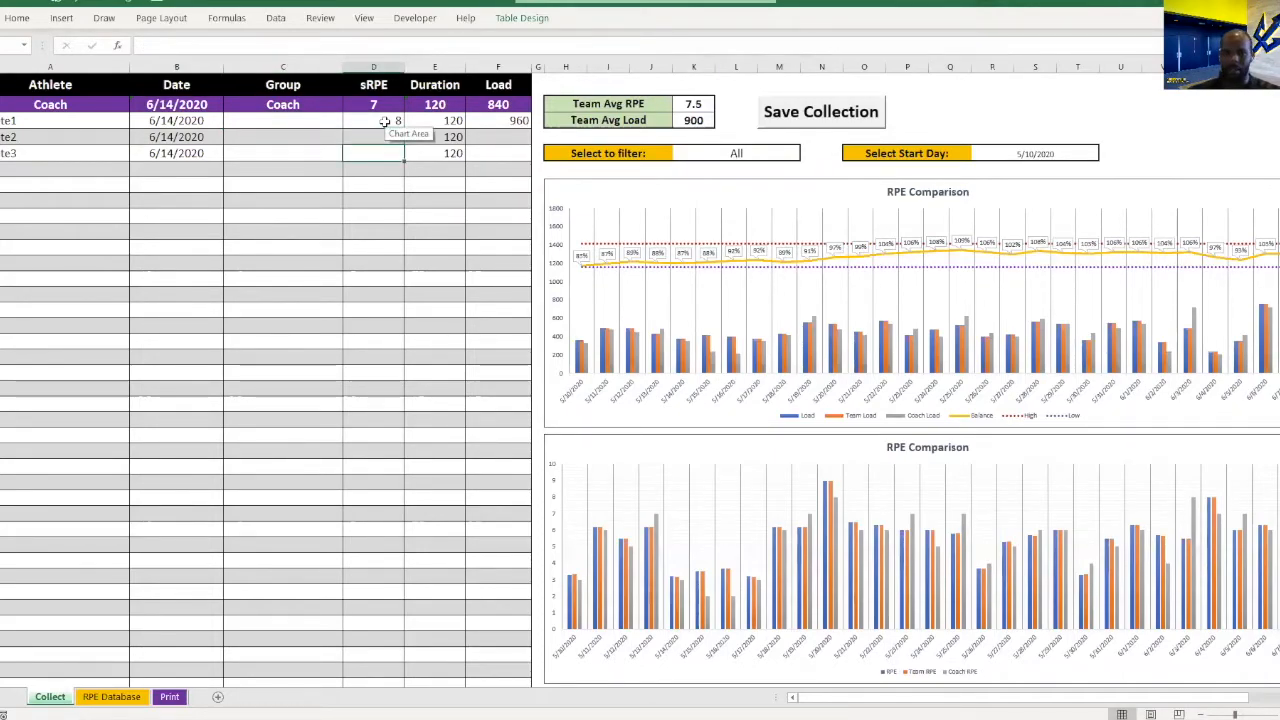
click(372, 133)
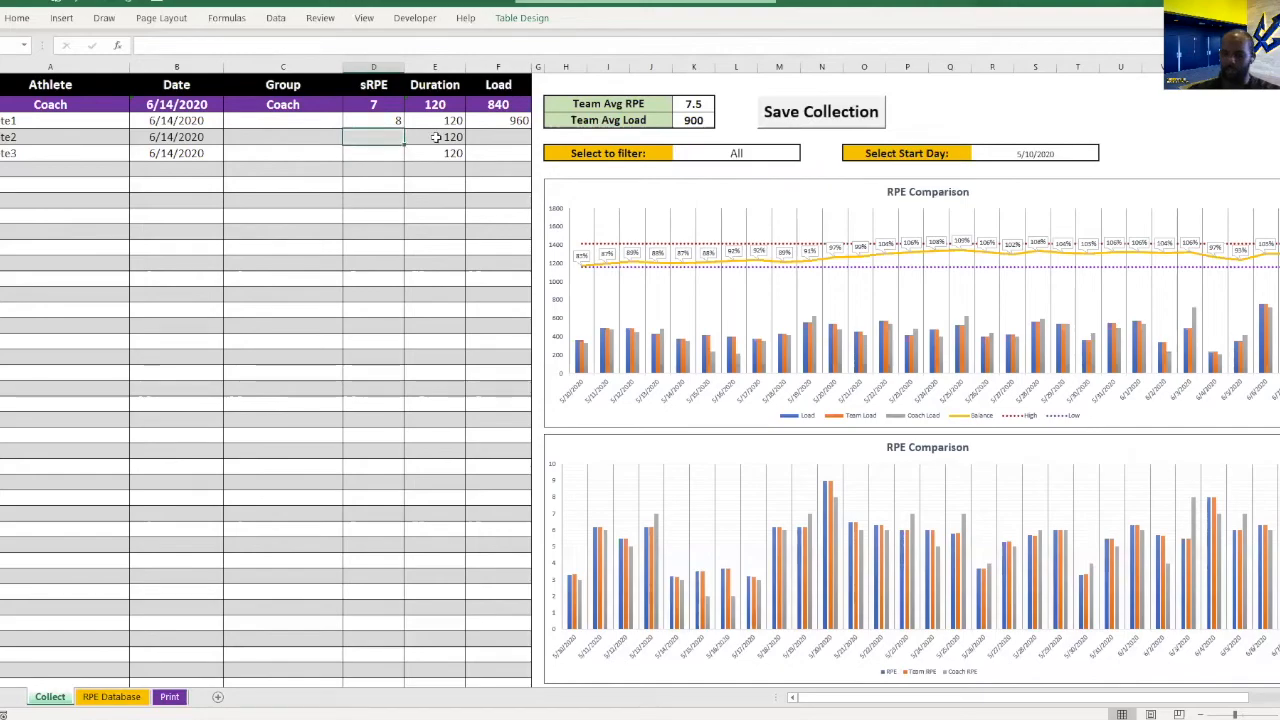
text(7)
key(Return)
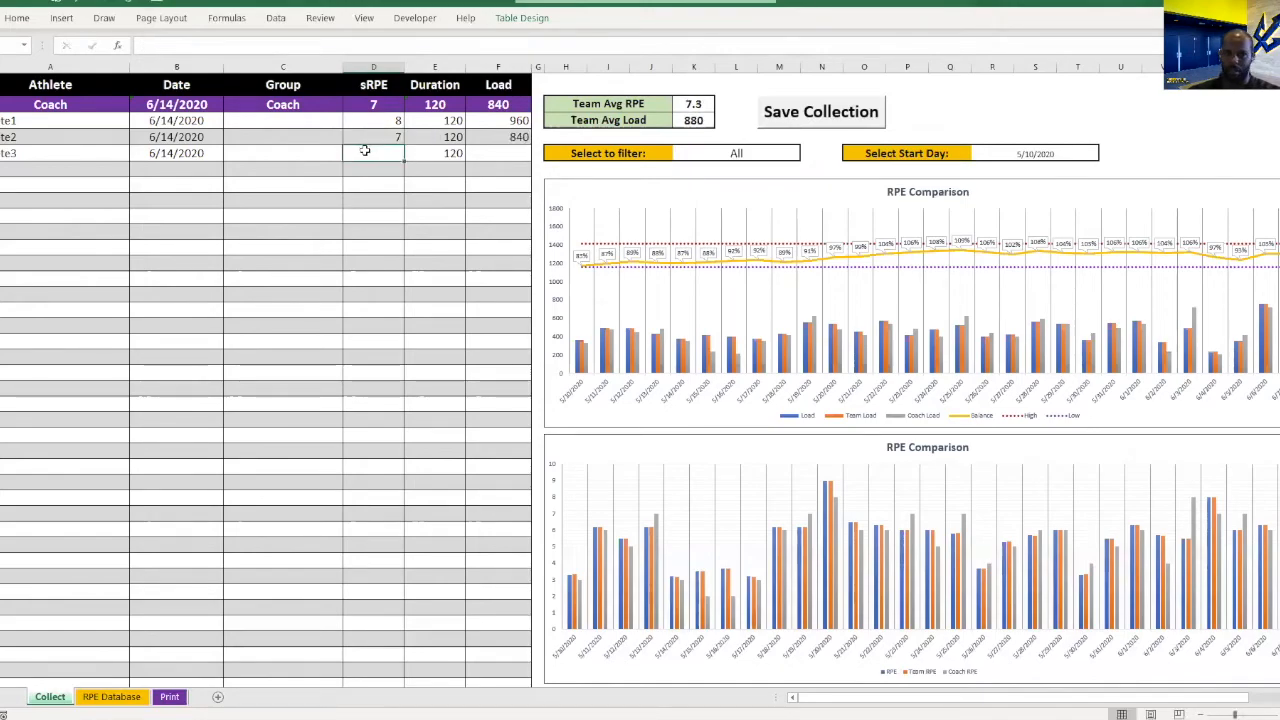
text(6)
click(420, 170)
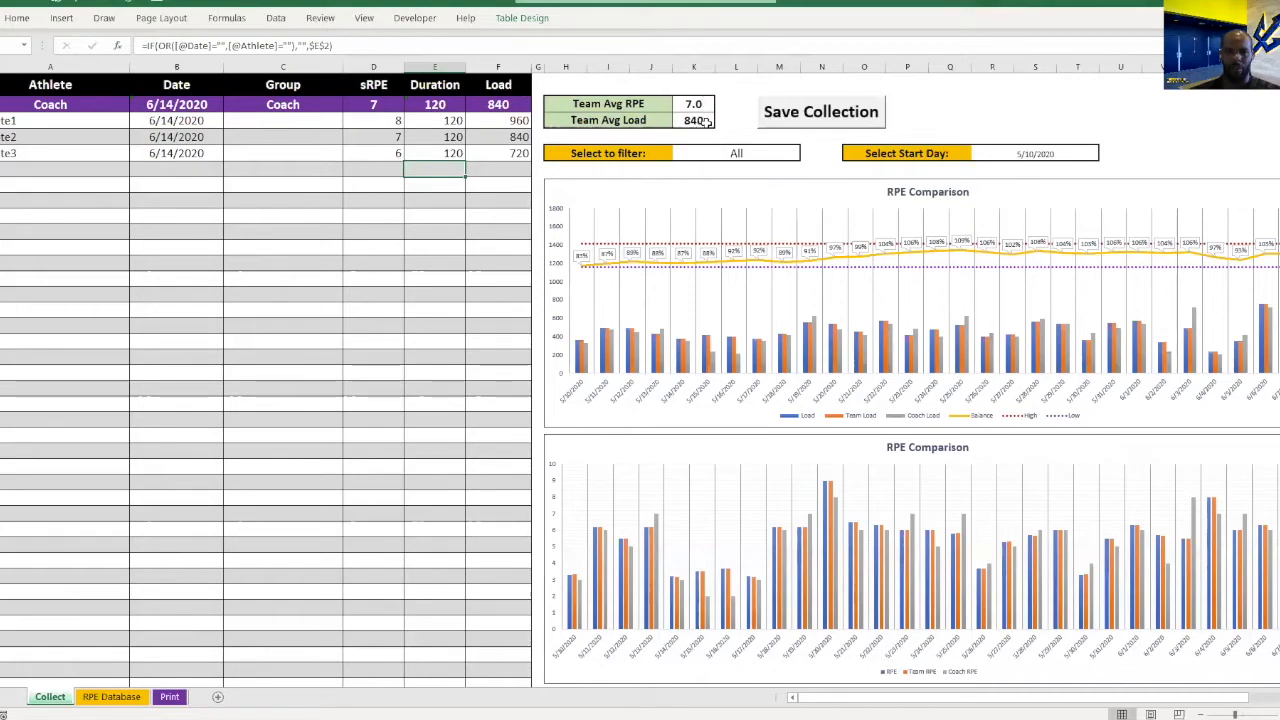
click(860, 112)
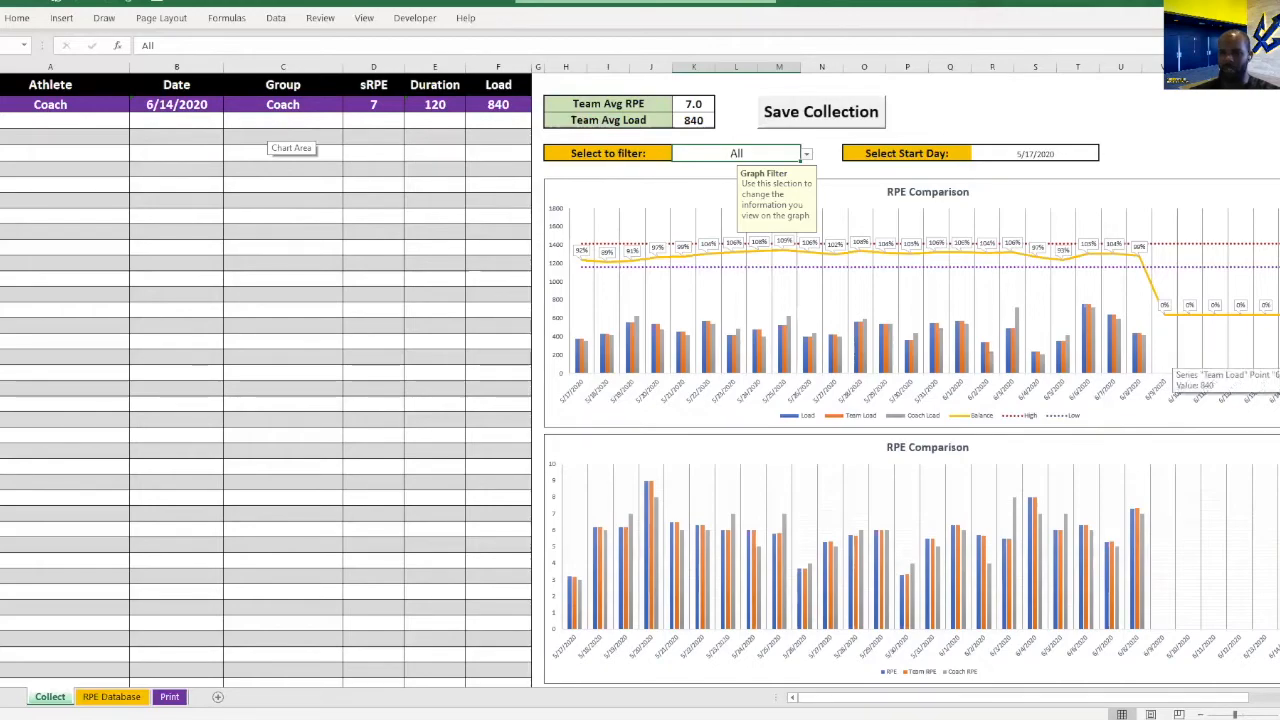
Filter the comparison charts by Athlete2, Athlete1 and Coach in turn, ending with Athlete3.
click(806, 154)
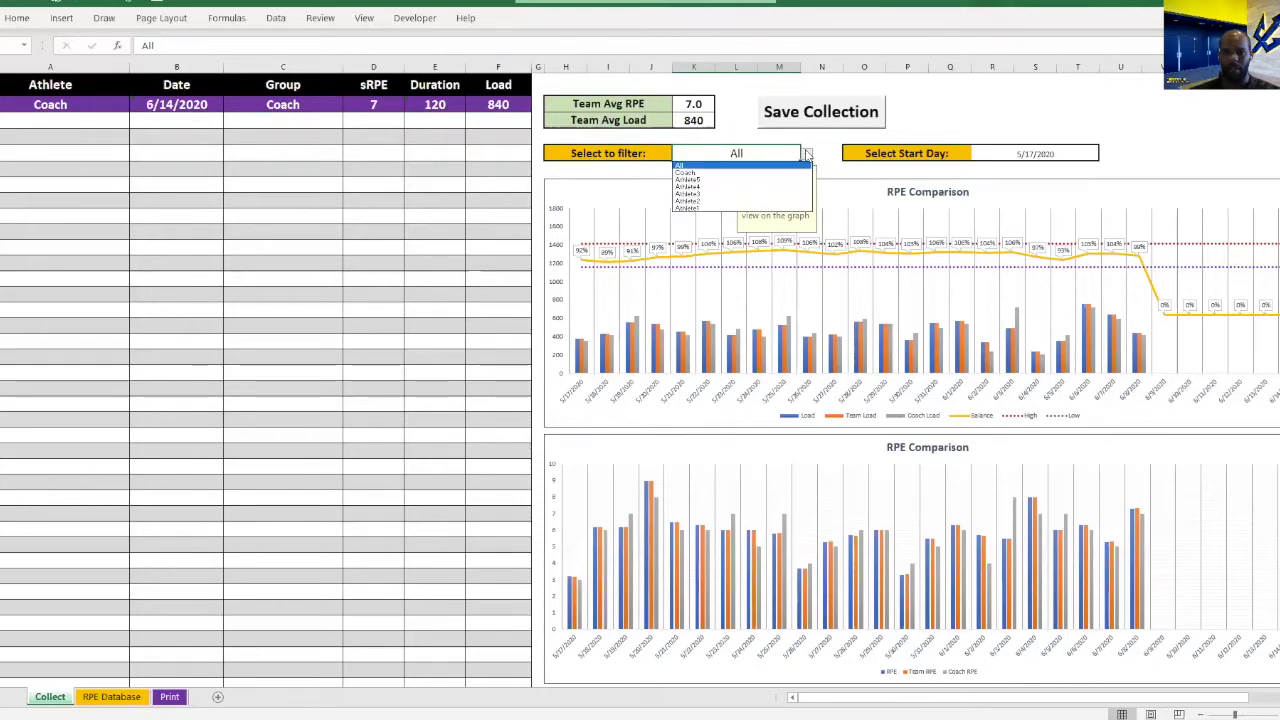
click(709, 200)
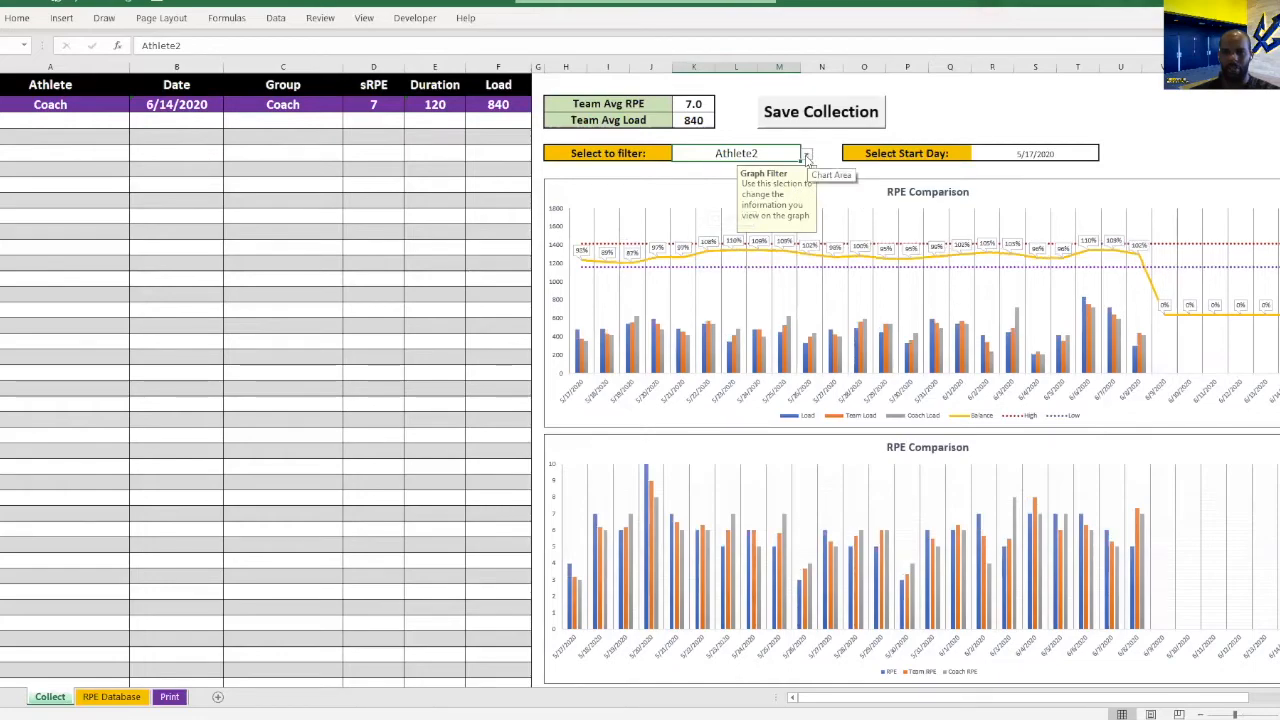
click(806, 154)
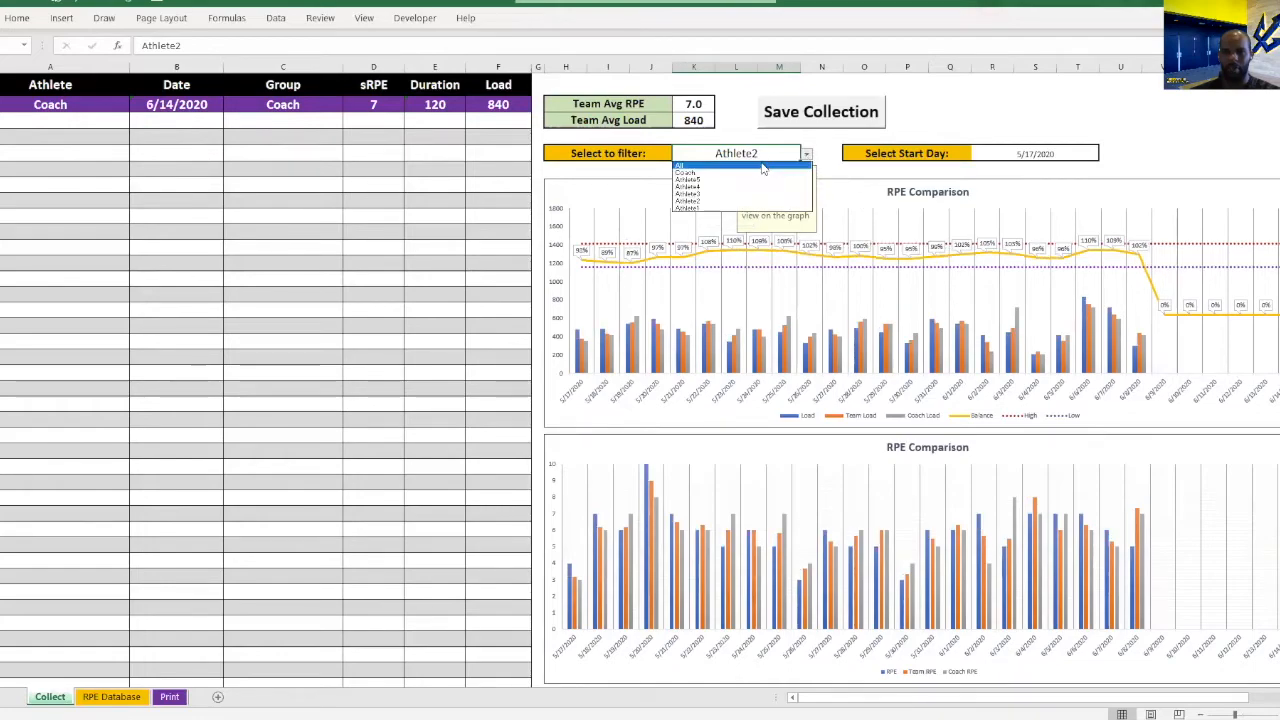
click(727, 210)
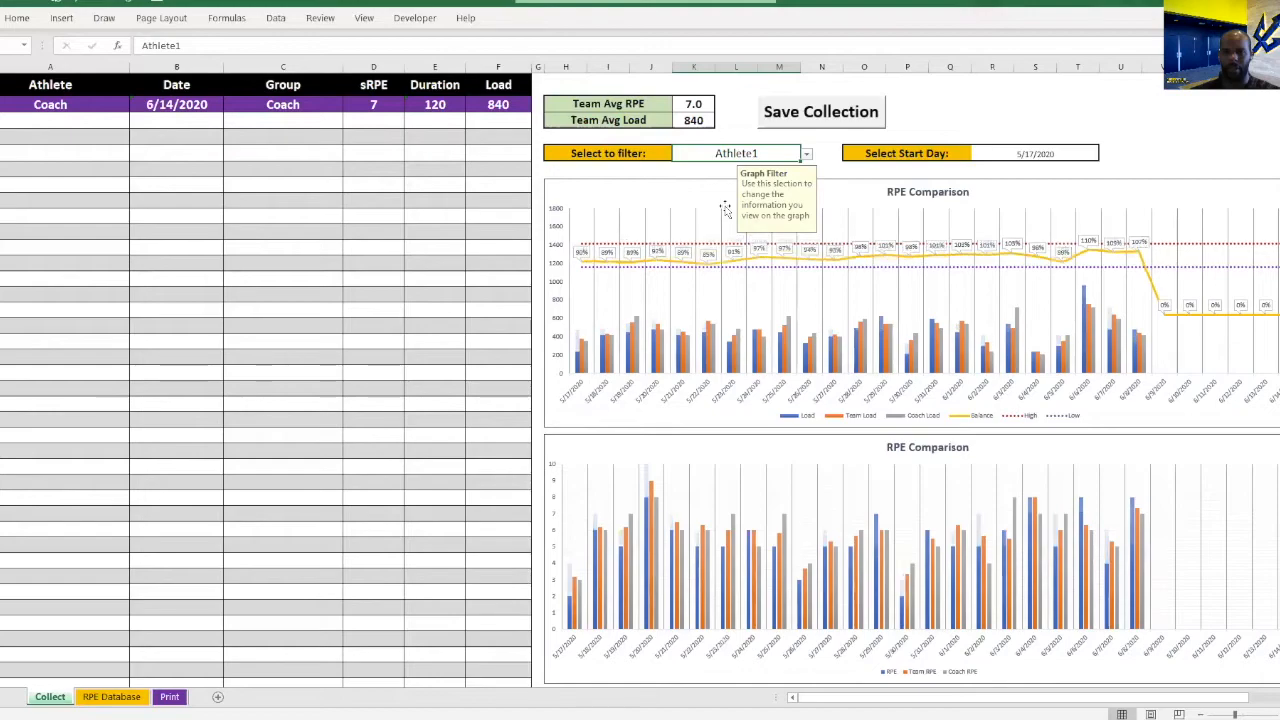
click(806, 155)
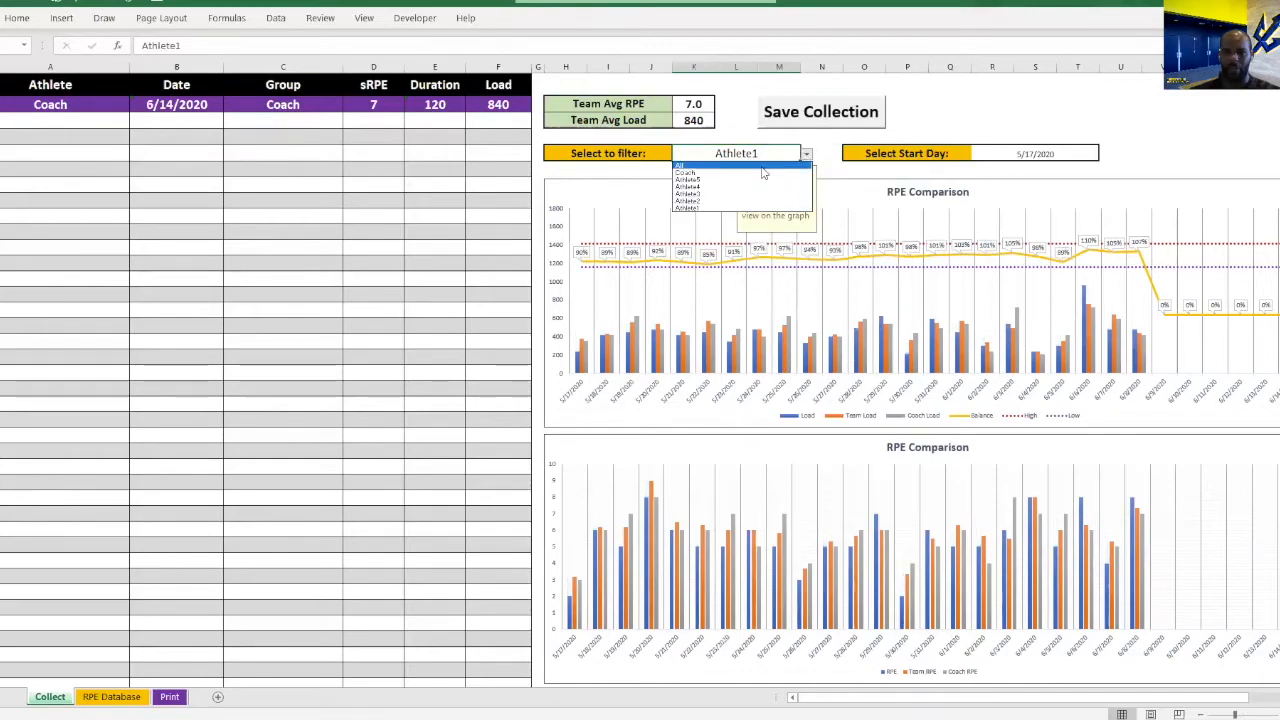
click(763, 172)
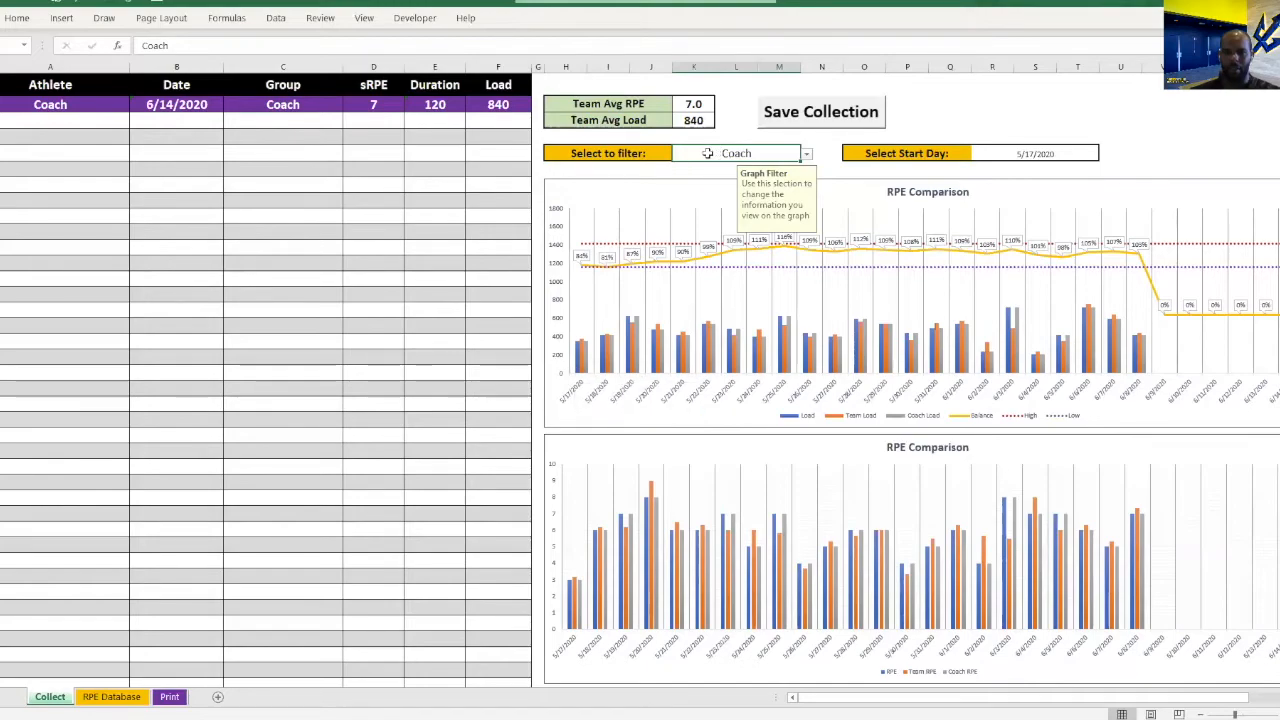
click(806, 154)
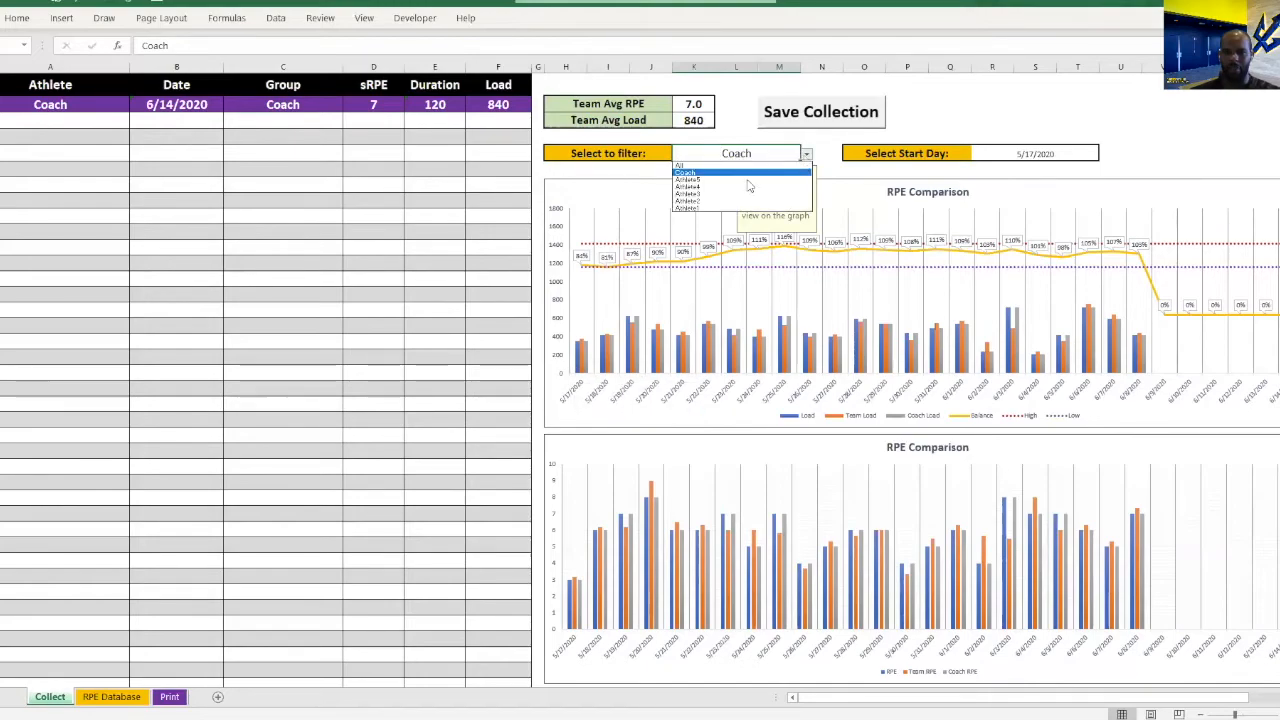
click(749, 193)
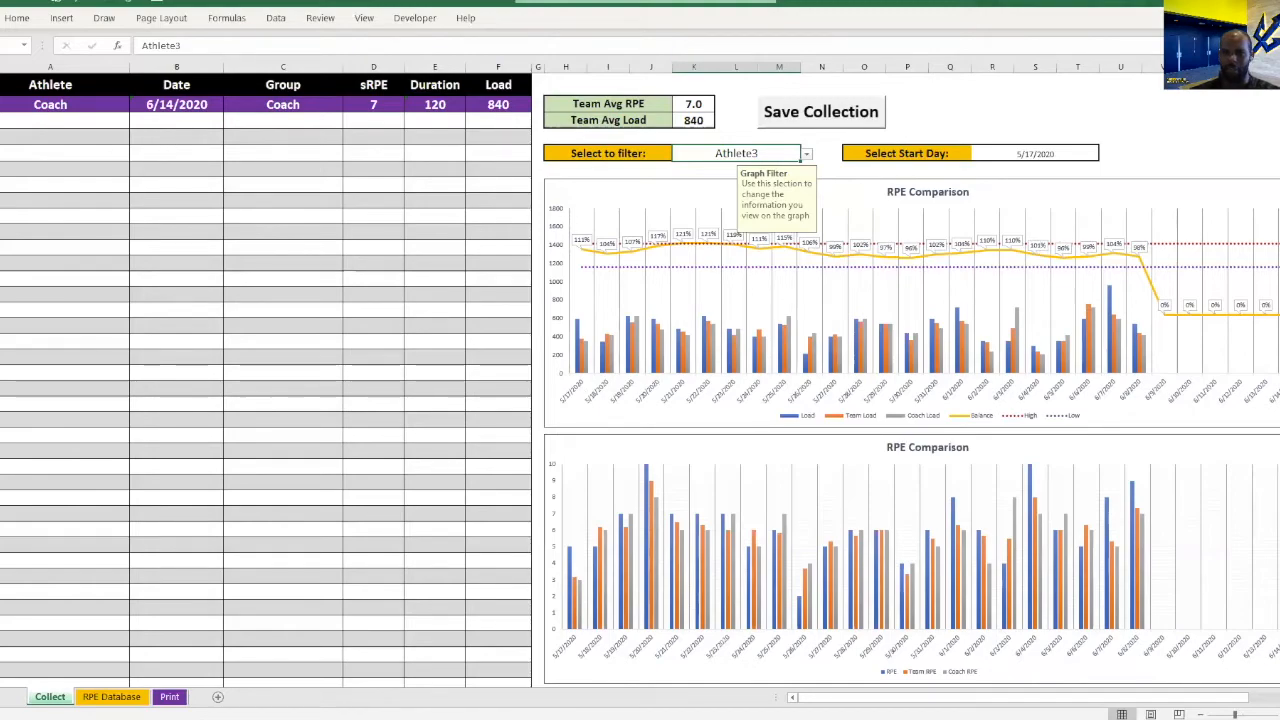
Set the start day of the comparison charts to 3/15/2020.
click(1040, 155)
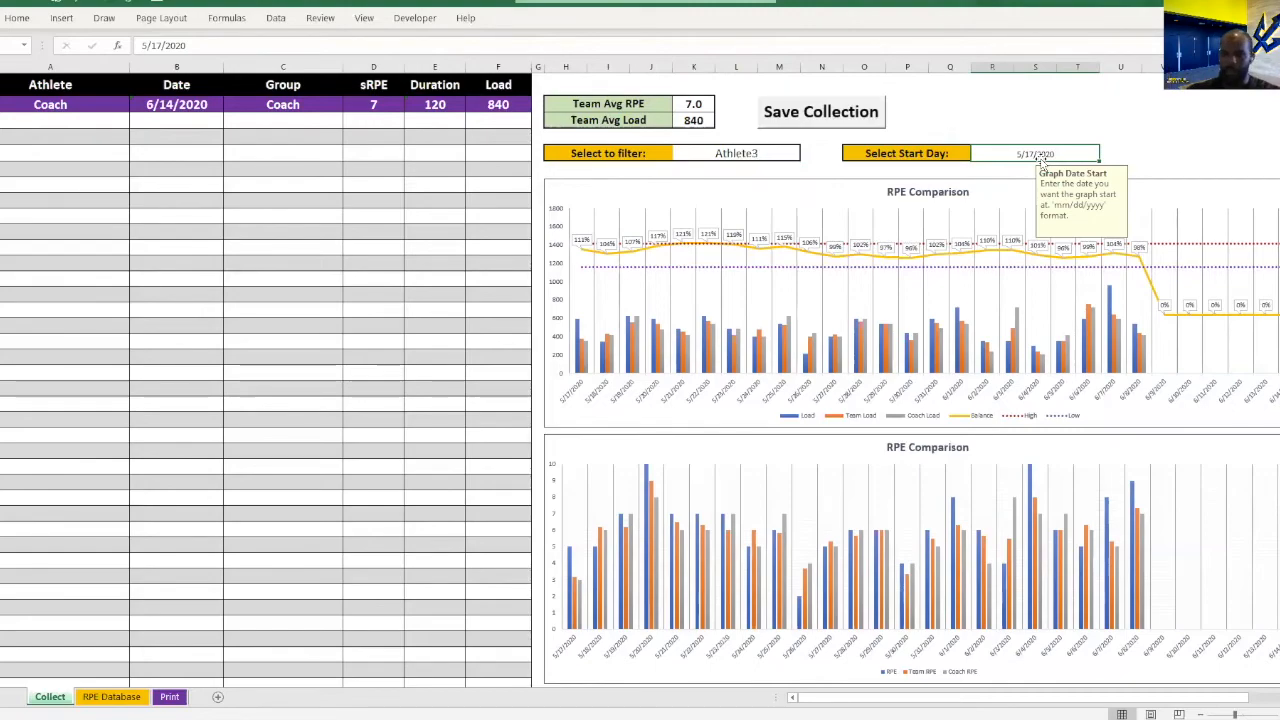
text(3/15/20)
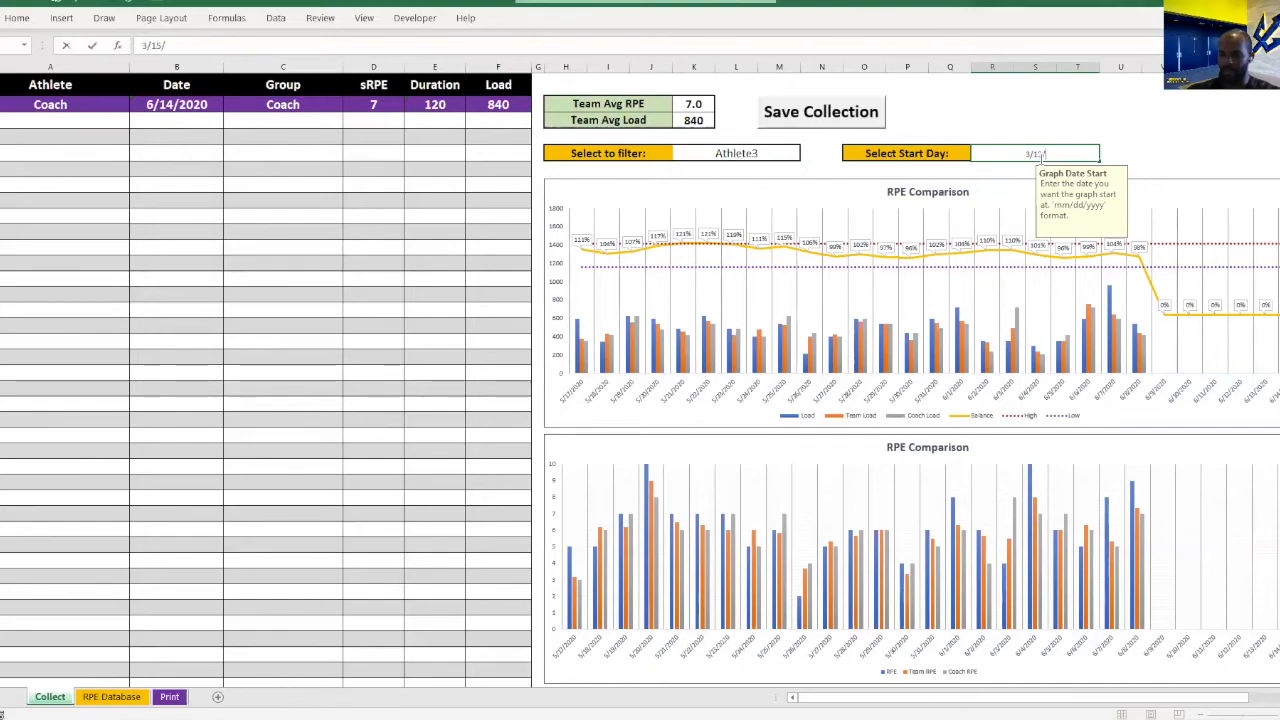
key(Return)
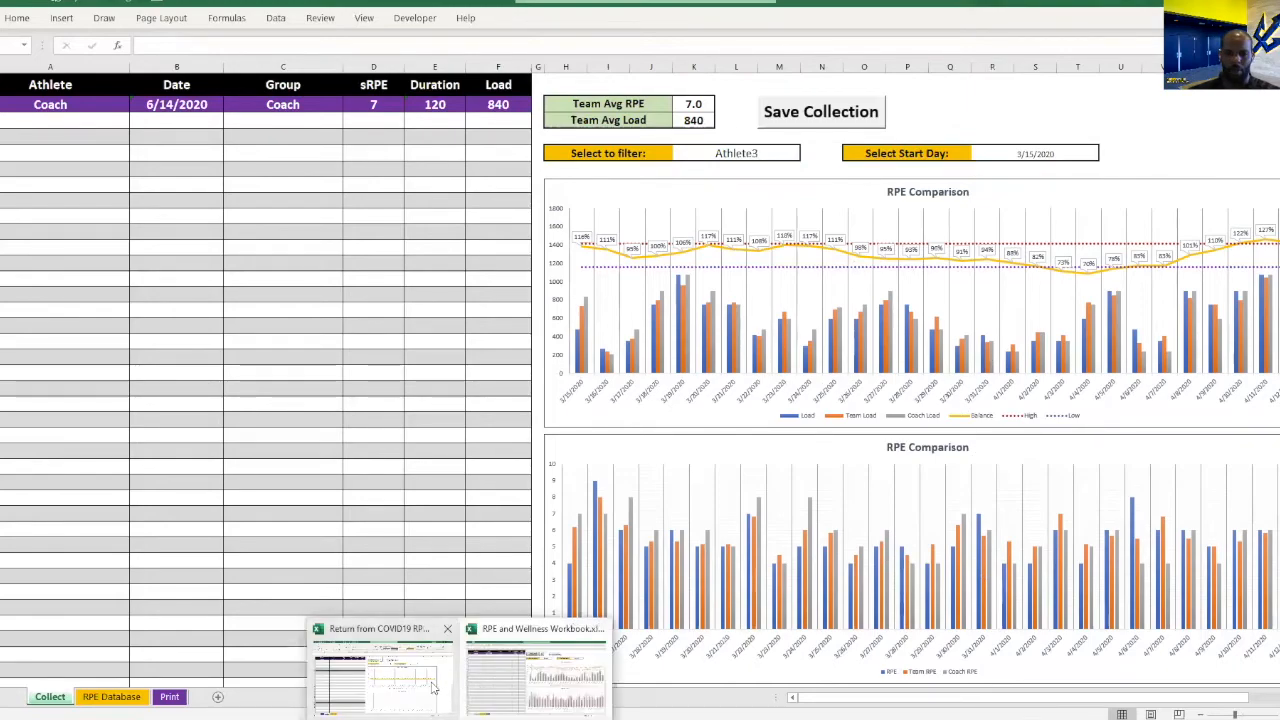
Switch to the Return from COVID19 workbook.
click(437, 688)
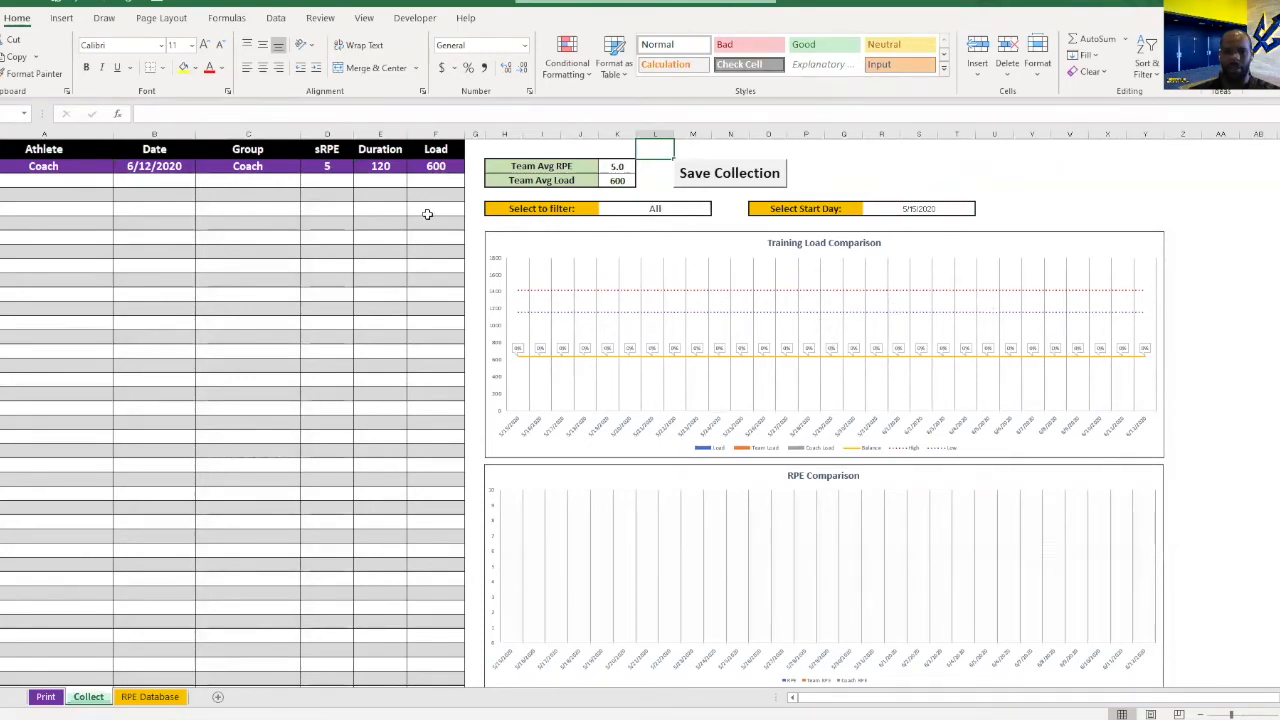
Enter Athlete1, Athlete2 and Athlete3 in the Athlete column below the Coach row of the Collect sheet.
click(67, 183)
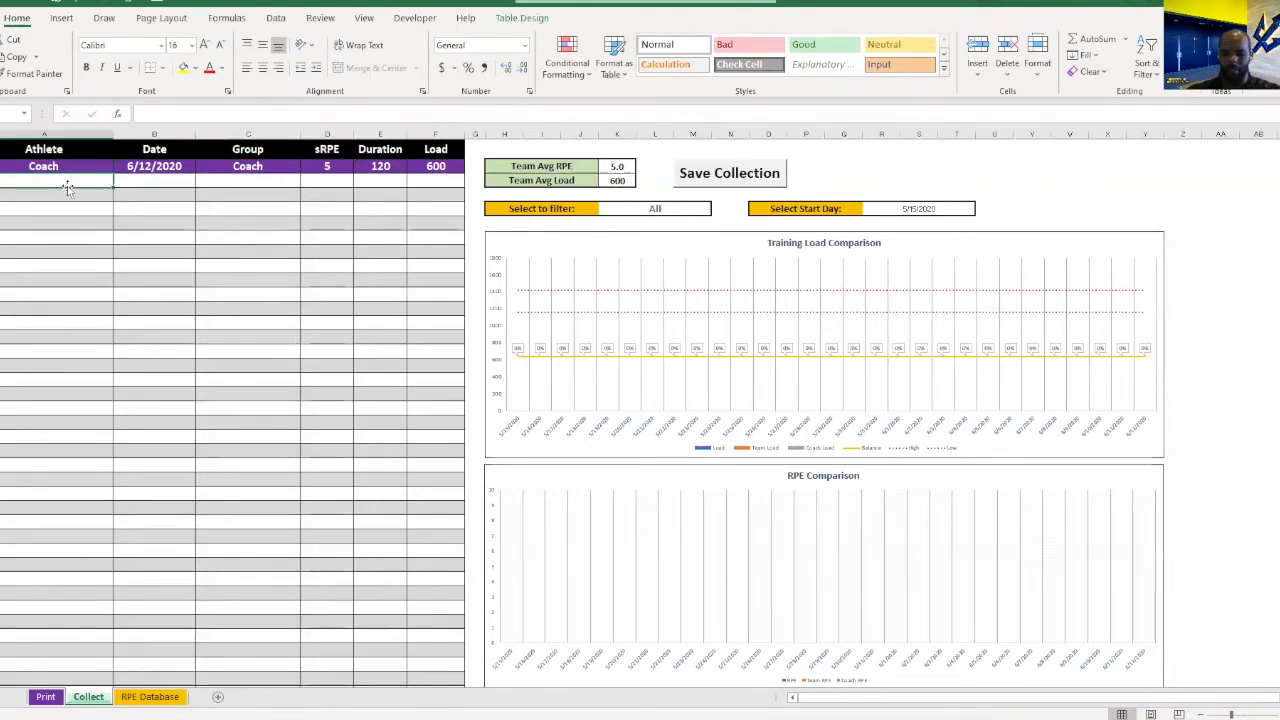
text(Athlete)
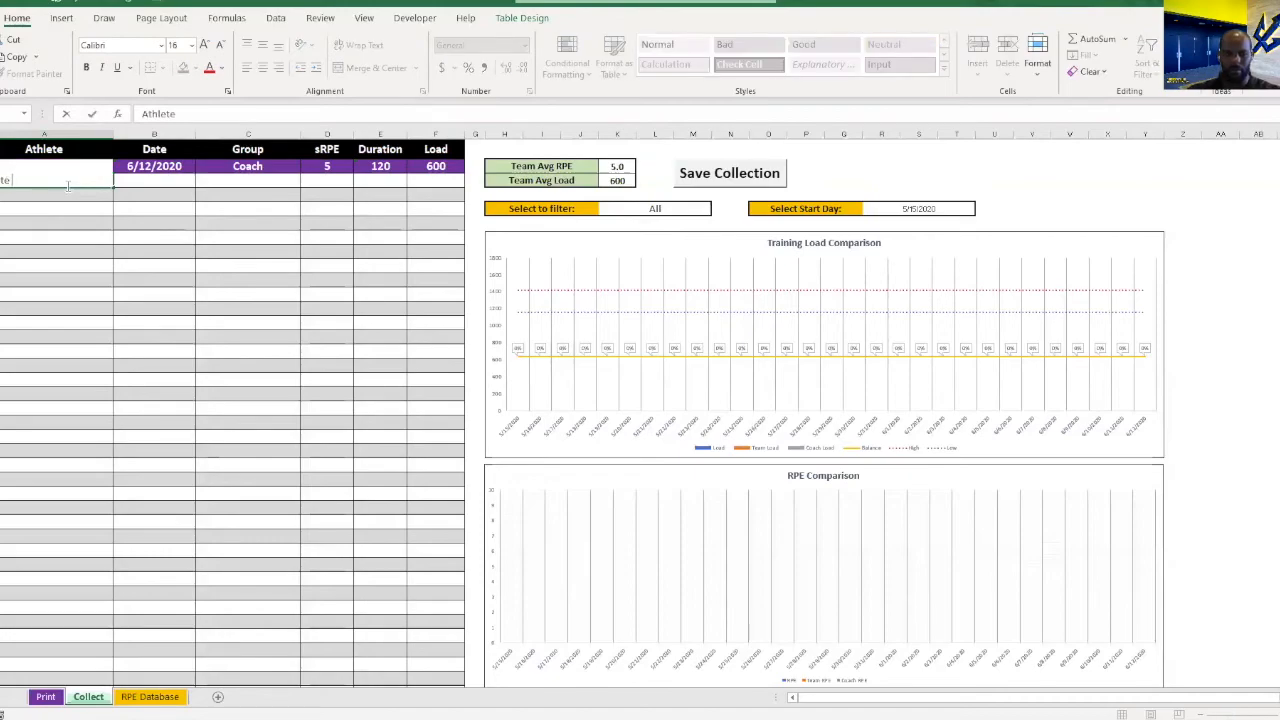
text(1)
key(Return)
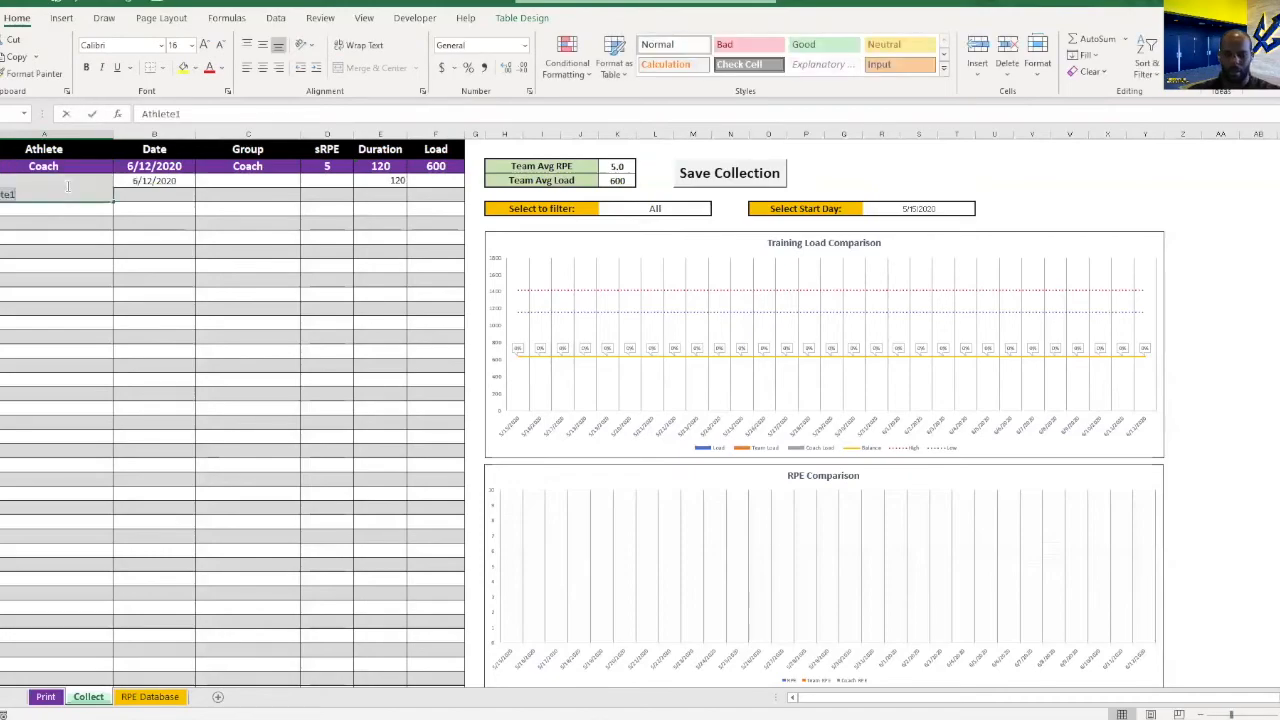
key(Return)
text(Athlet)
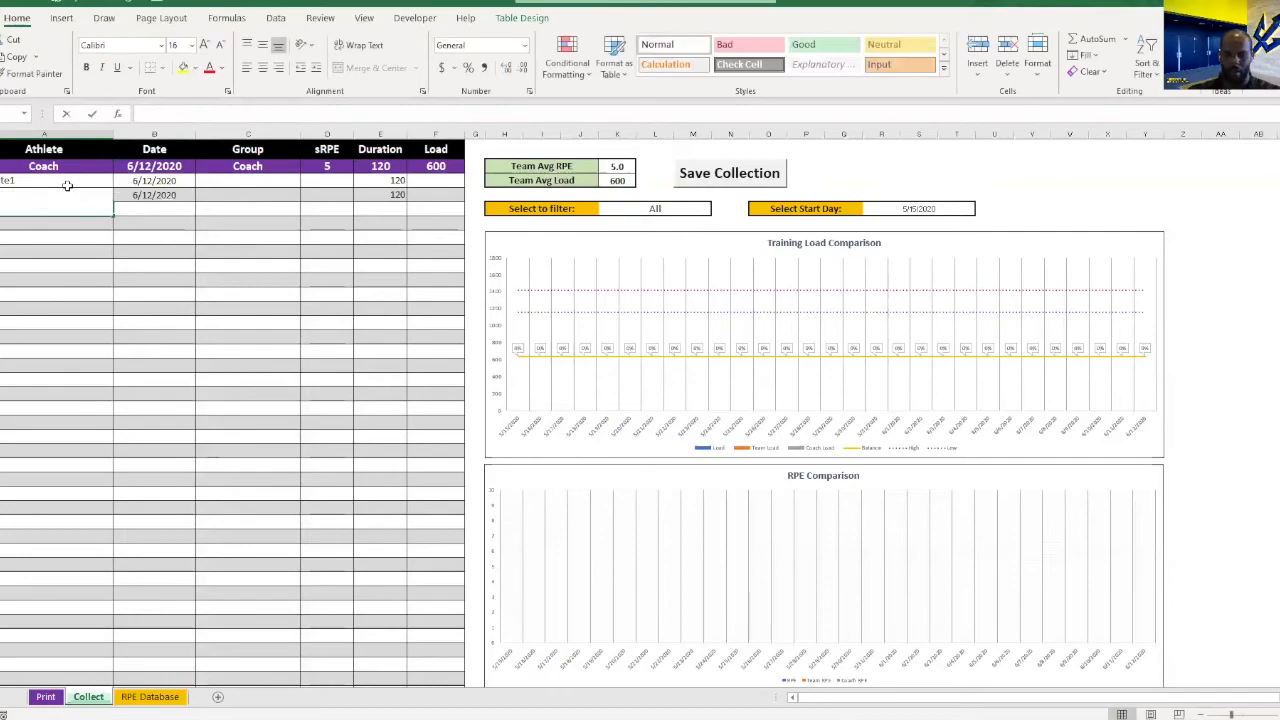
text(e3)
key(Return)
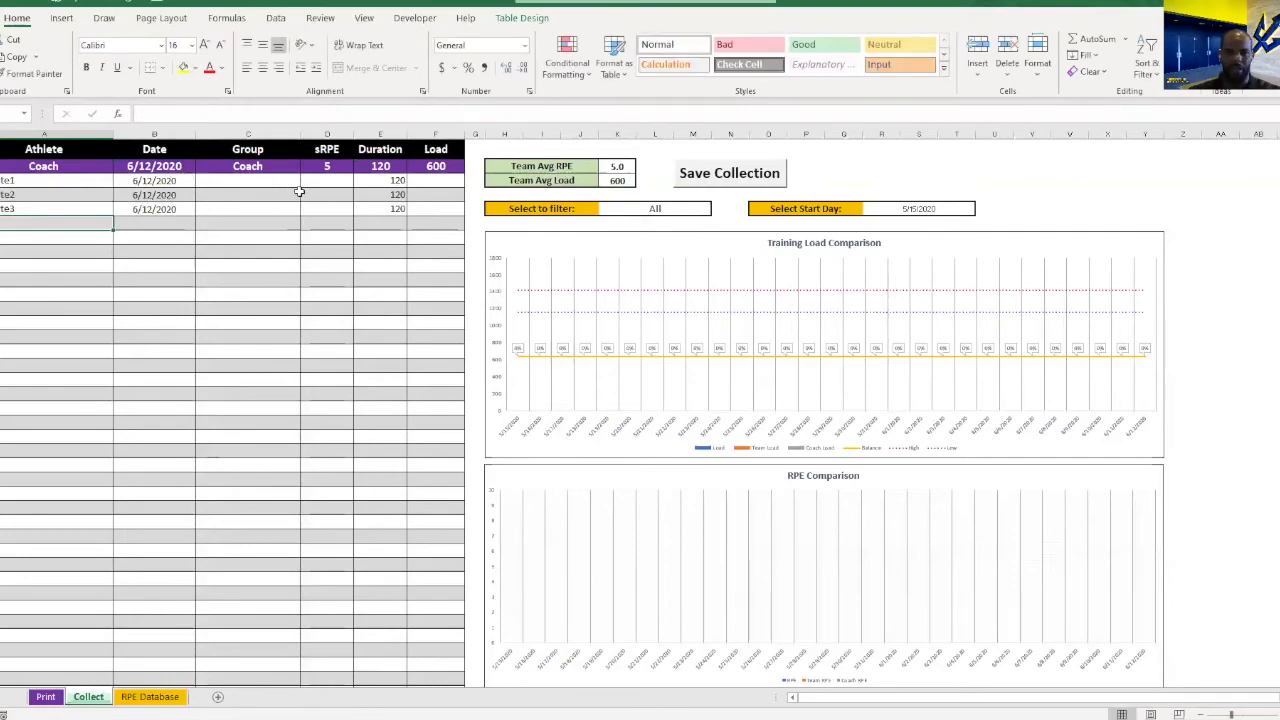
Give Athlete1, Athlete2 and Athlete3 sRPE scores of 6, 8 and 7, and save the collection.
click(268, 182)
click(315, 187)
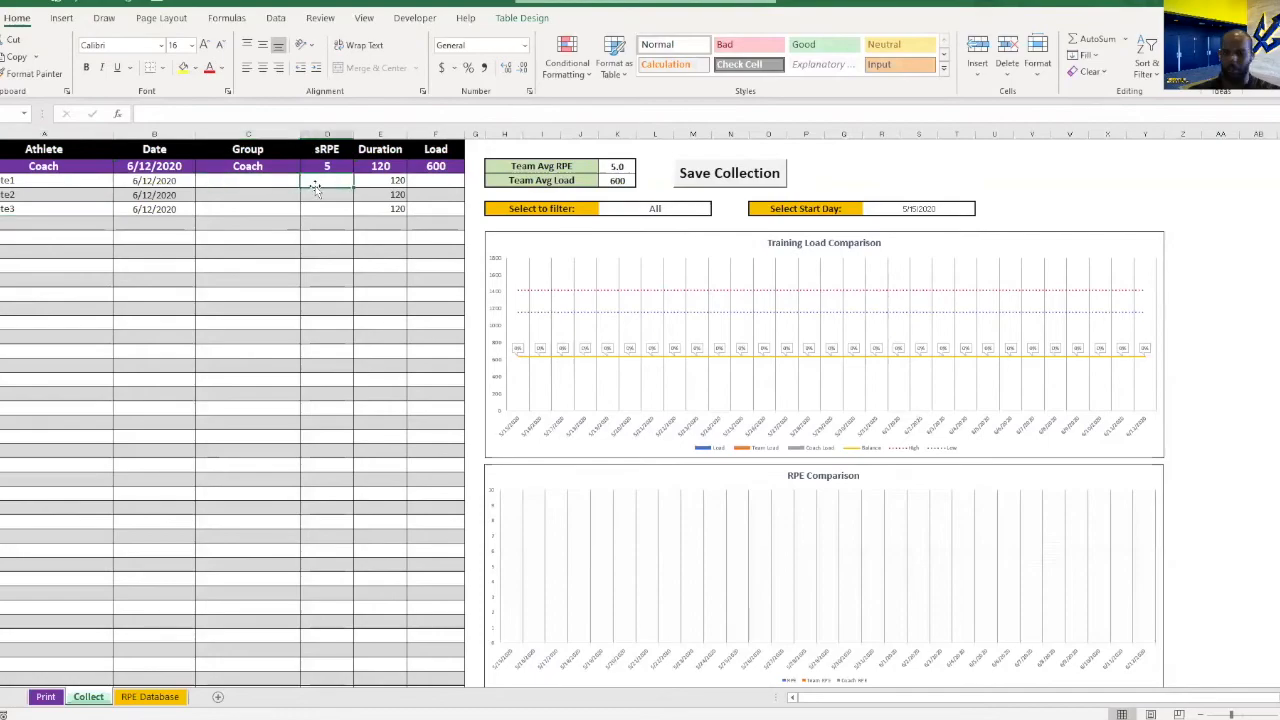
text(6)
key(Return)
text(8)
key(Return)
text(7)
key(Return)
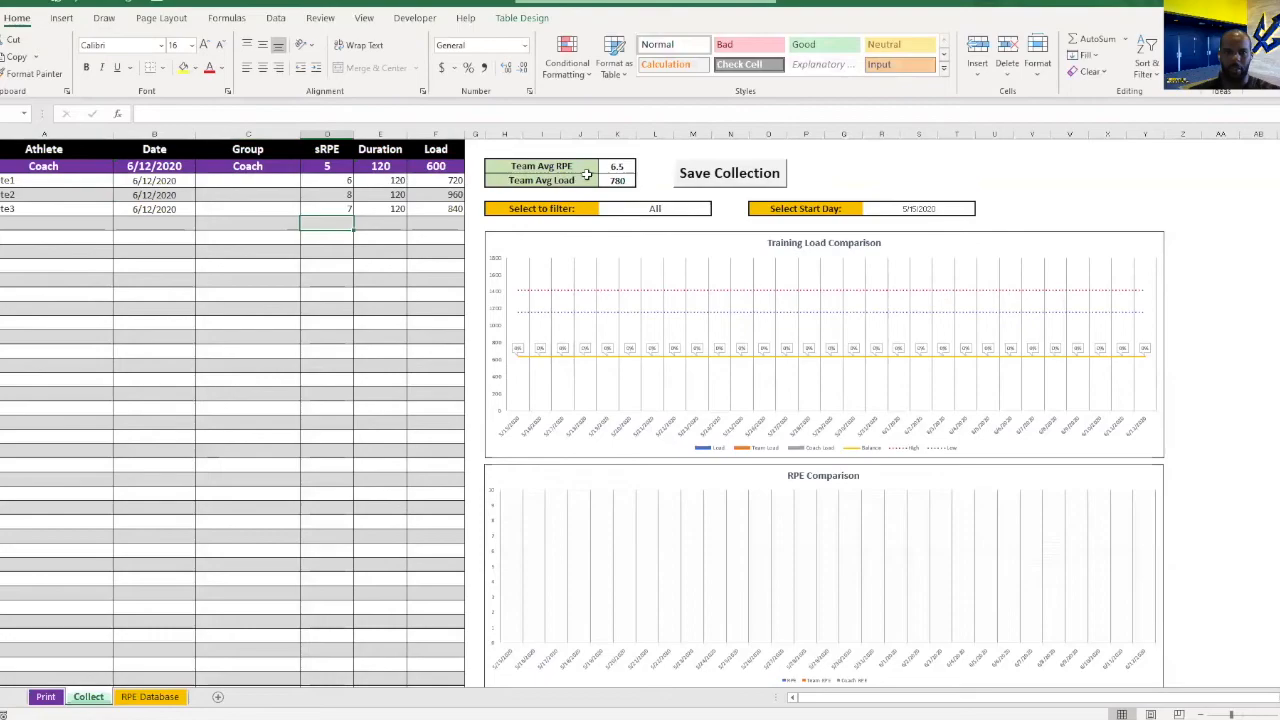
click(725, 175)
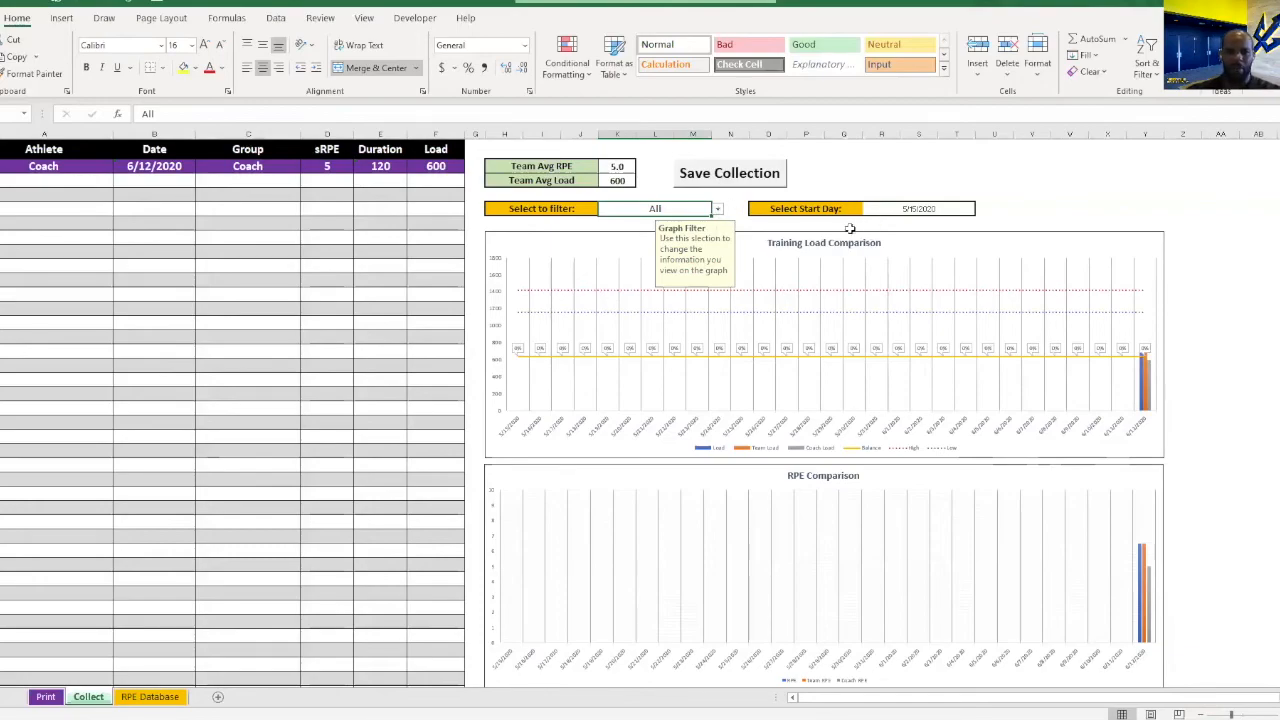
View the available filter choices for the comparison charts, keeping All selected.
click(717, 209)
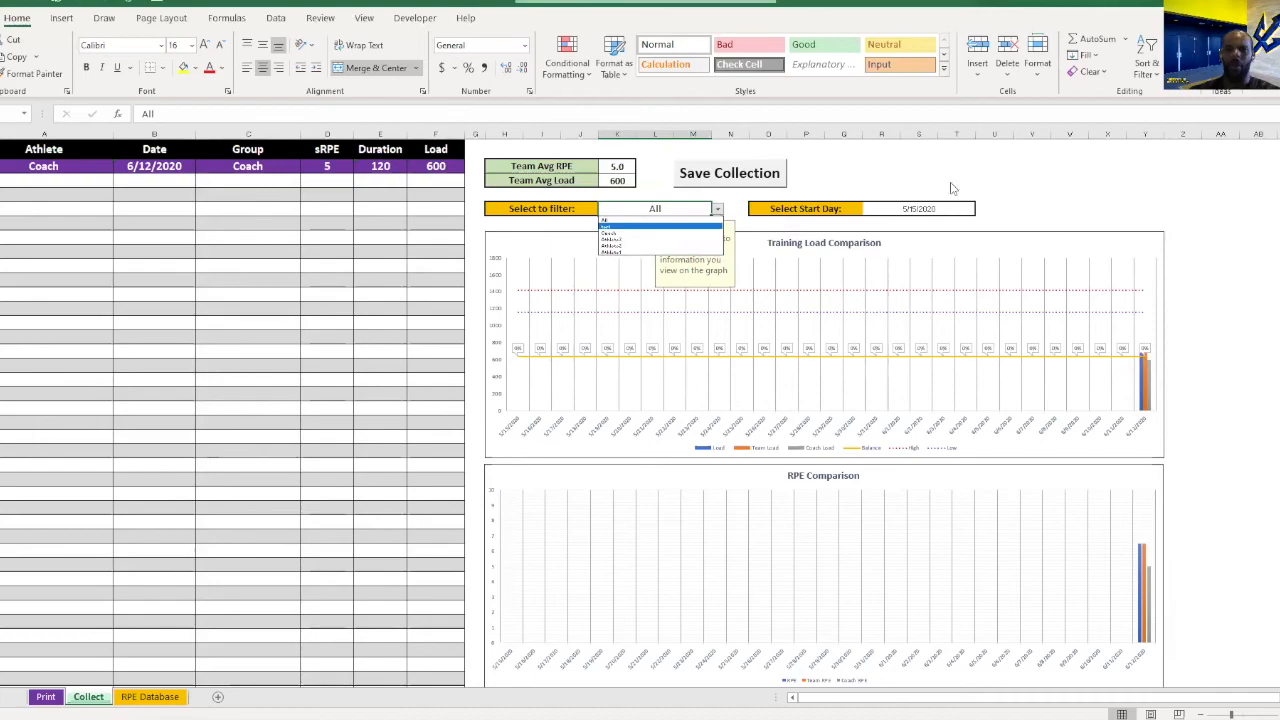
key(Escape)
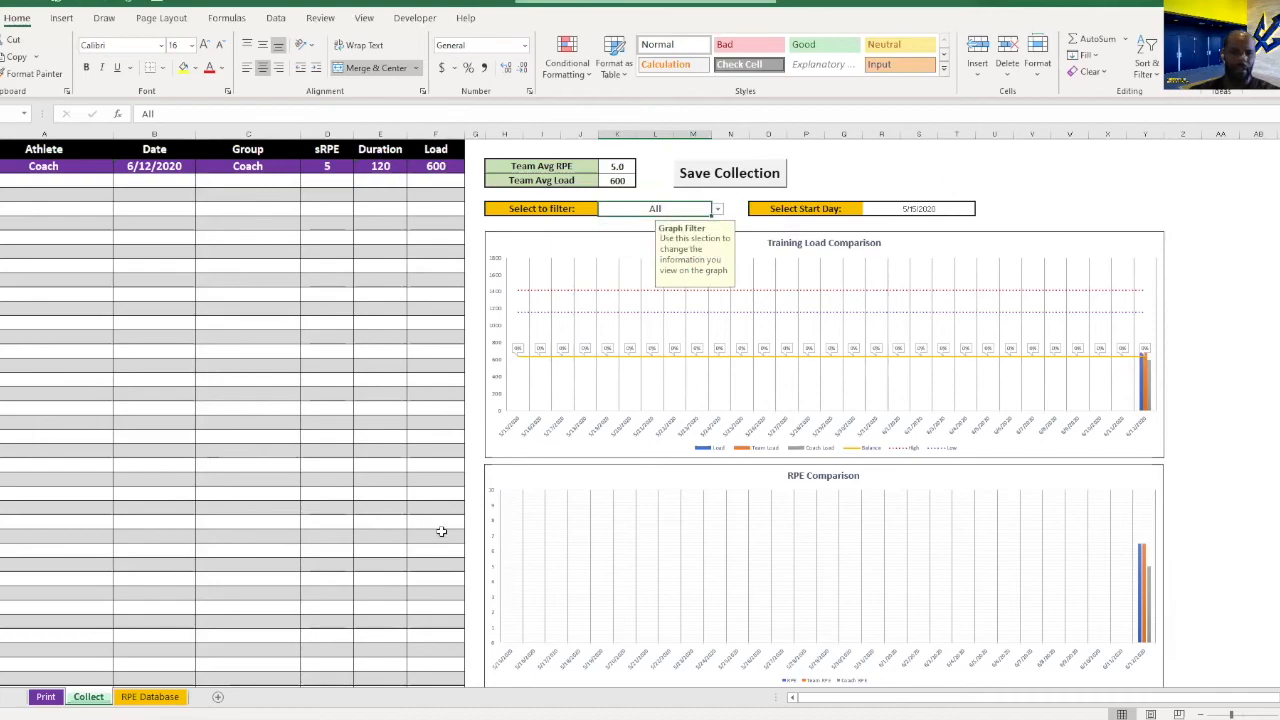
Set the RPE of Athlete3's 6/12/2020 record to 8 in the RPE Database sheet.
click(150, 696)
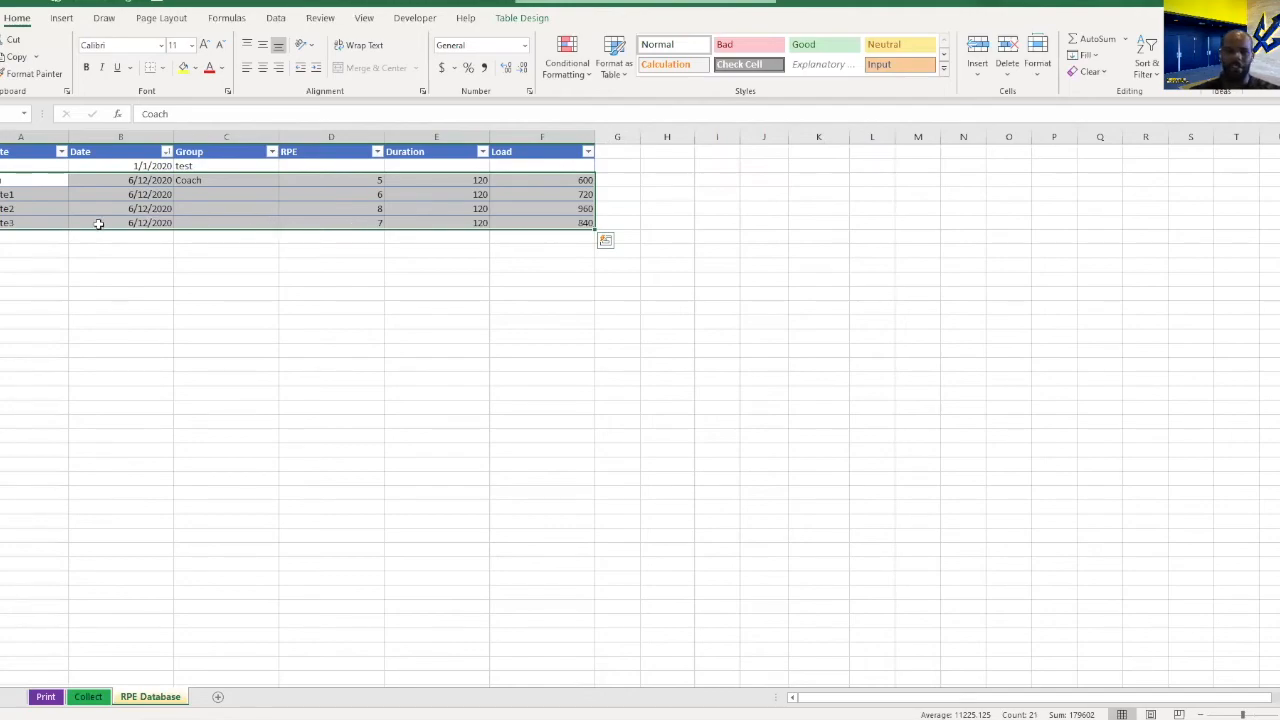
click(0, 223)
right_click(0, 223)
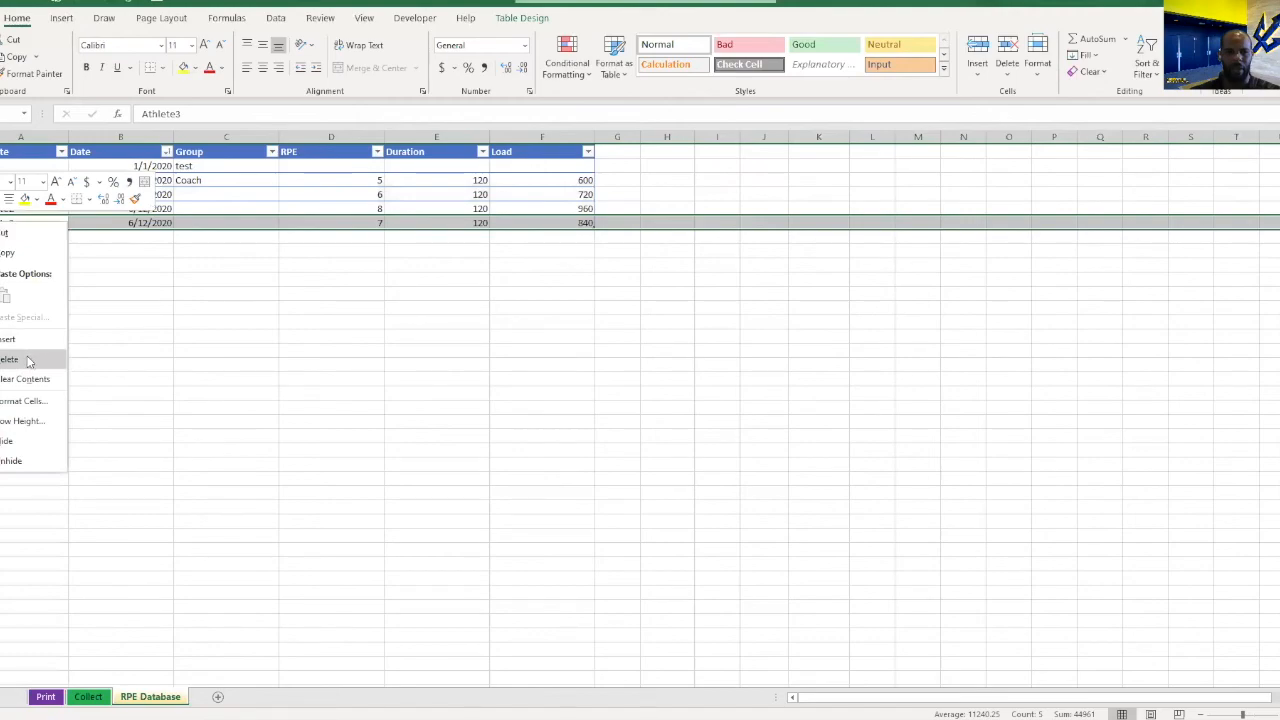
key(Escape)
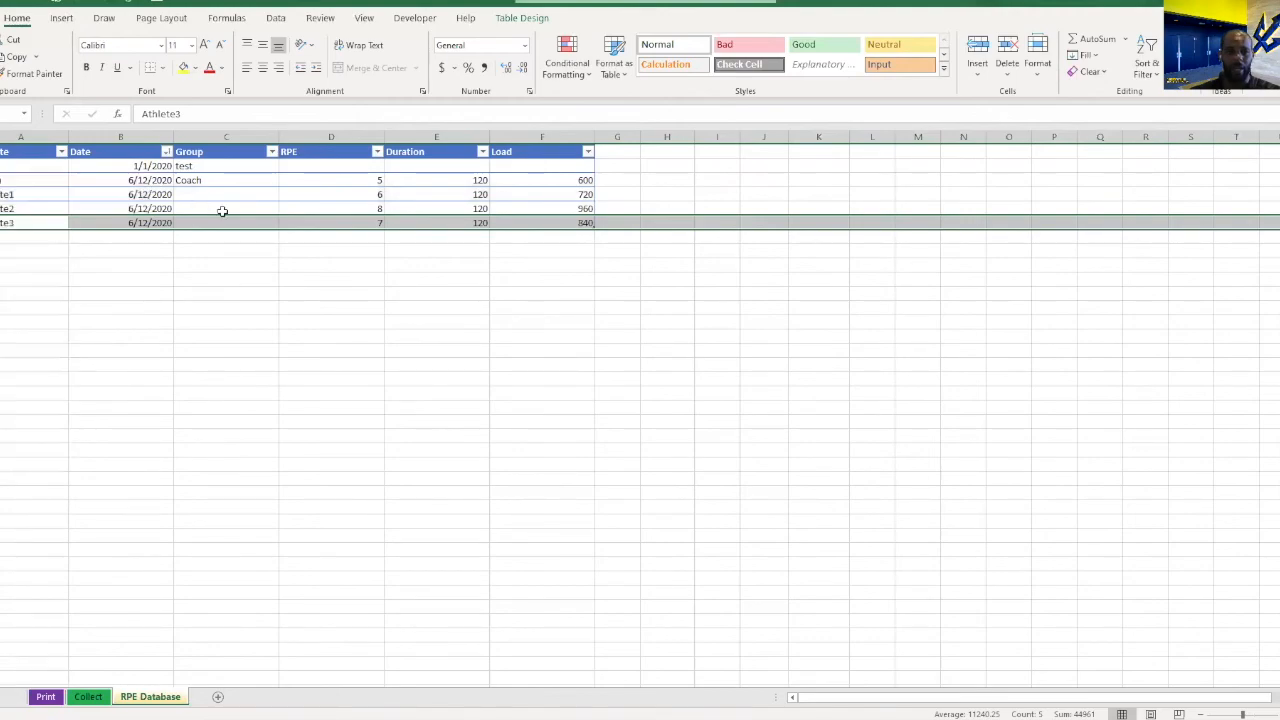
click(344, 221)
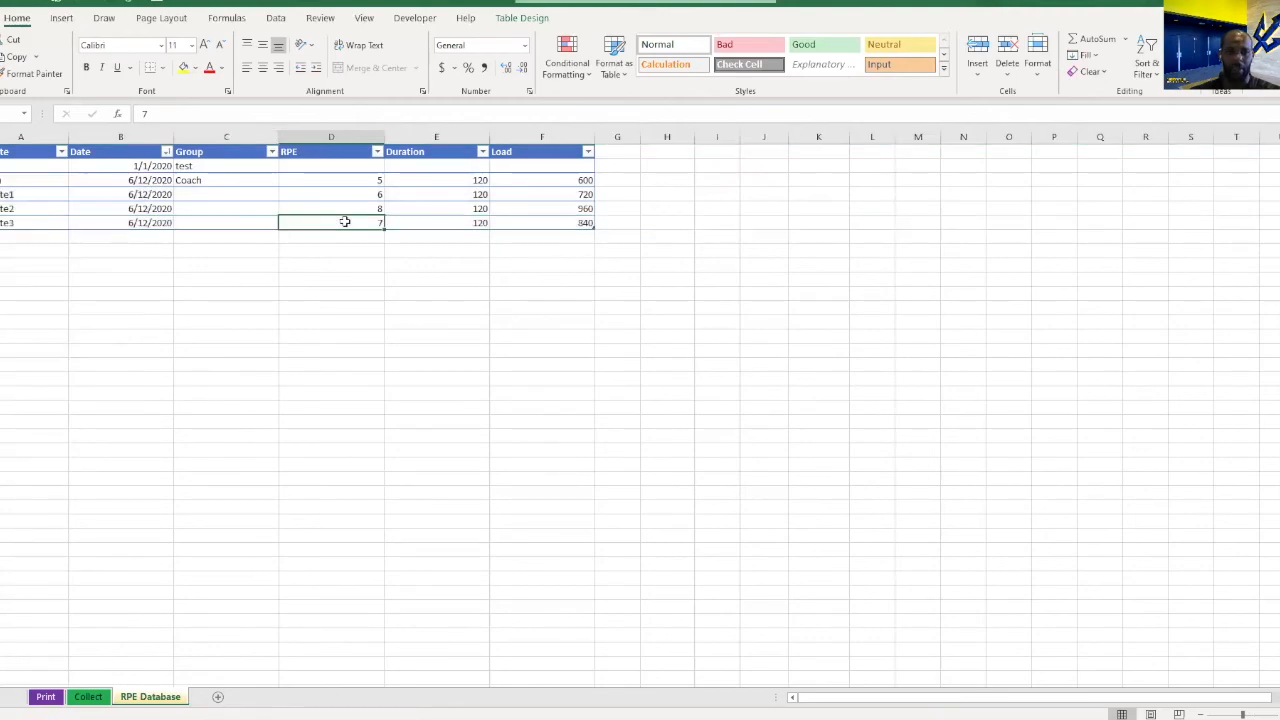
text(8)
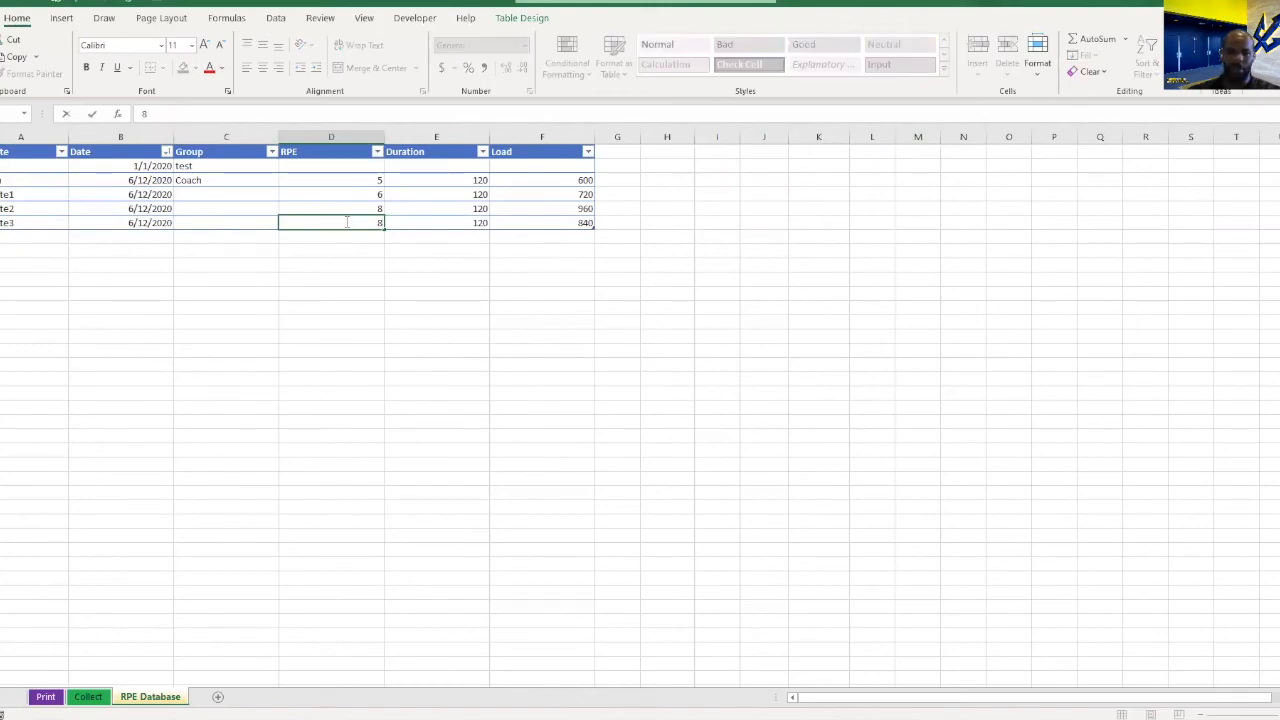
key(Return)
Delete the entire row of Athlete3's 6/12/2020 record from the RPE Database sheet.
click(3, 222)
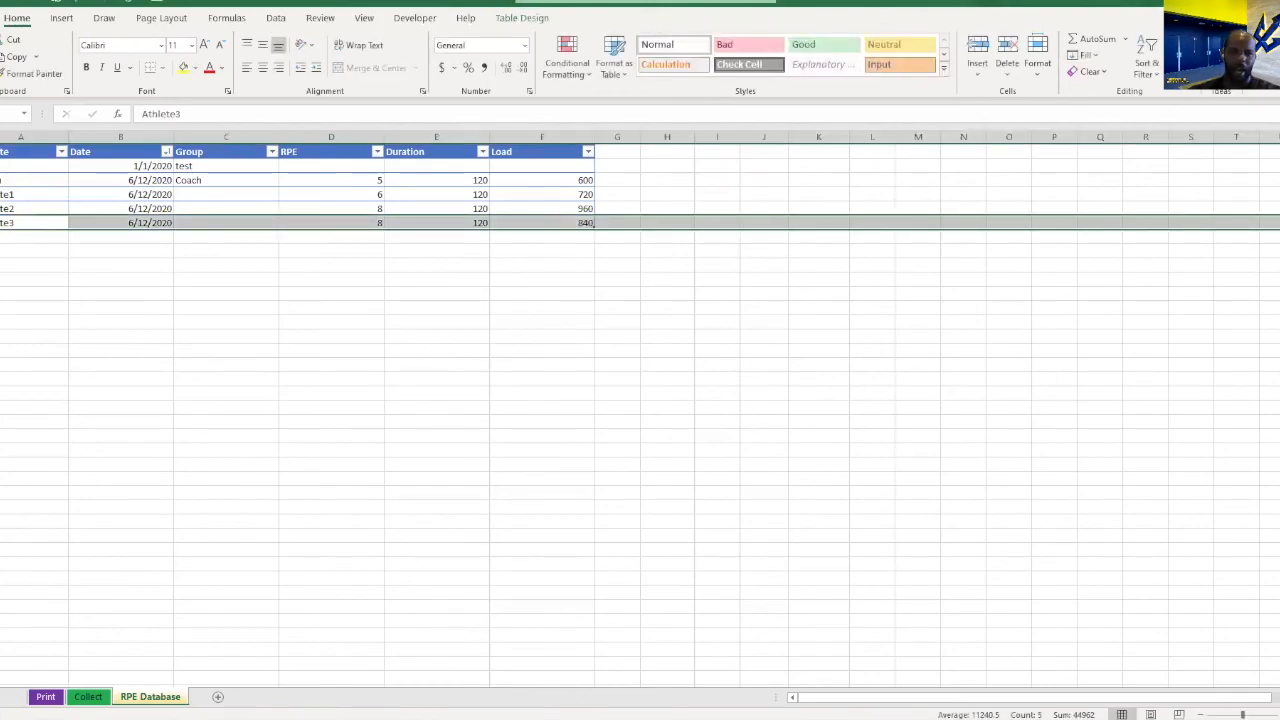
right_click(3, 222)
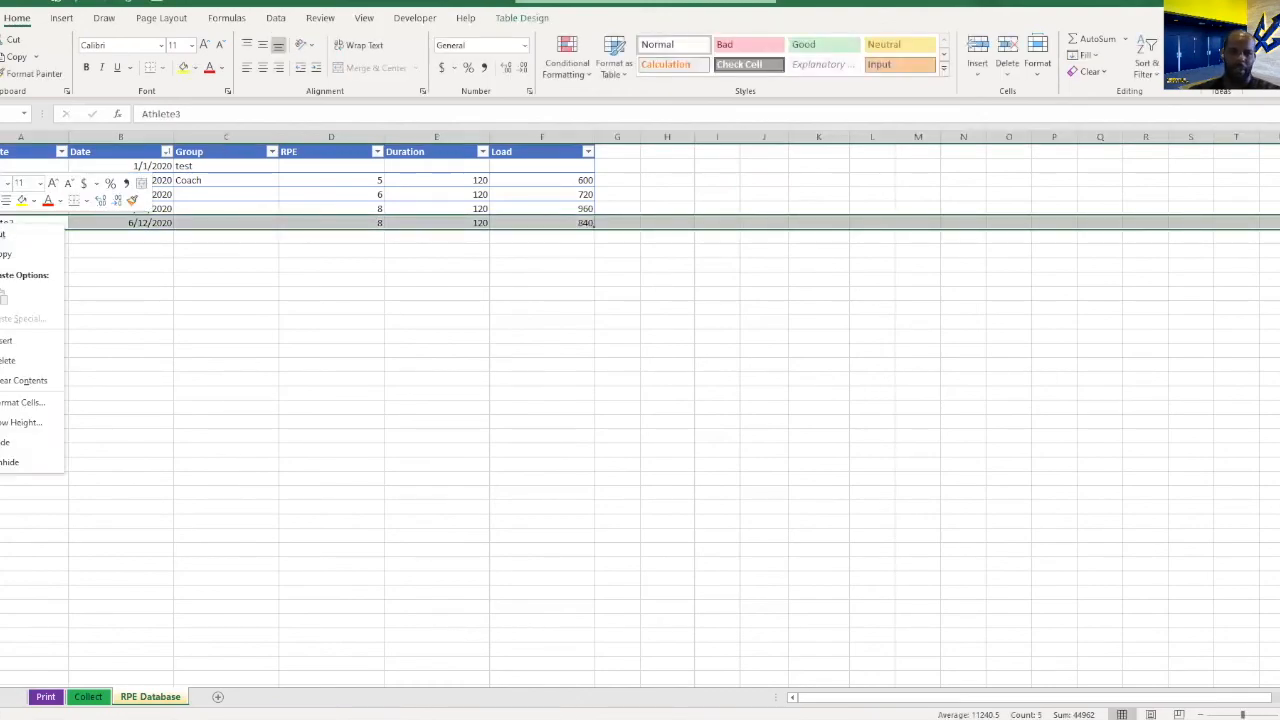
click(21, 361)
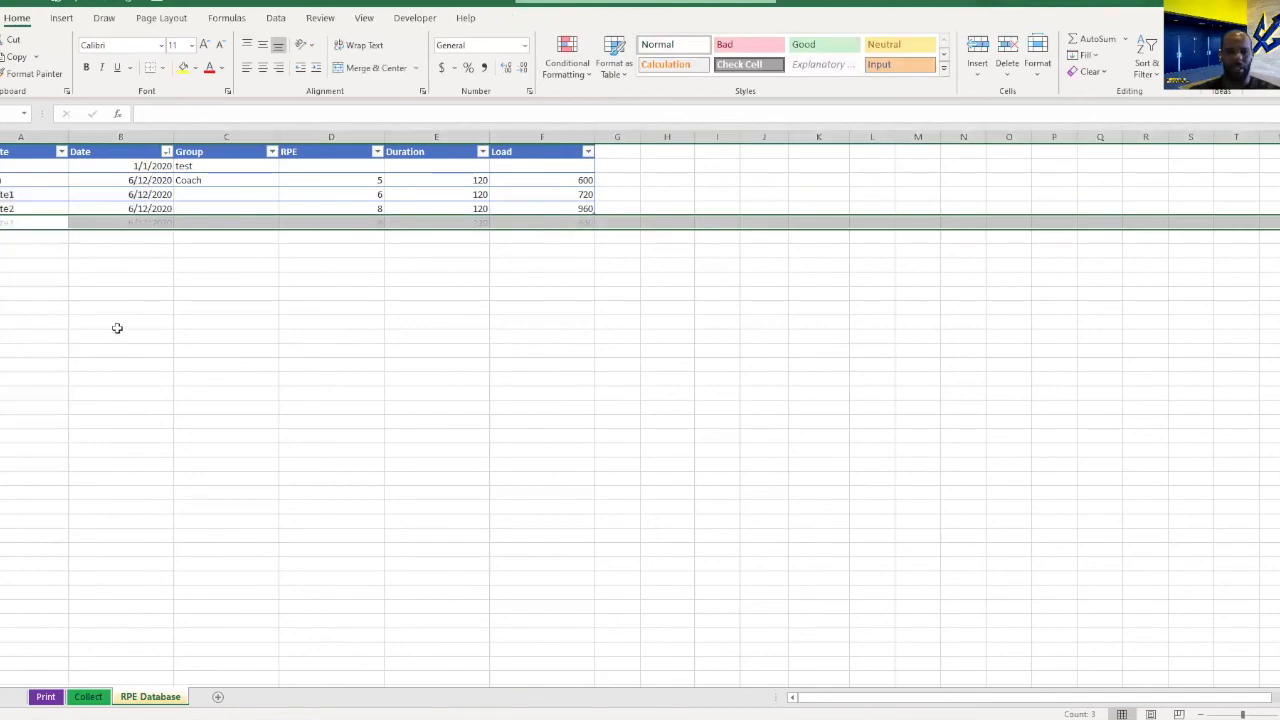
click(186, 263)
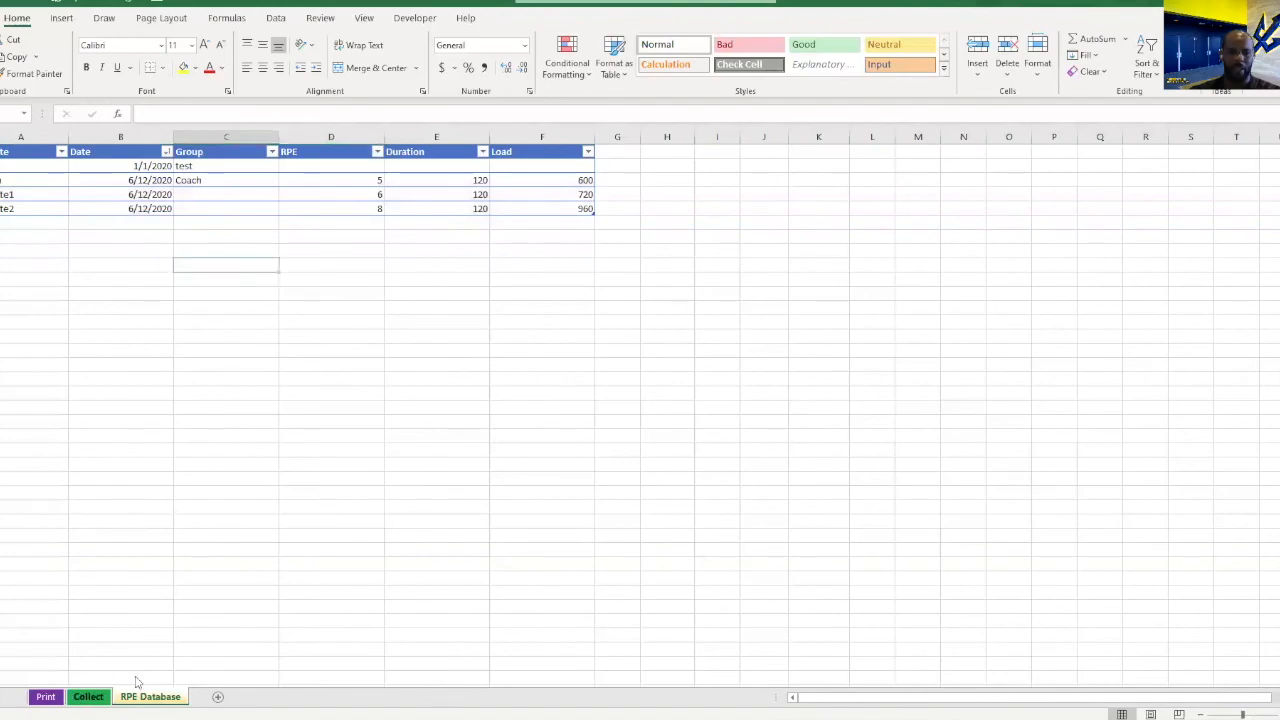
Return to the Collect sheet and select the filter cell above the comparison charts.
key(ctrl+Page_Up)
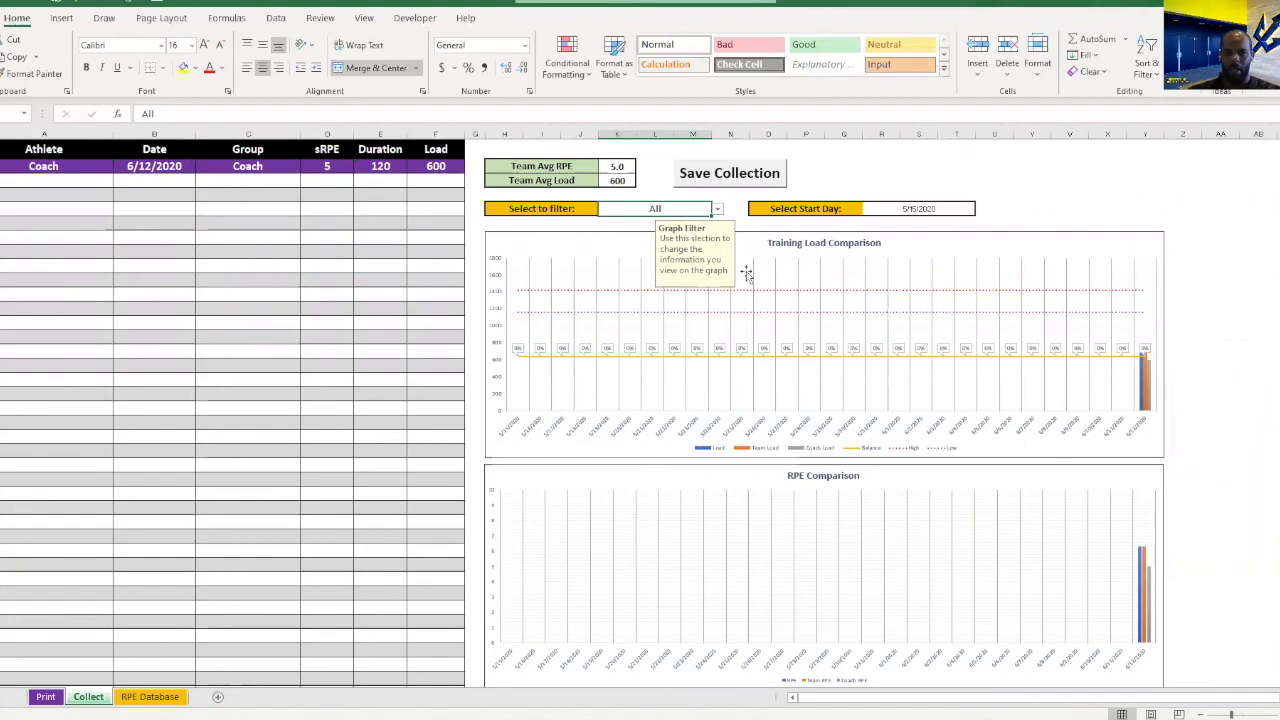
click(732, 209)
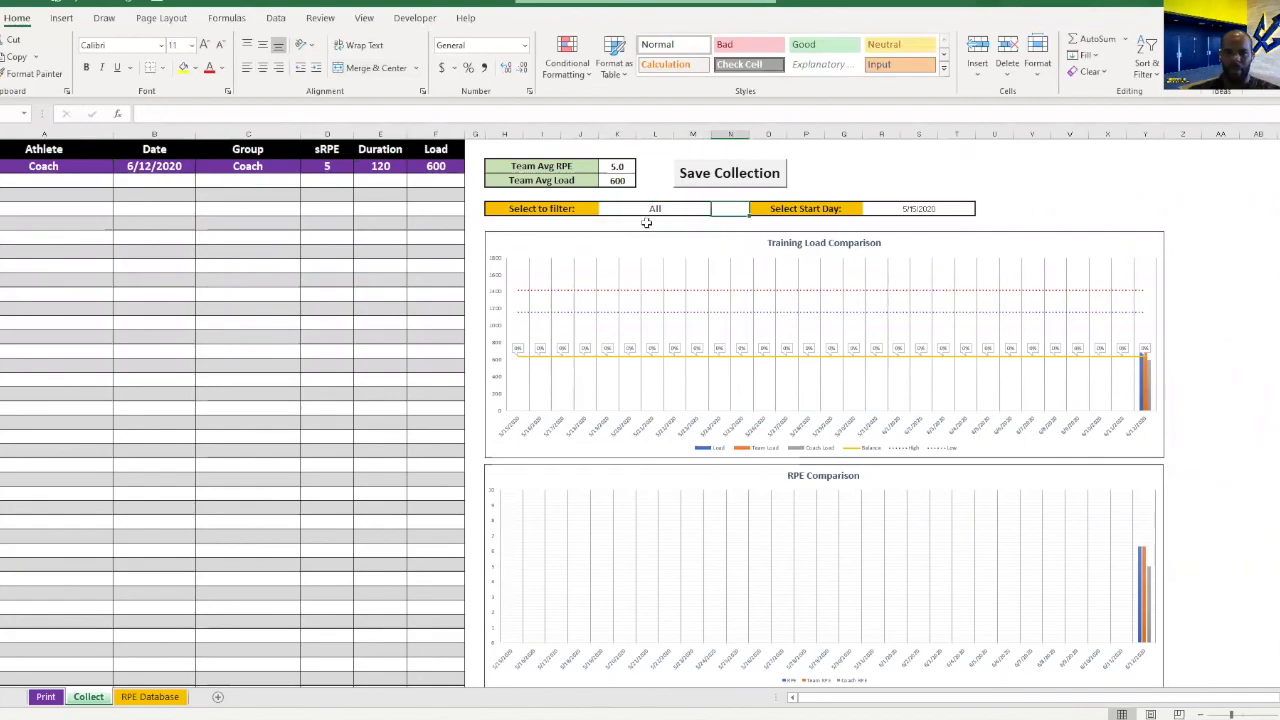
click(647, 210)
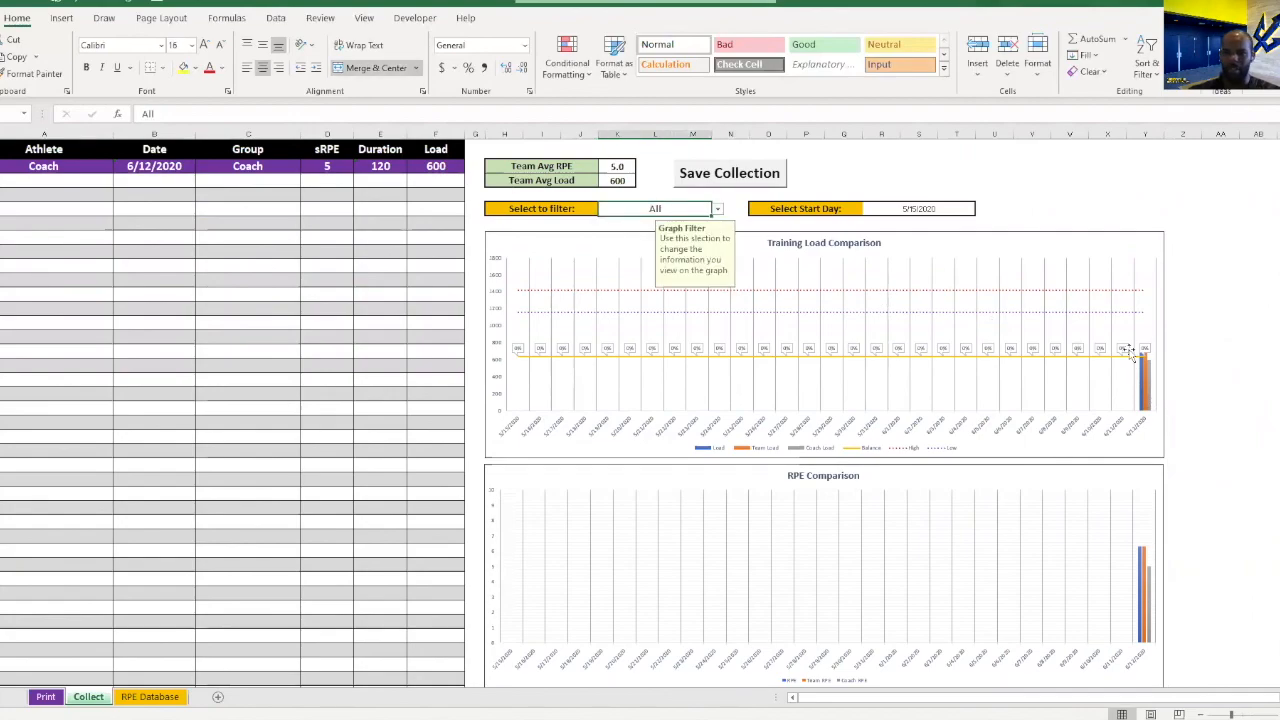